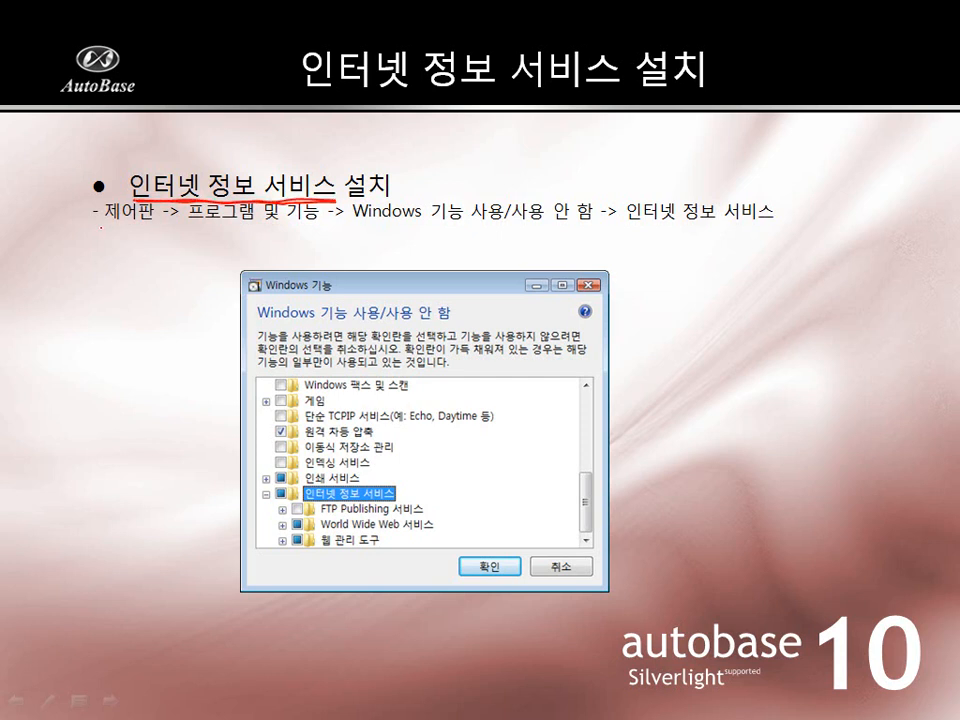
- Underline 제어판 and 프로그램 및 기능 on the slide, and open 프로그램 및 기능 in the Control Panel
drag(105, 224, 302, 225)
key(super)
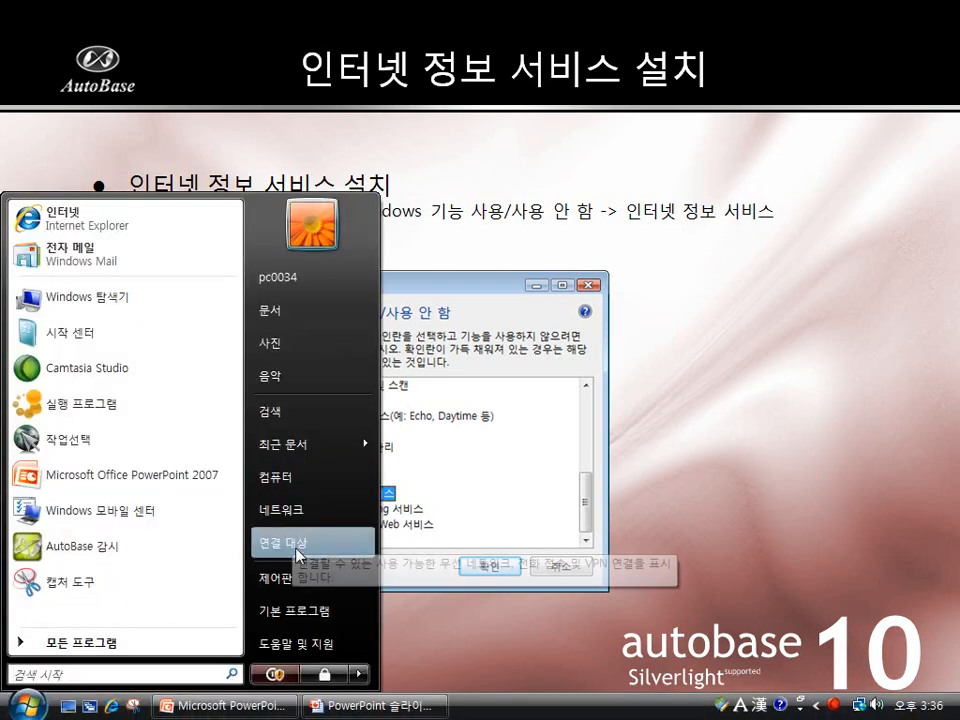
click(288, 574)
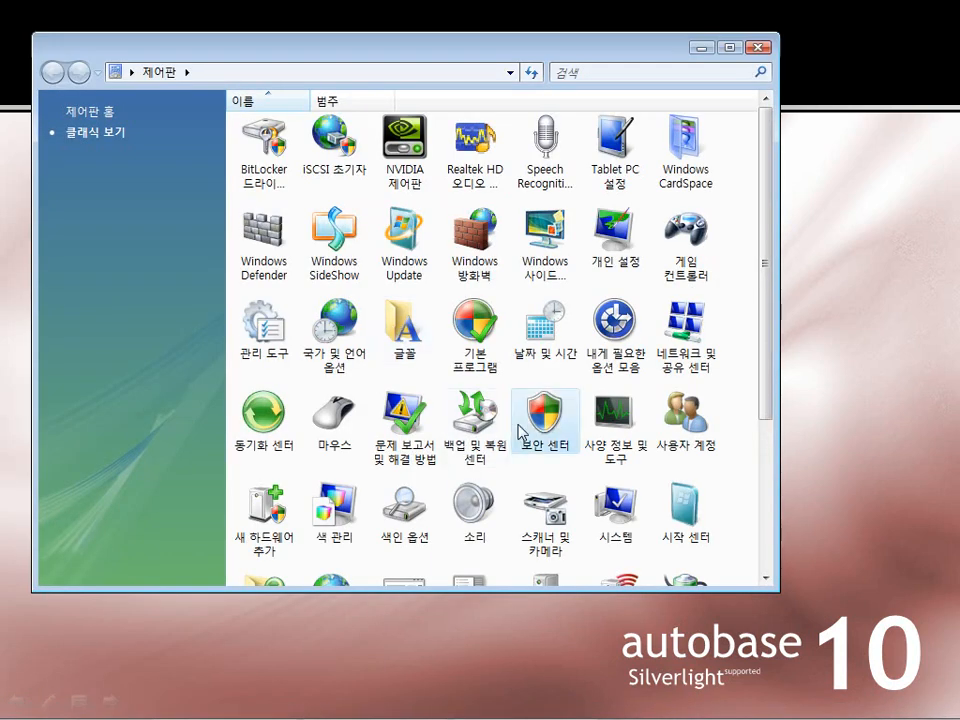
scroll(521, 430, down, 3)
double_click(660, 474)
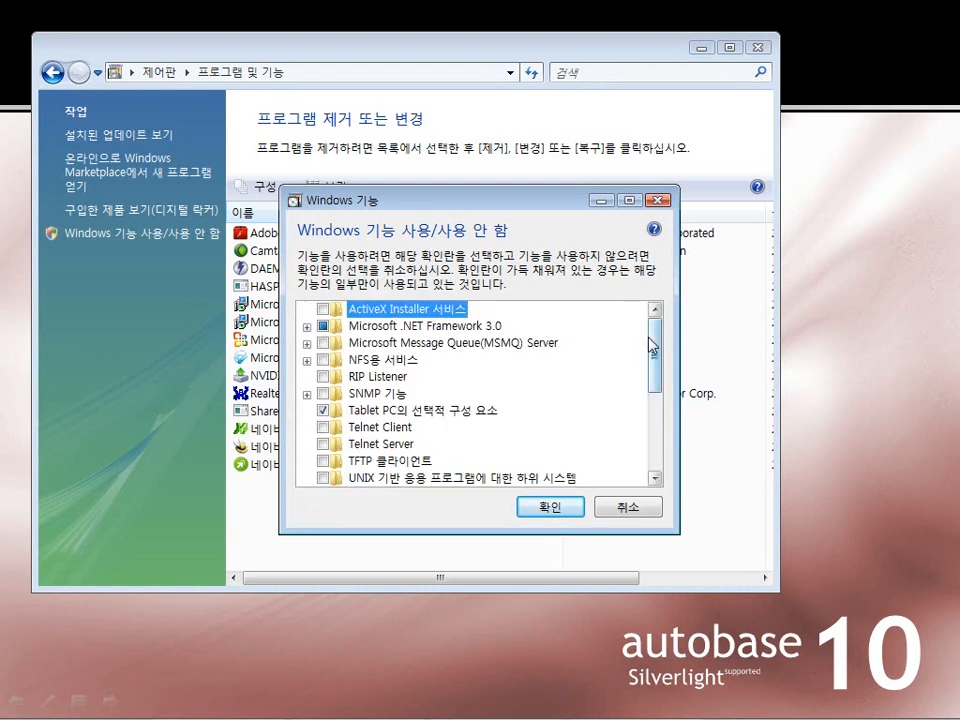
- Check the 인터넷 정보 서비스 entry in the Windows features list and dismiss the dialog without applying anything
drag(655, 350, 656, 427)
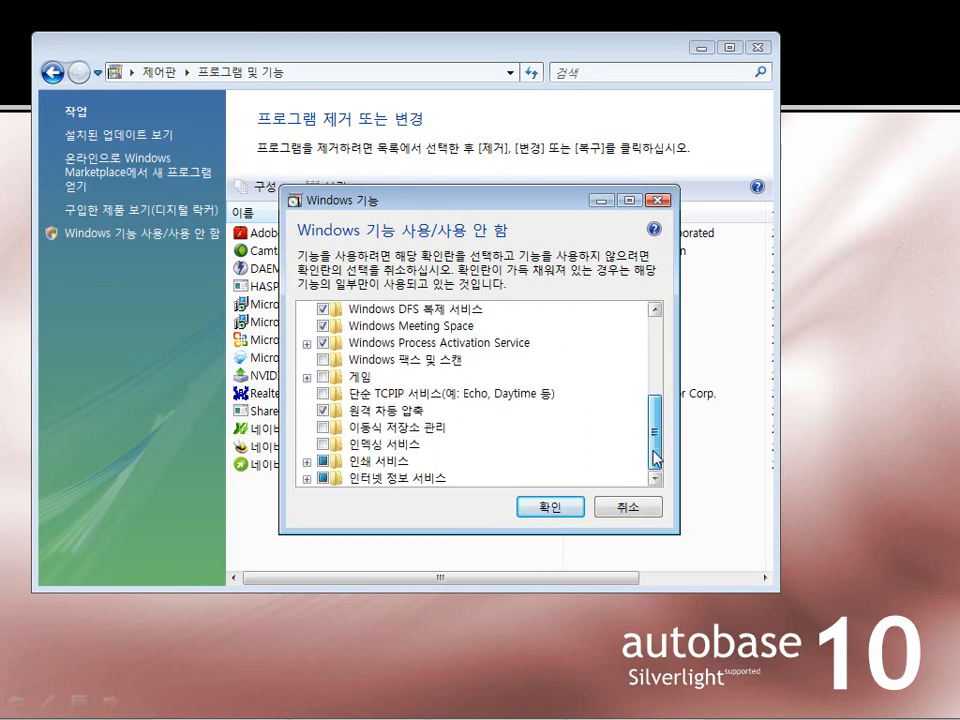
click(386, 480)
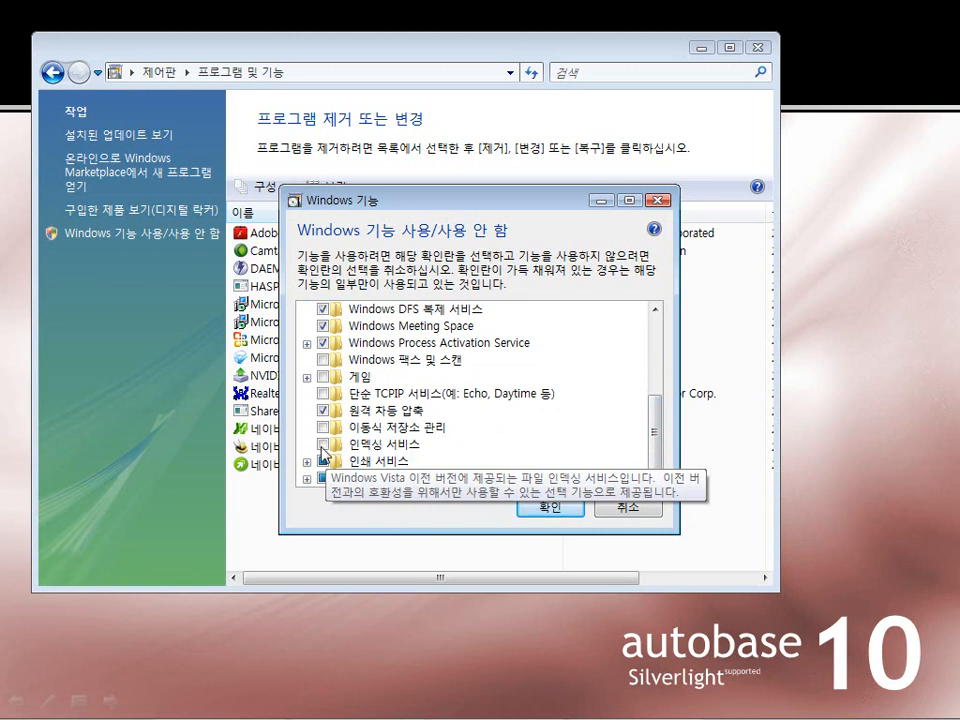
click(320, 477)
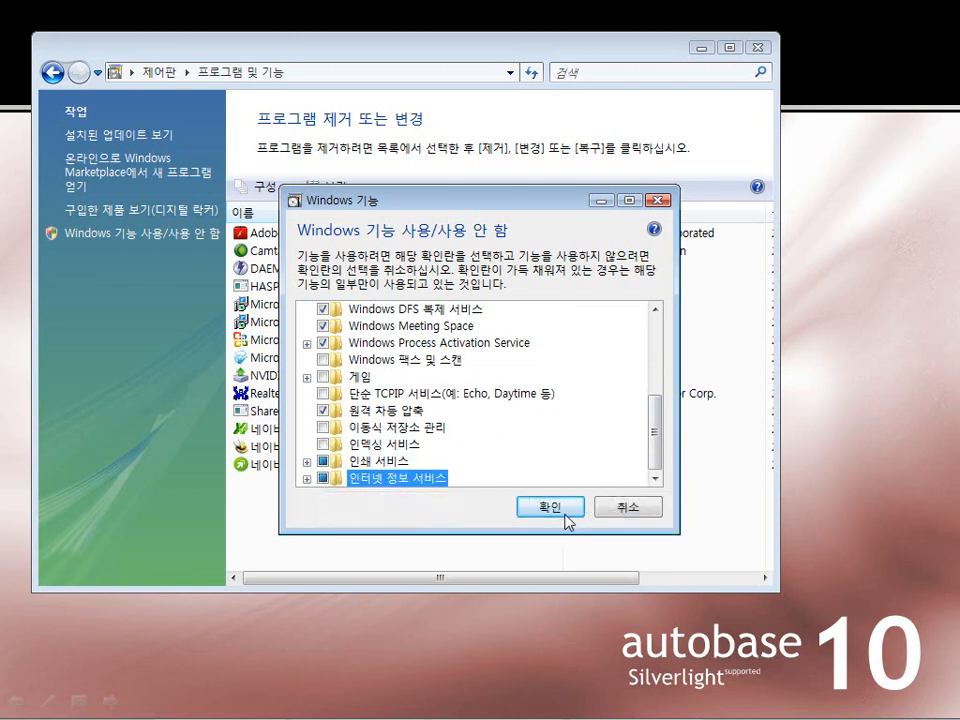
click(628, 508)
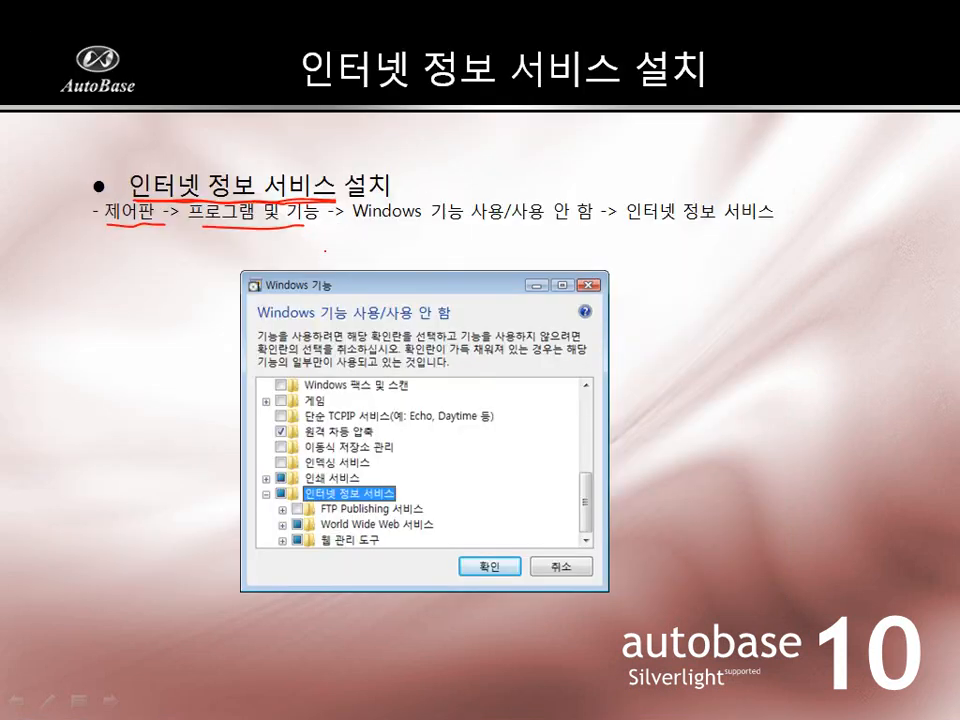
- Open IIS(인터넷 정보 서비스) 관리자 from 관리 도구 in the Control Panel
key(super)
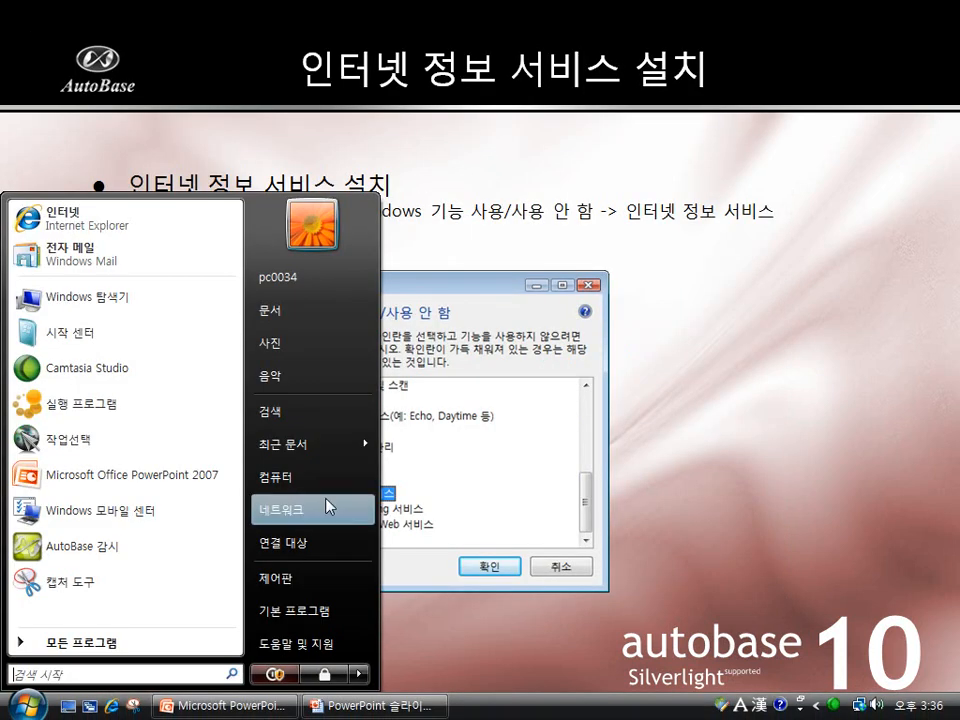
click(321, 574)
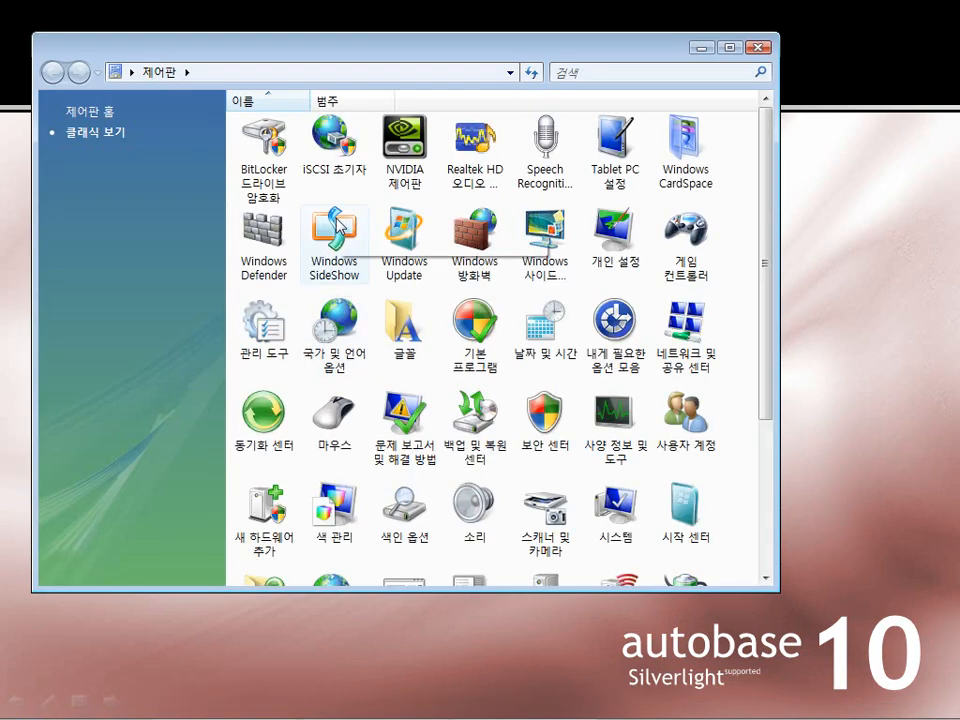
double_click(271, 343)
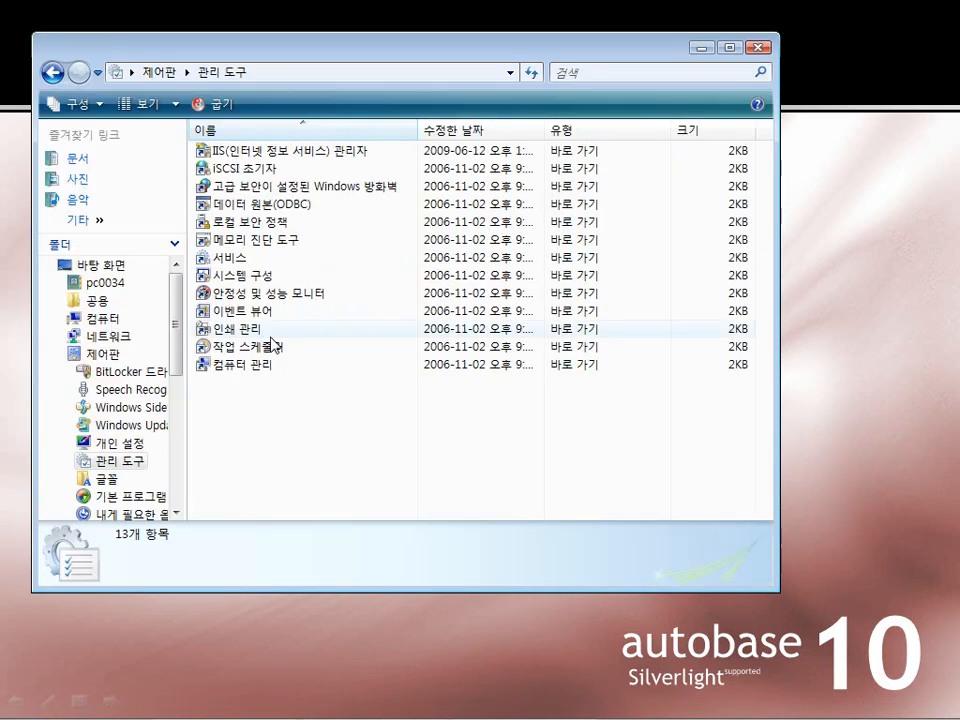
click(261, 156)
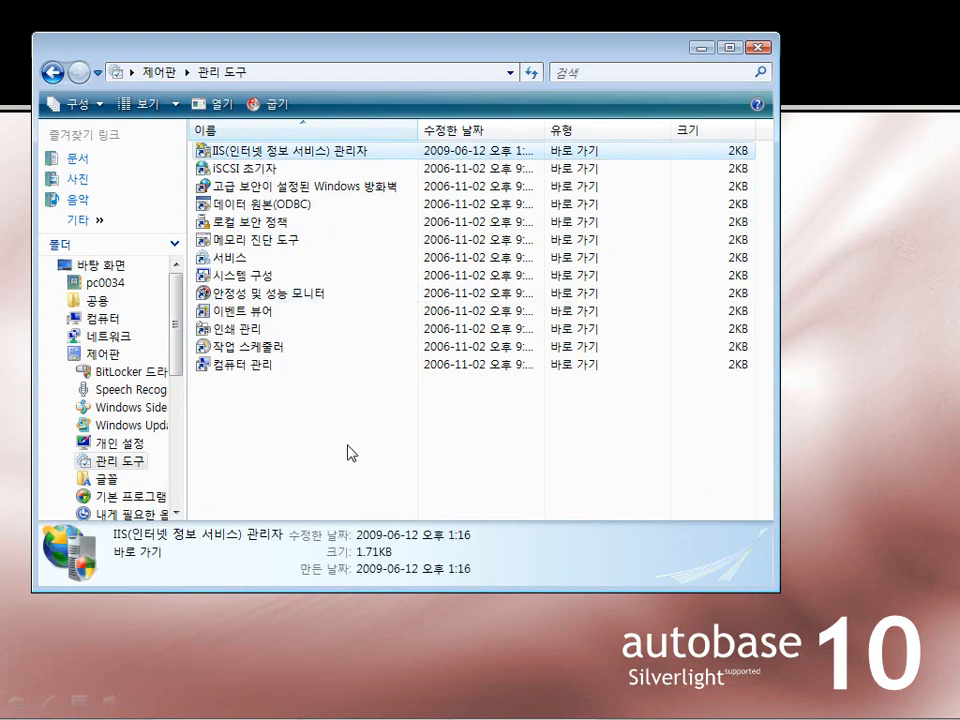
drag(424, 56, 468, 118)
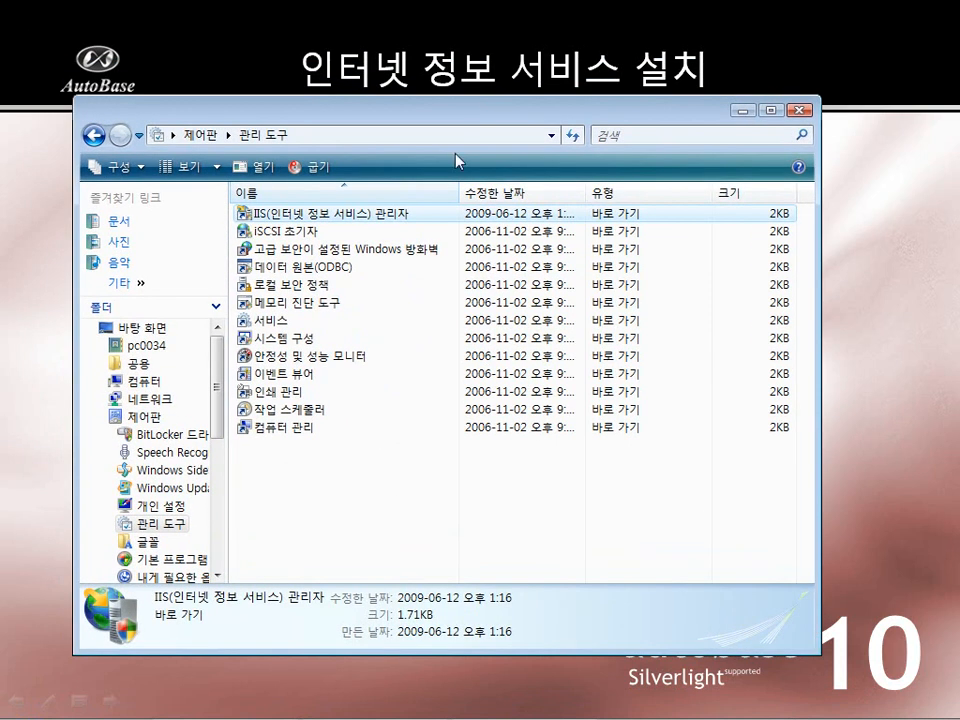
mouse_move(381, 220)
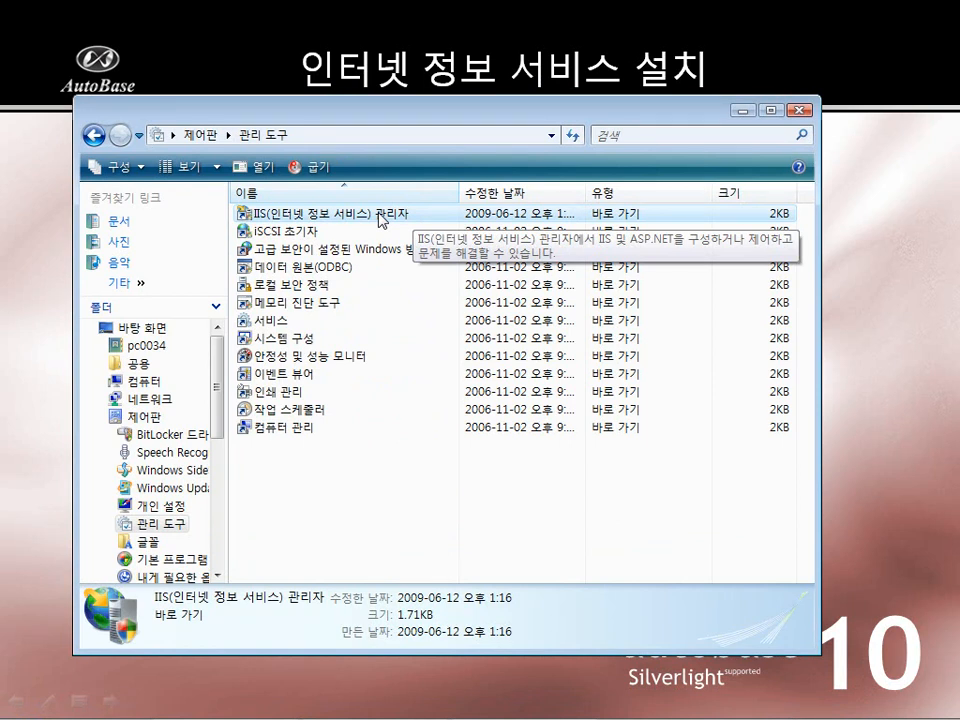
double_click(381, 217)
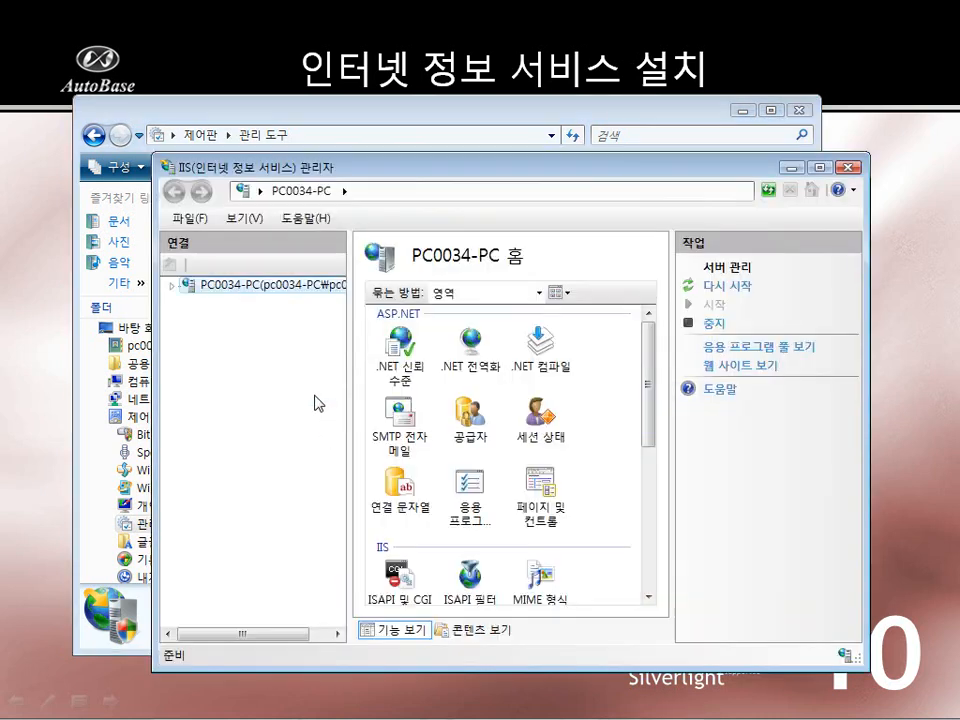
- Maximize the IIS manager window and show the Default Web Site home under 웹 사이트
drag(442, 158, 411, 133)
double_click(411, 133)
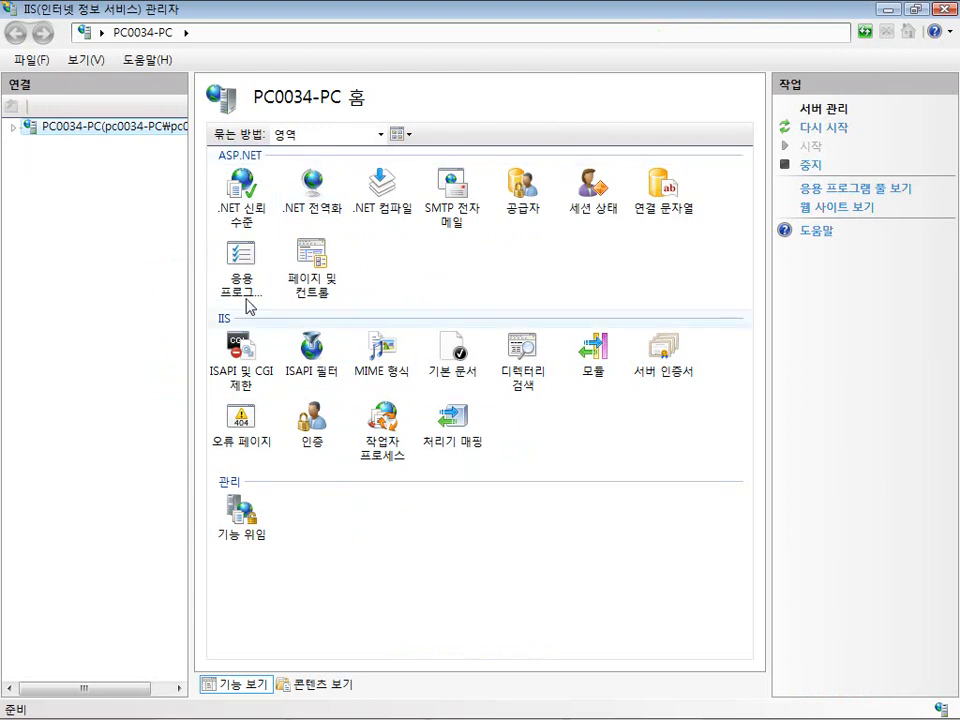
double_click(56, 130)
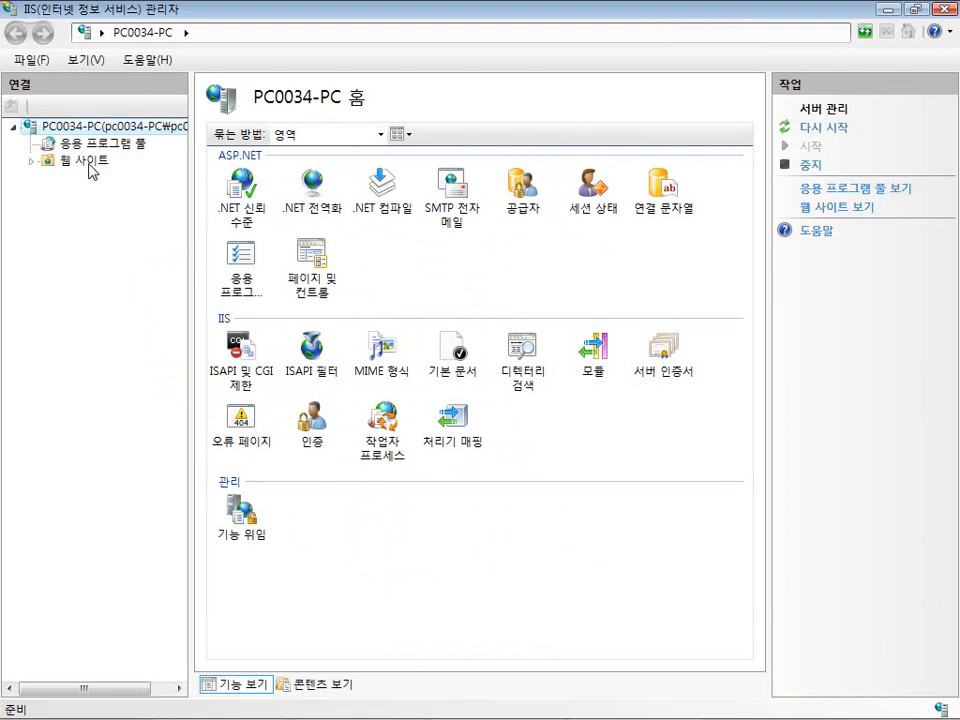
click(90, 169)
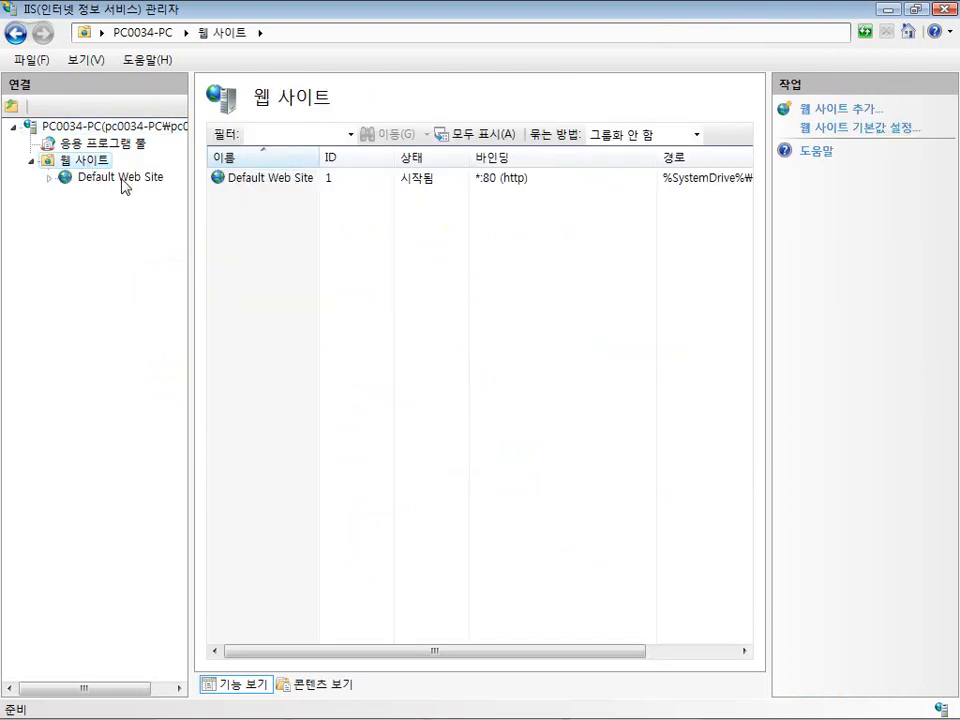
click(122, 180)
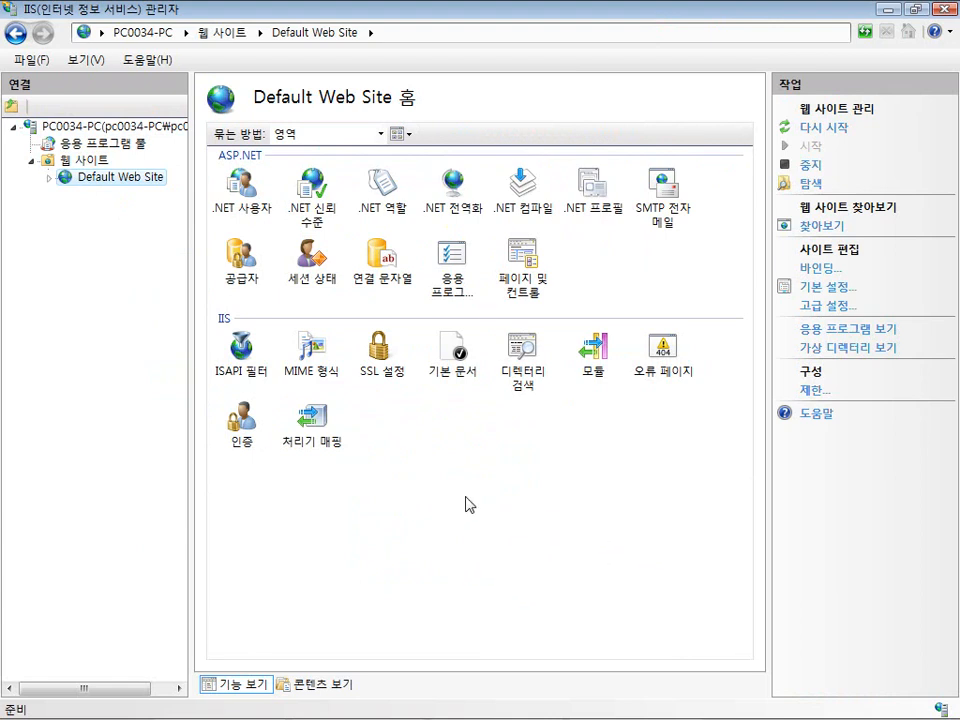
right_click(116, 176)
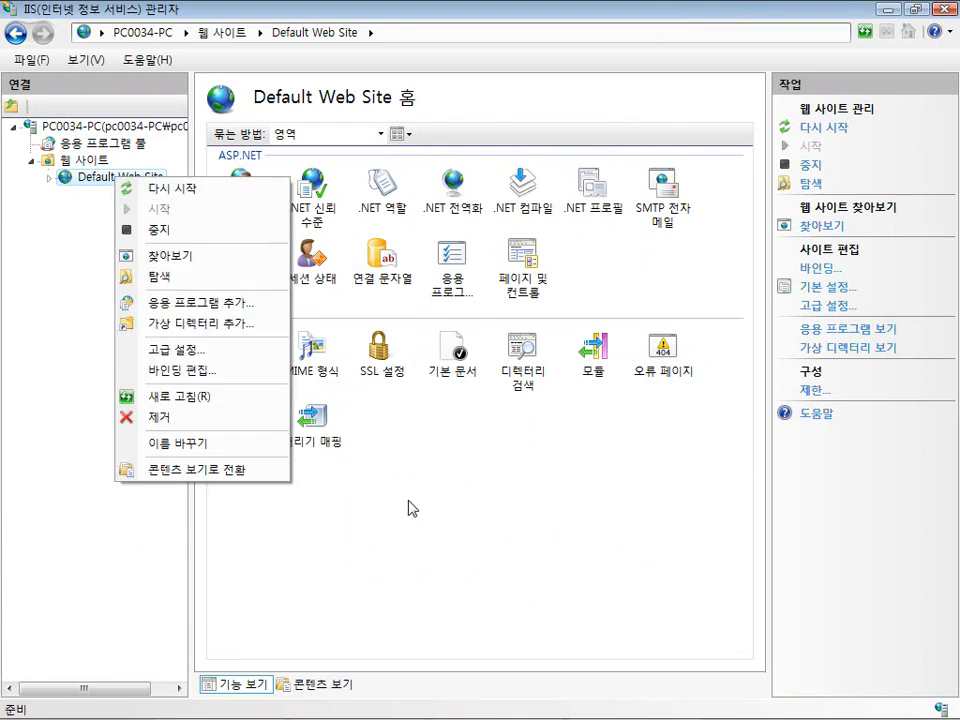
click(377, 489)
click(125, 181)
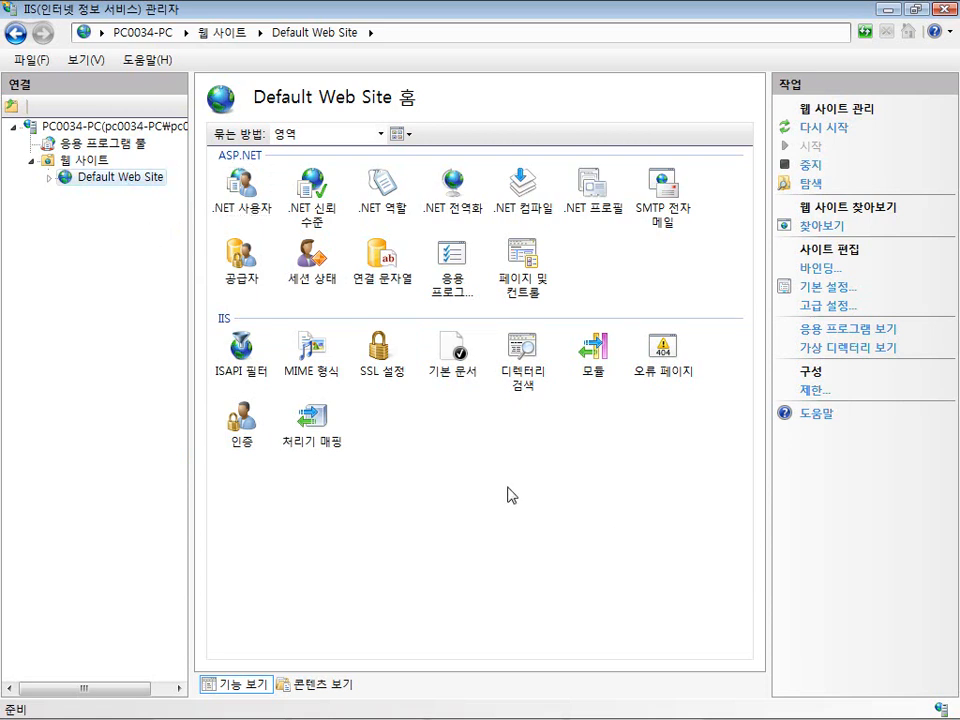
click(405, 434)
click(115, 178)
- Open a Command Prompt with cmd and move its window lower over the IIS manager
click(28, 704)
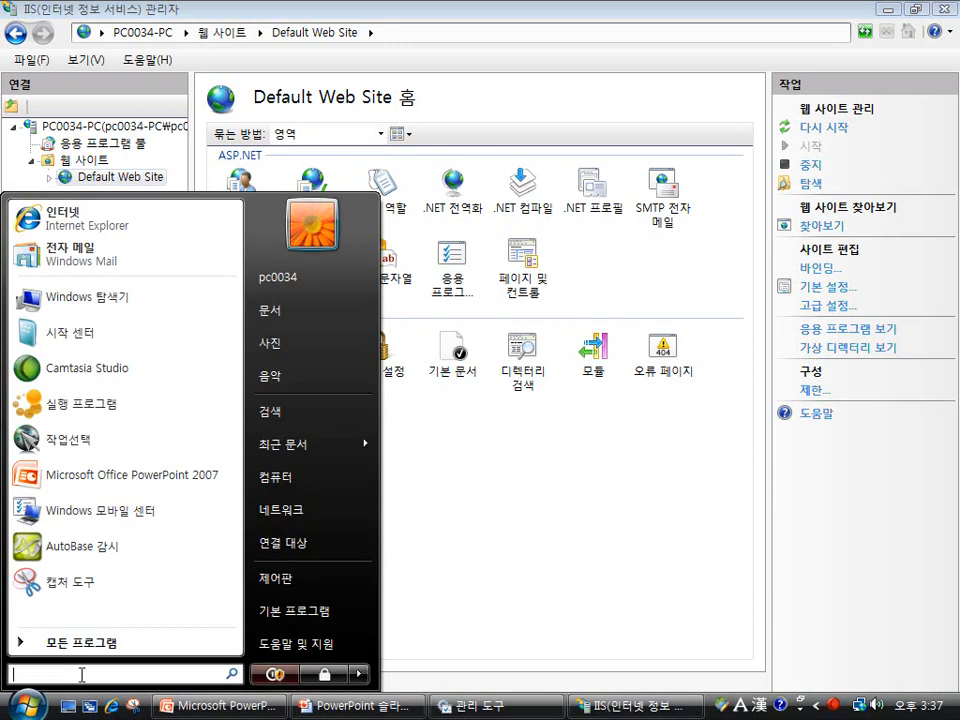
text(cmd)
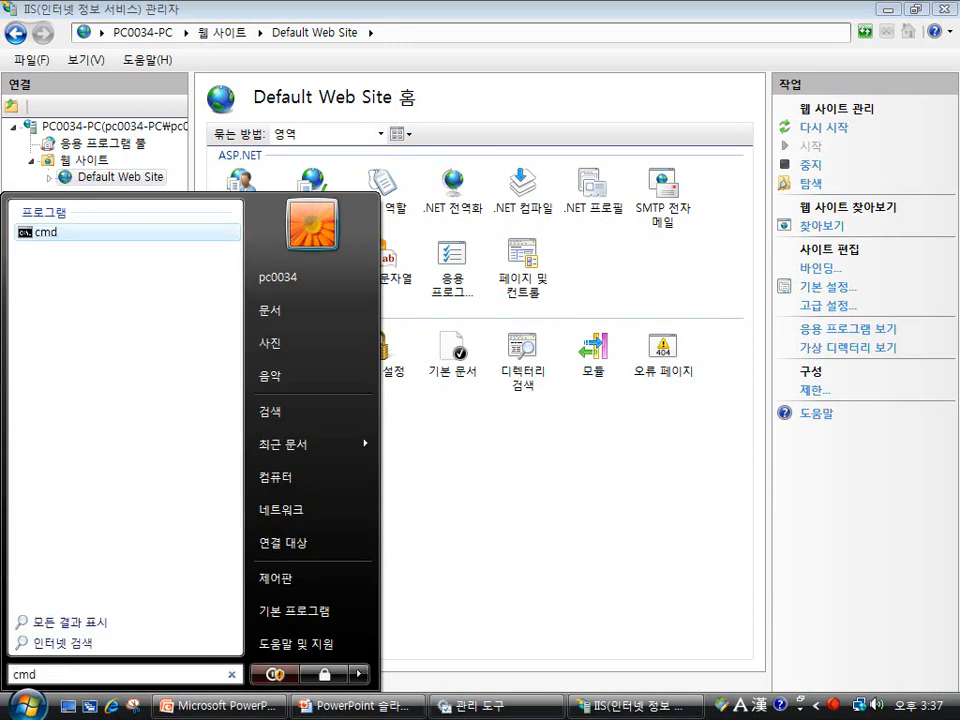
key(Return)
key(Return)
key(Return)
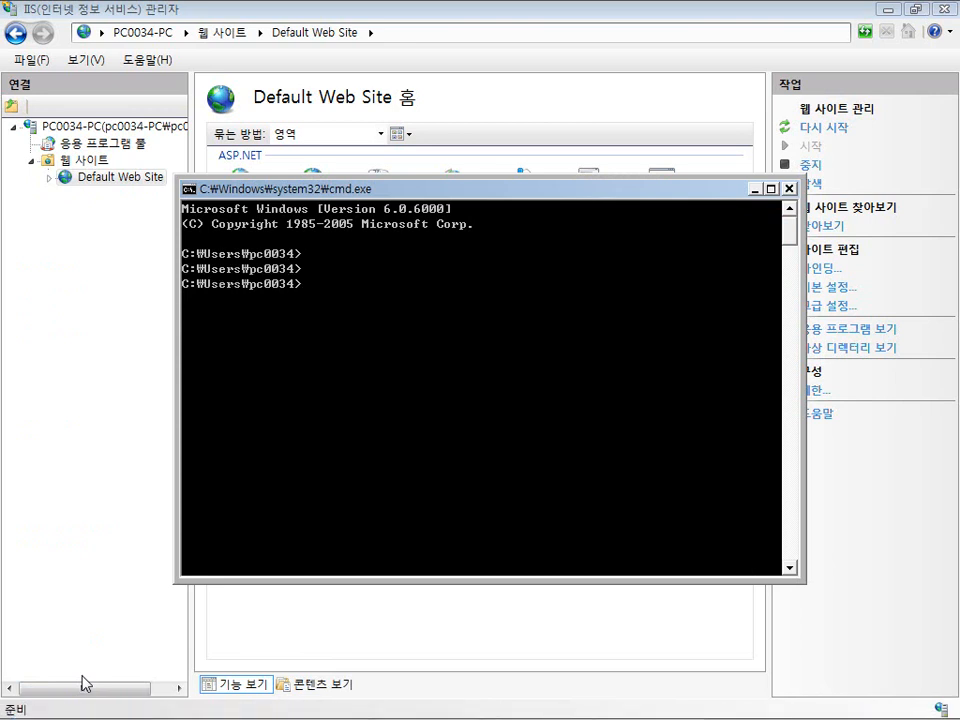
drag(393, 190, 385, 300)
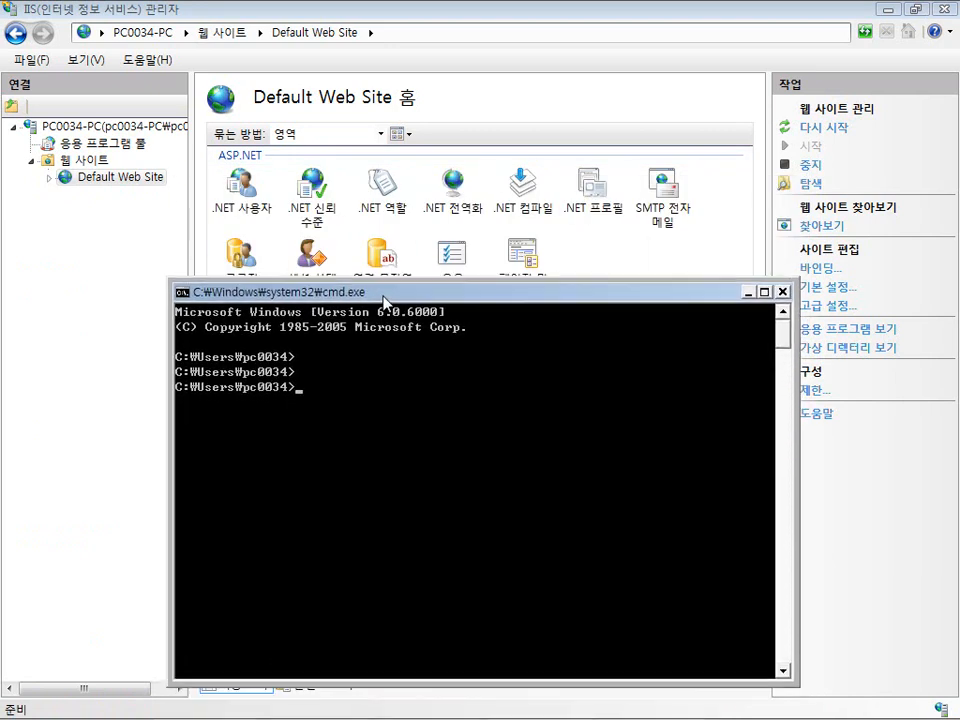
key(Return)
key(Return)
key(Return)
key(Return)
- Change the working directory to C:\Windows\Microsoft.NET\Framework\v2.0.50727, starting from the root of drive C
text(cd)
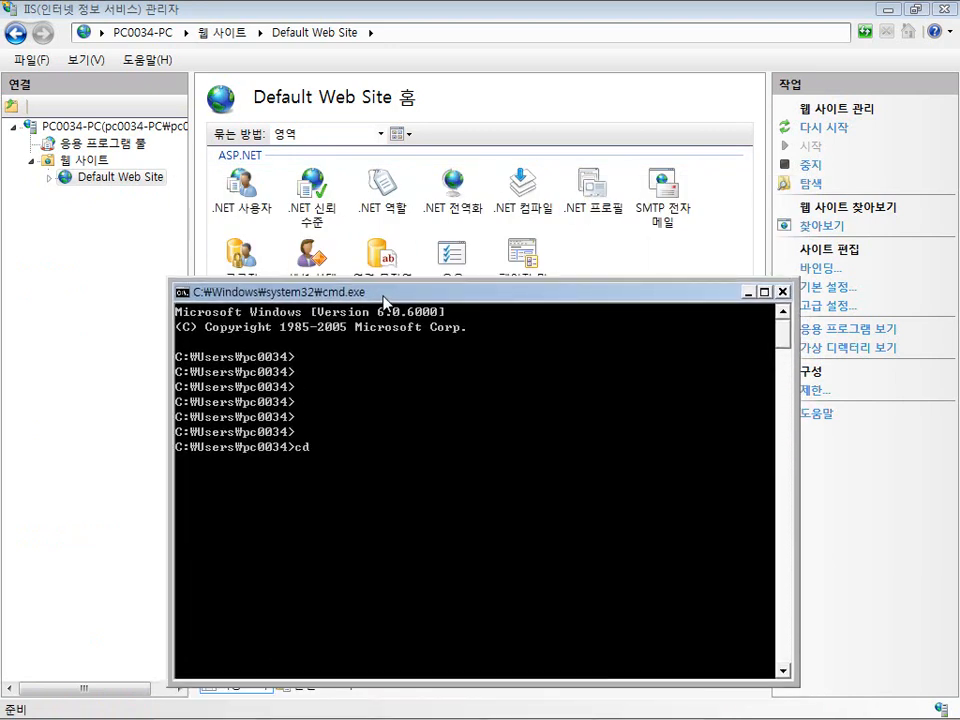
text(\)
key(Return)
text(cd windows)
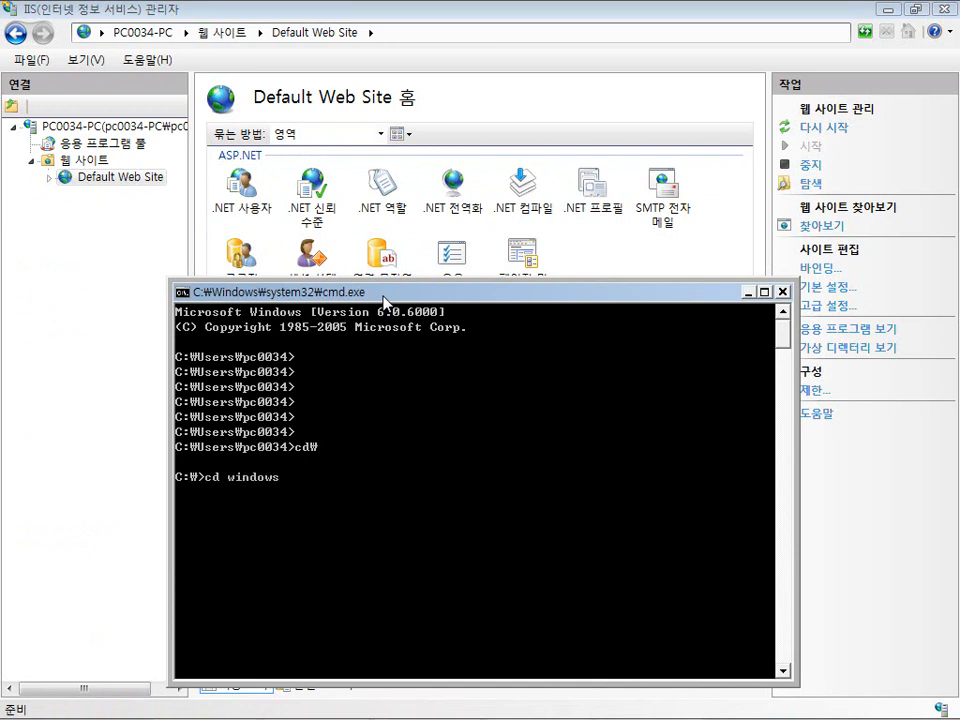
text(\microsoft.net\framework)
key(Return)
text(cd v2.)
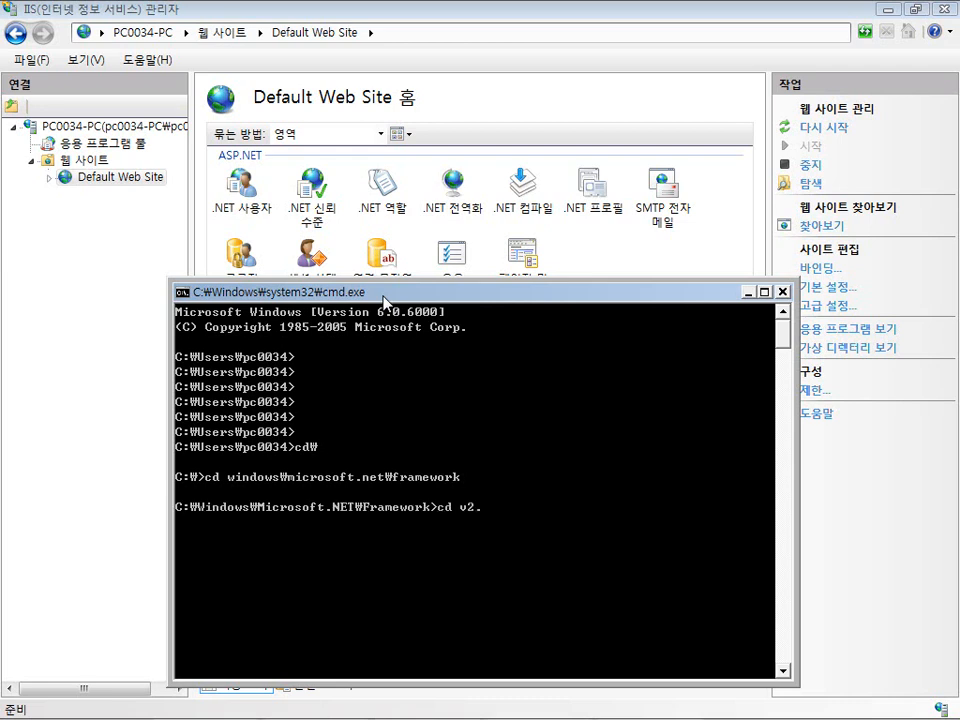
text(0.50727)
key(Return)
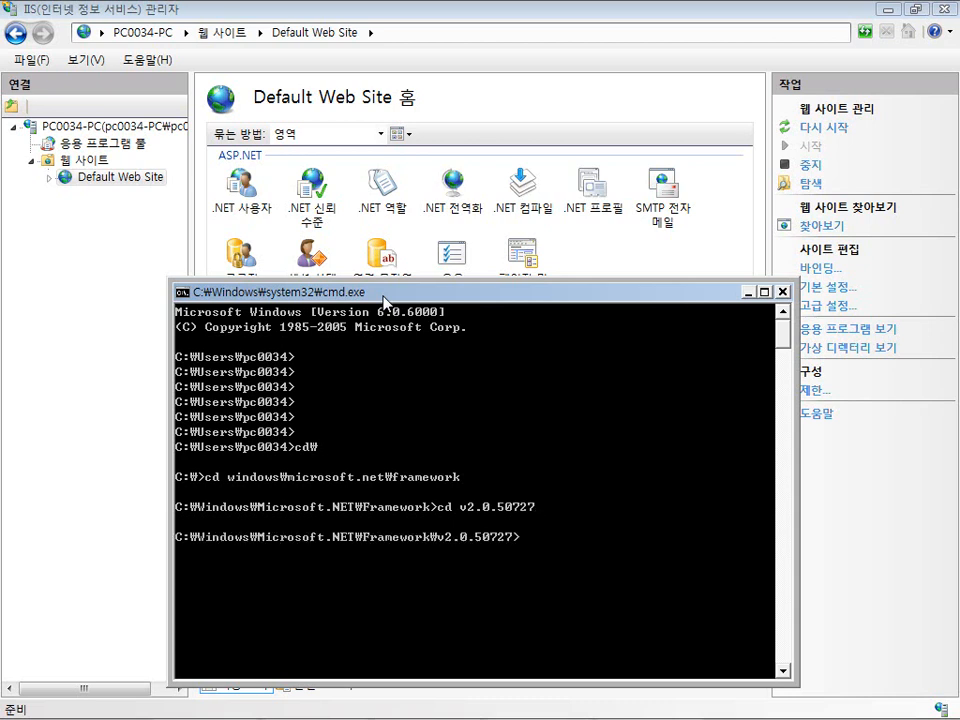
- Try to register ASP.NET with IIS by running aspnet_regiis -i, and exit the Command Prompt
text(aspnet_regiis -i)
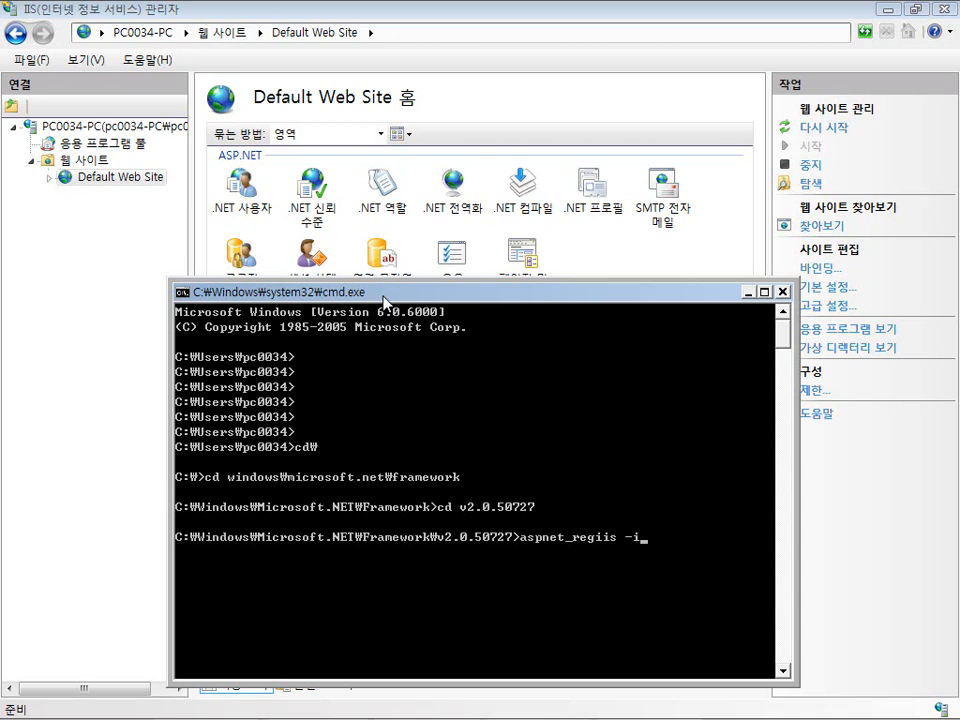
key(Return)
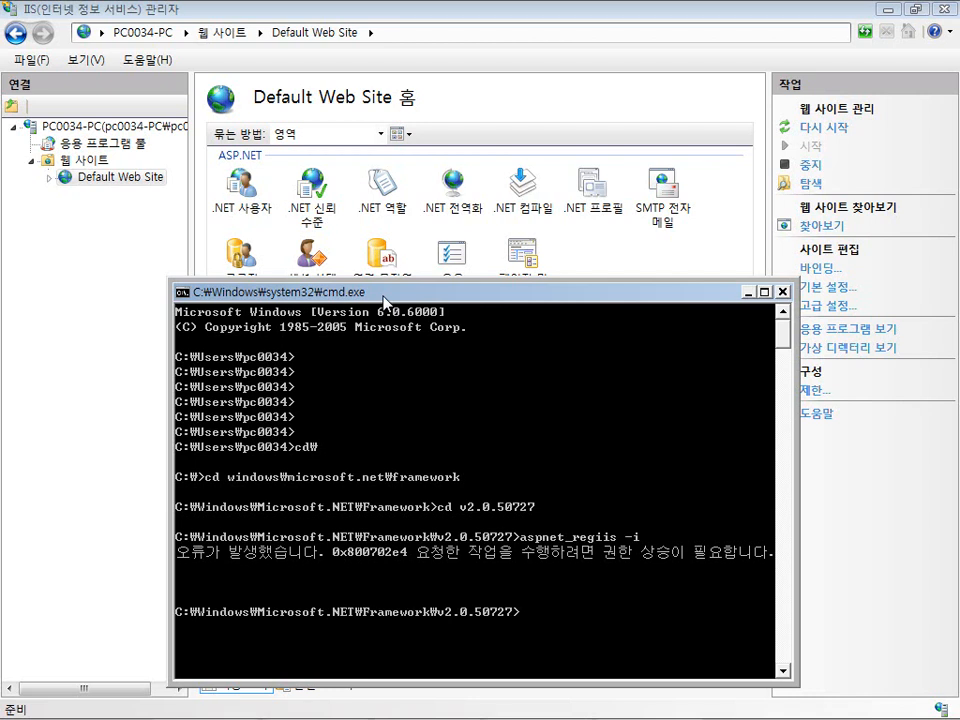
key(Return)
key(Return)
text(exit)
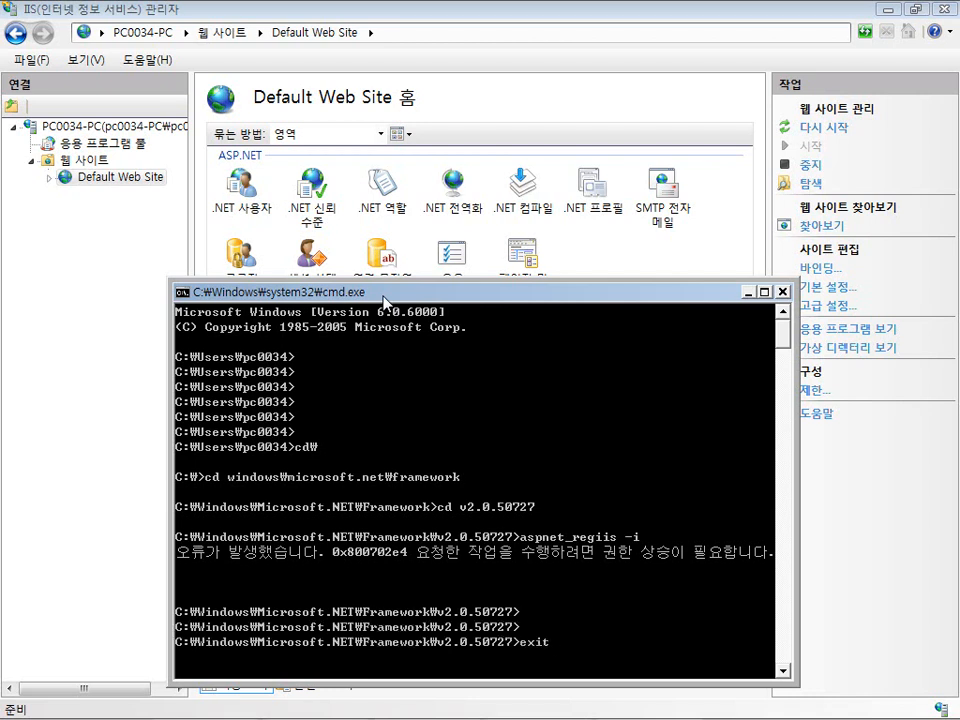
key(Return)
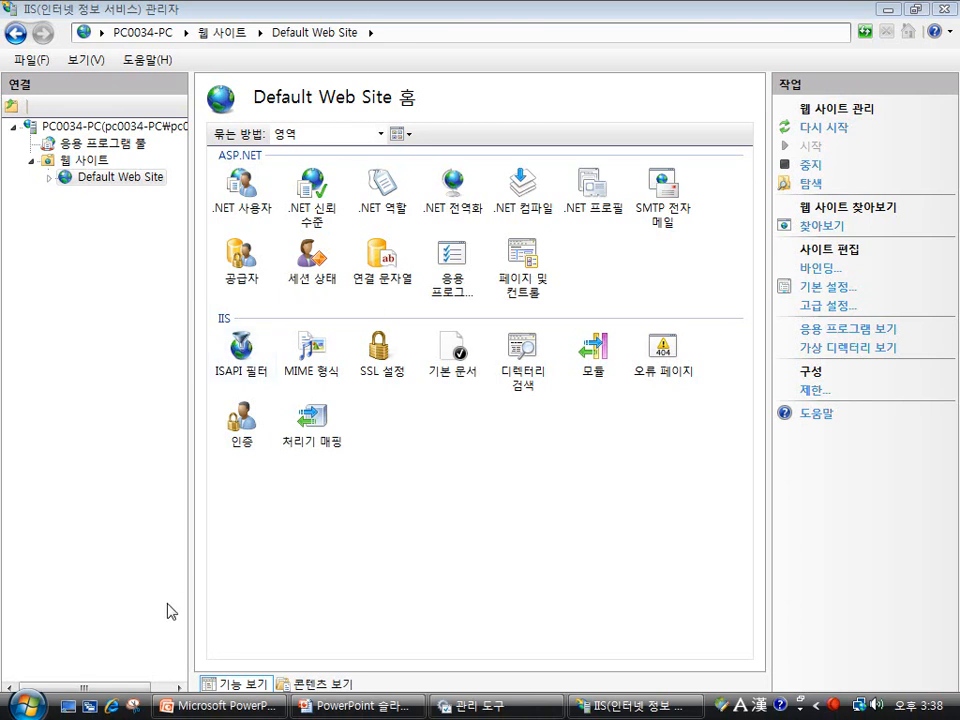
- Find cmd and launch the Command Prompt with administrator rights
click(27, 705)
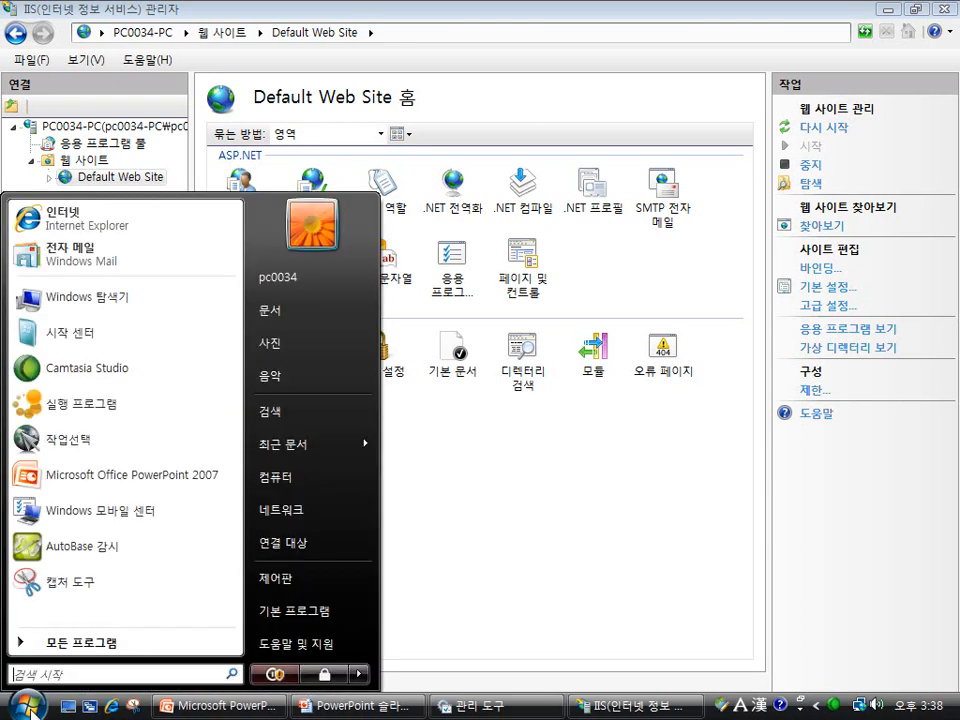
text(cmd)
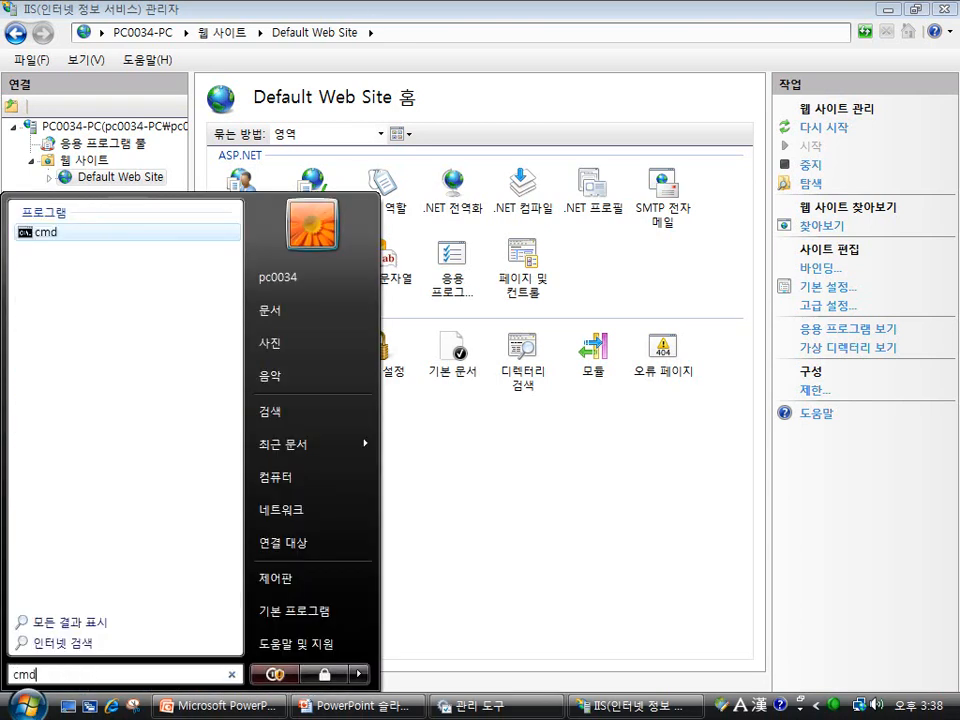
right_click(58, 232)
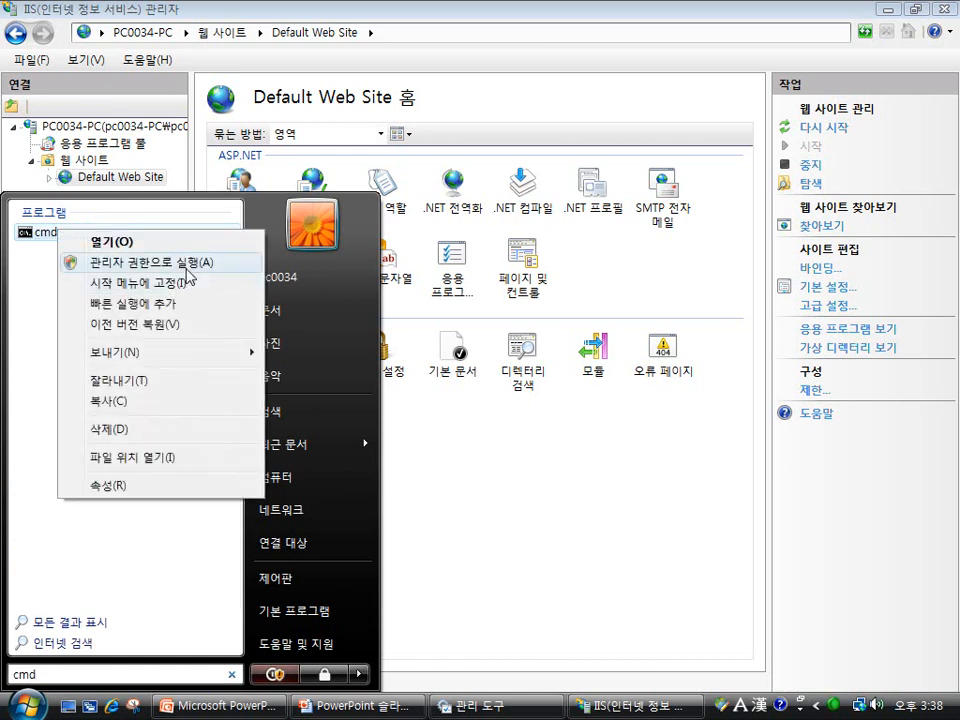
click(187, 268)
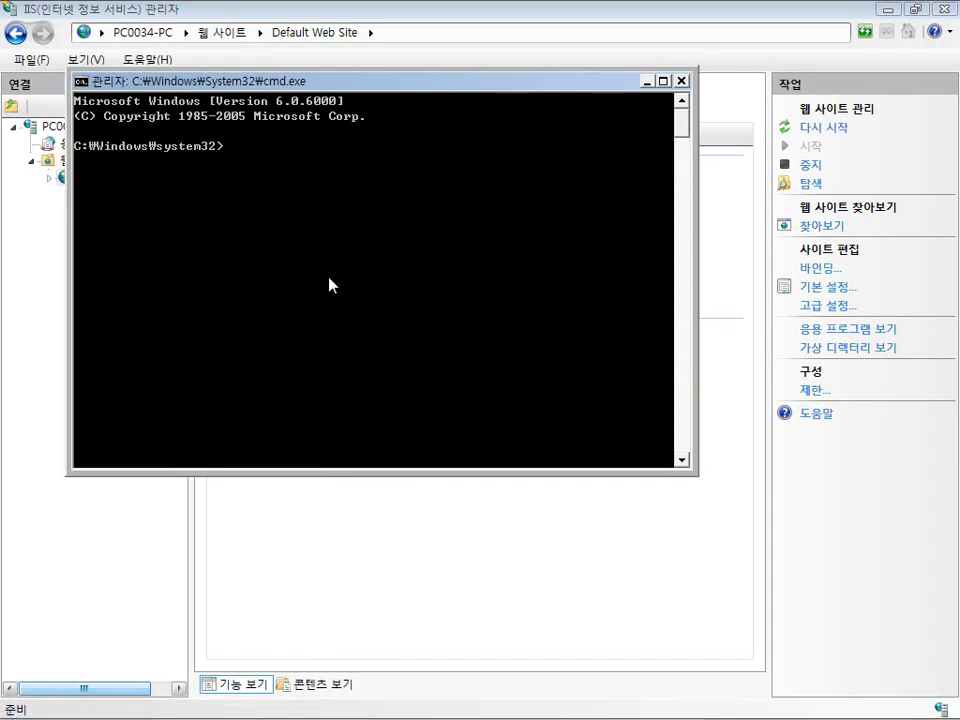
key(Return)
key(Return)
- Change the working directory to C:\Windows\Microsoft.NET\Framework\v2.0.50727, starting from the root of drive C
text(cd\)
key(Return)
text(cd windo)
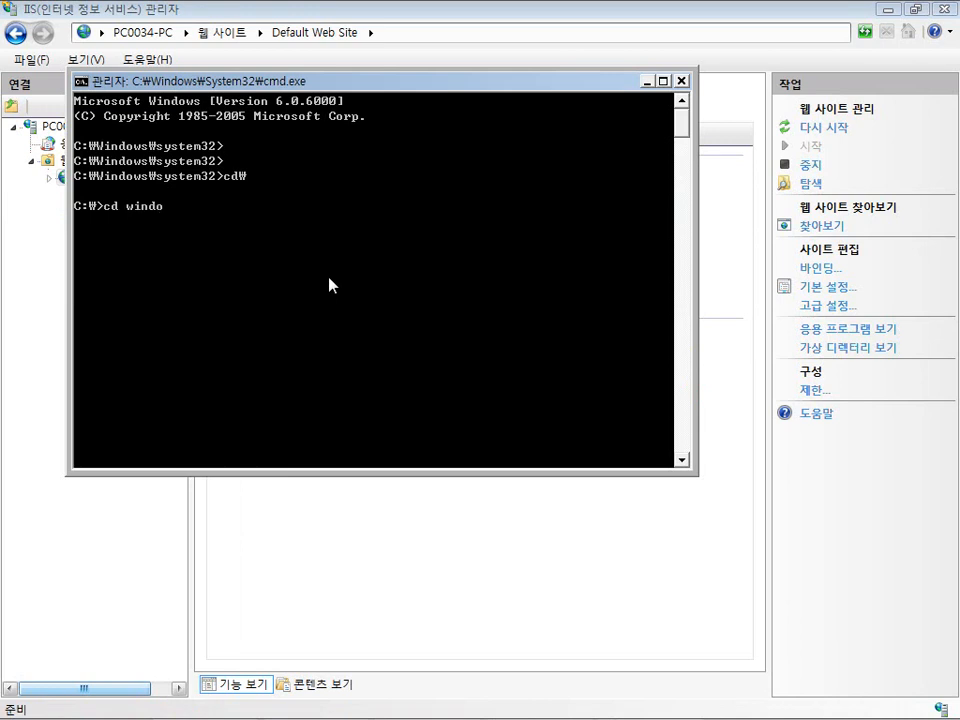
text(ws\microsoft.net\)
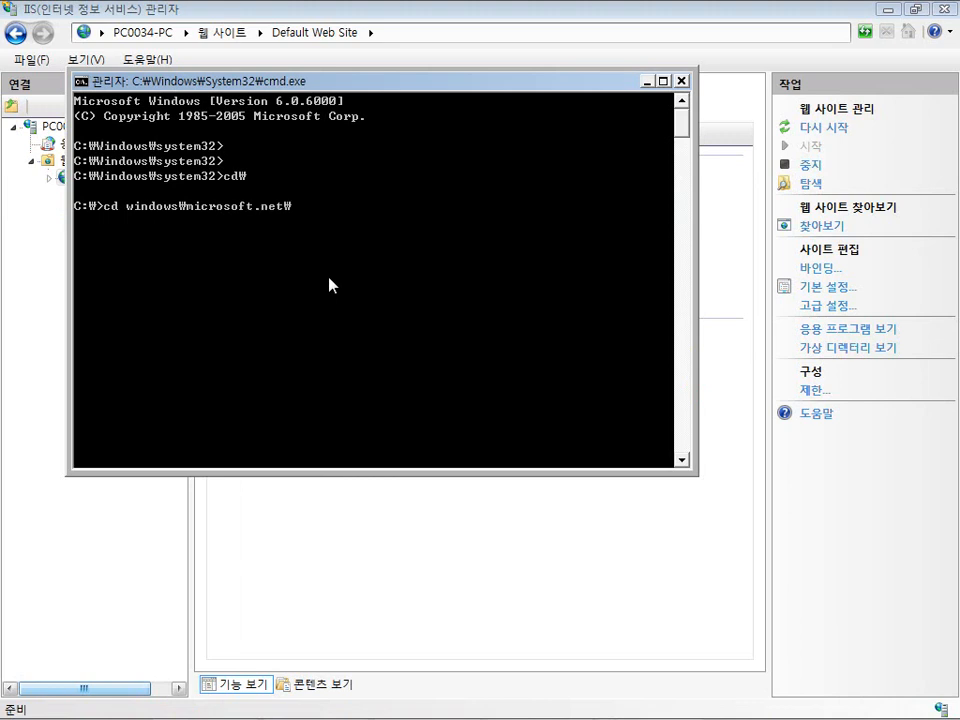
text(framework)
text(\v)
text(2.0.507)
text(27)
key(Return)
- Enter aspnet_regiis -i at the prompt without running it, and close the administrator Command Prompt
text(aspnet_regiis -i)
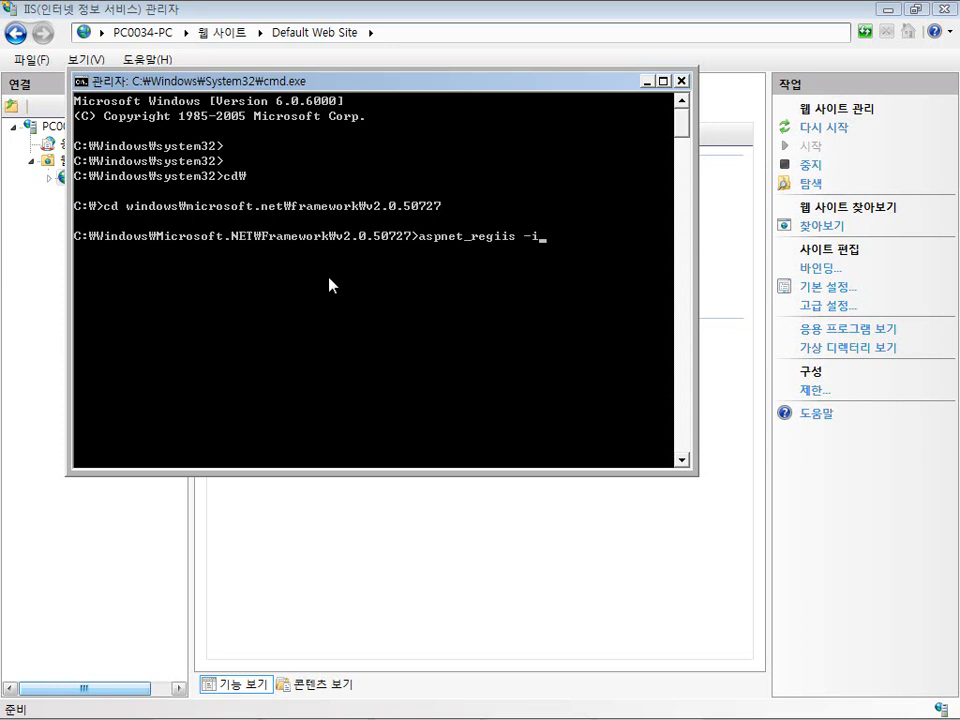
drag(352, 88, 380, 292)
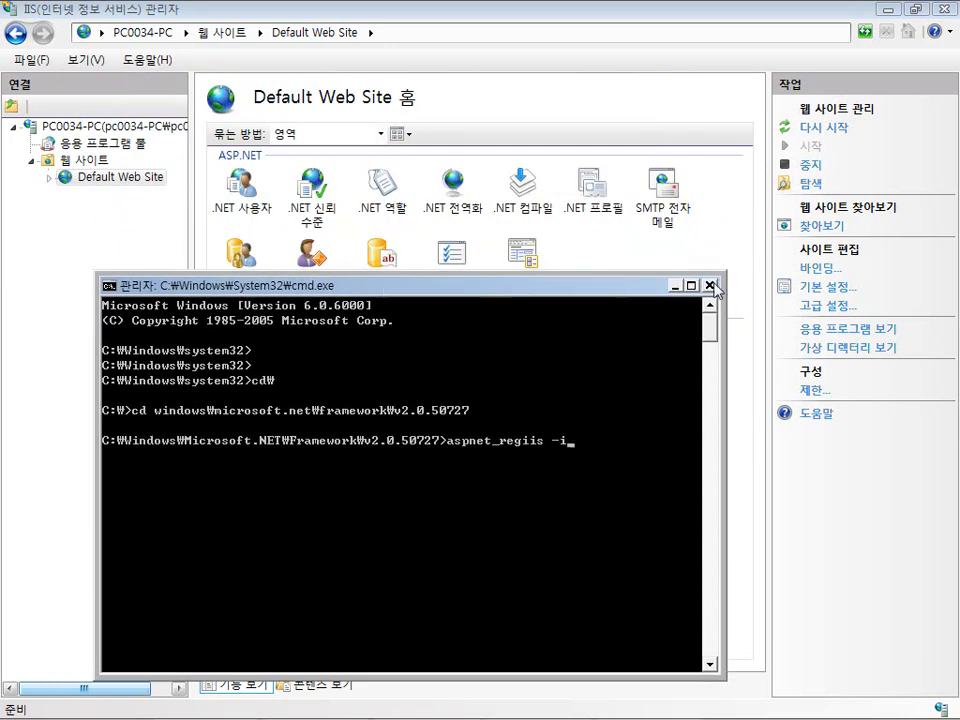
click(710, 285)
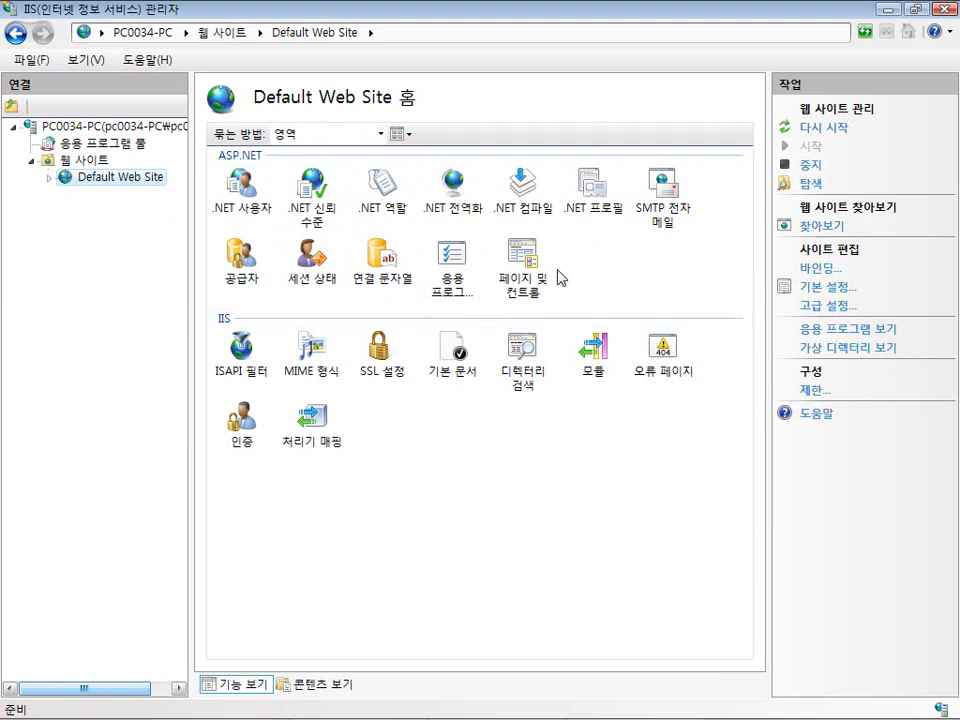
click(404, 496)
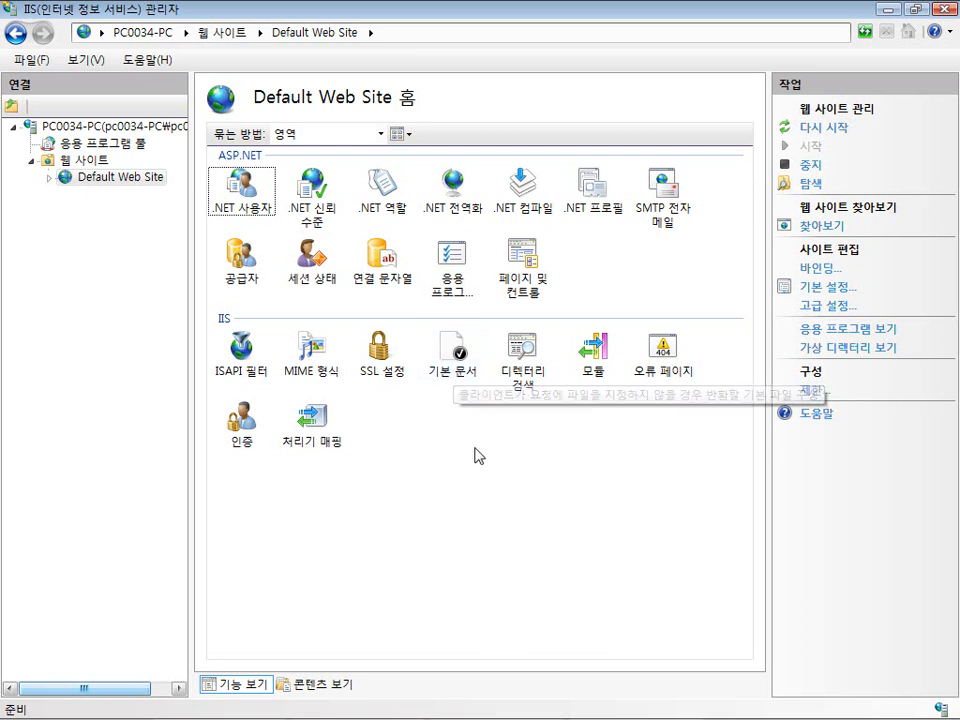
- Open the MIME 형식 list of Default Web Site and examine the .xaml, .xap and .xbap entries
double_click(312, 348)
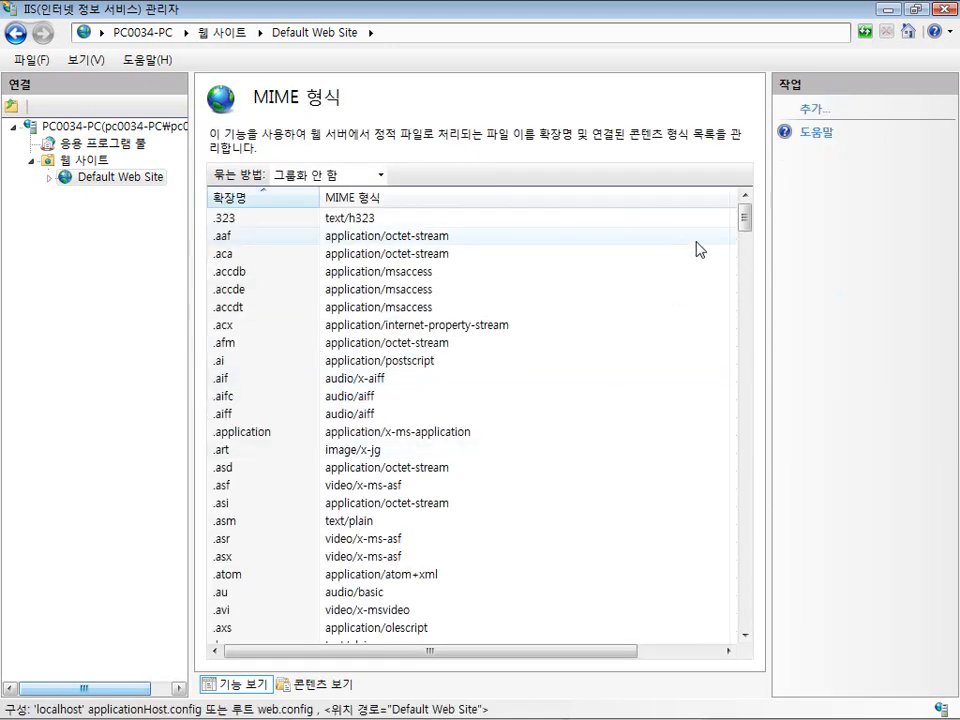
drag(744, 223, 735, 634)
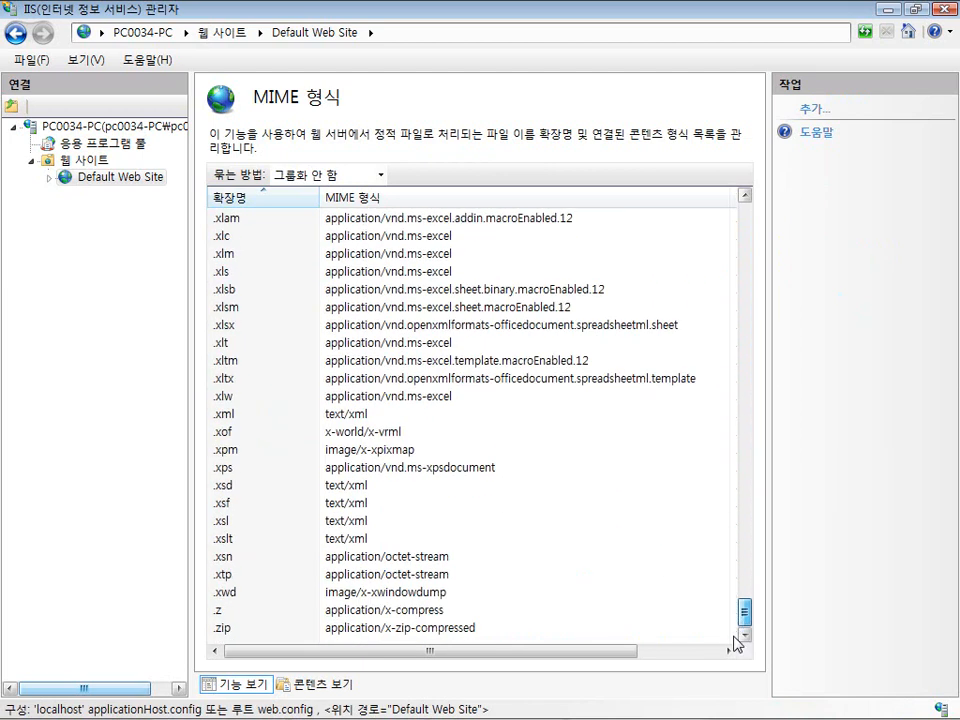
click(745, 196)
click(745, 196)
click(745, 196)
click(745, 196)
click(745, 196)
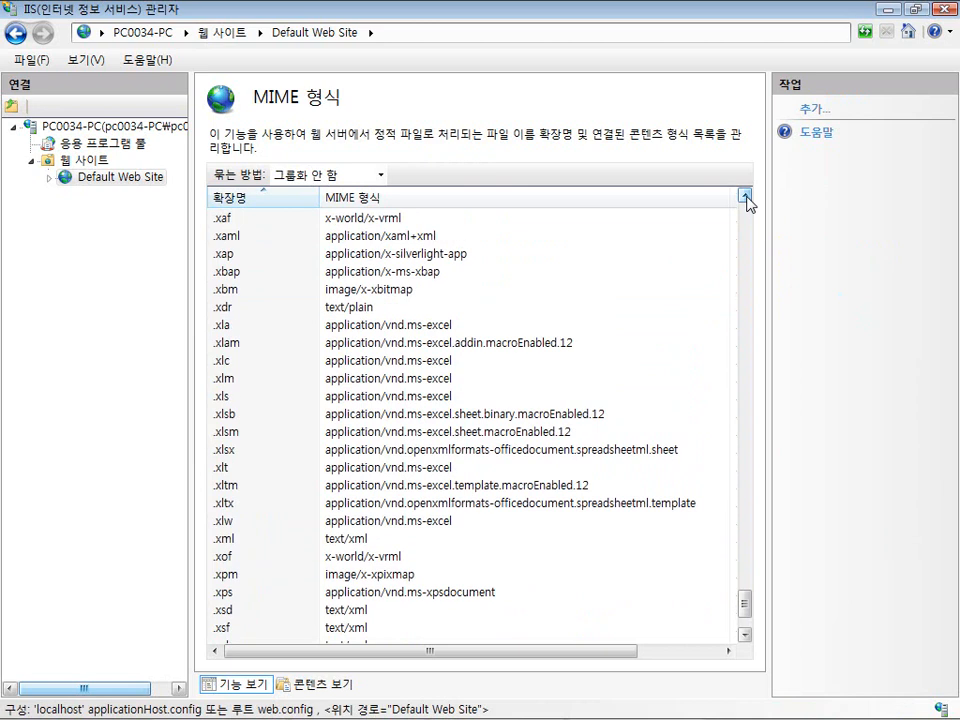
click(745, 196)
click(745, 196)
click(745, 196)
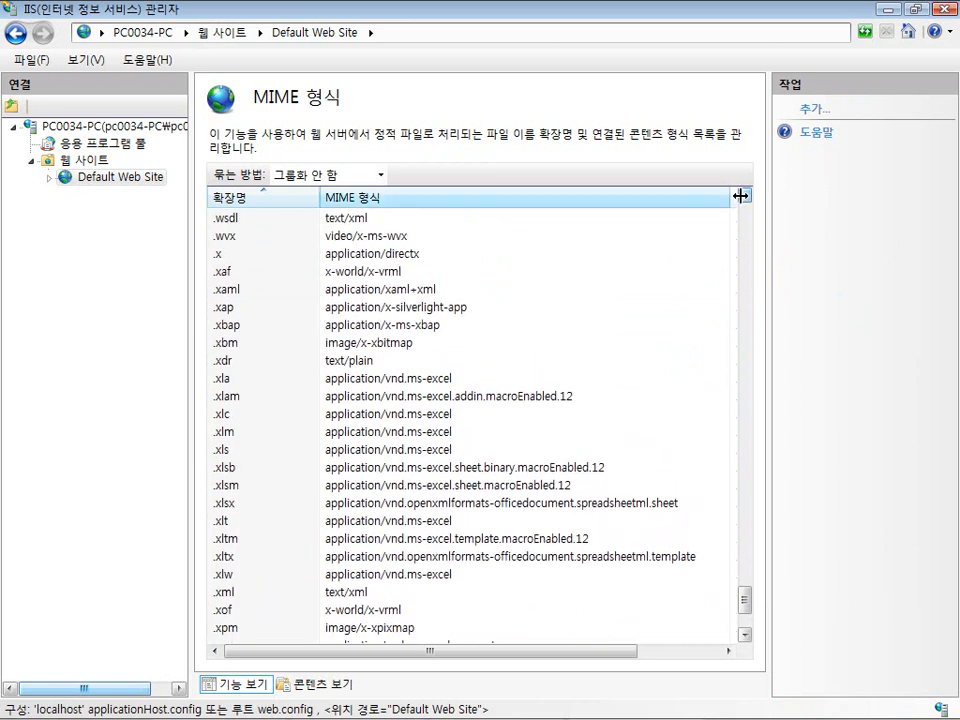
click(358, 290)
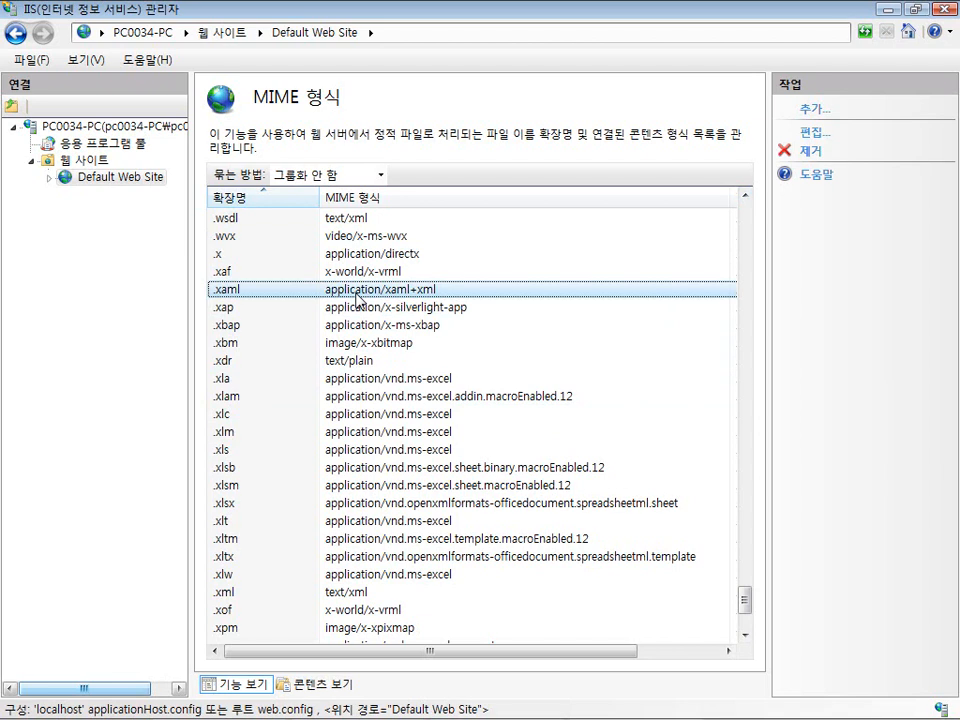
click(345, 330)
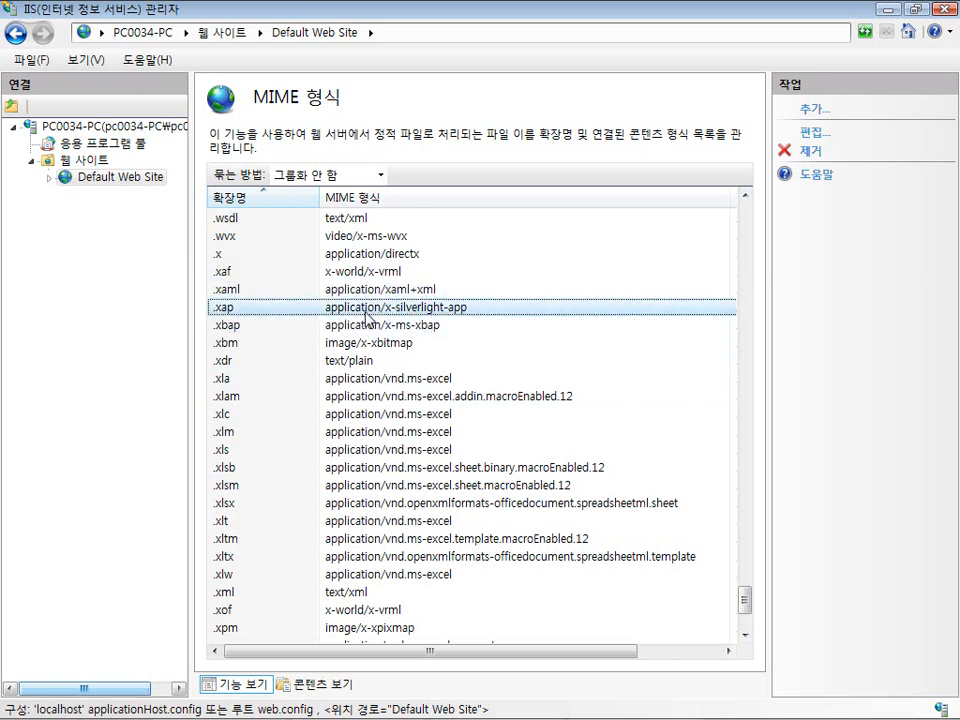
click(368, 290)
click(366, 312)
- Check the product version information of the IIS manager and close the information dialog
click(140, 64)
click(175, 190)
drag(206, 69, 342, 266)
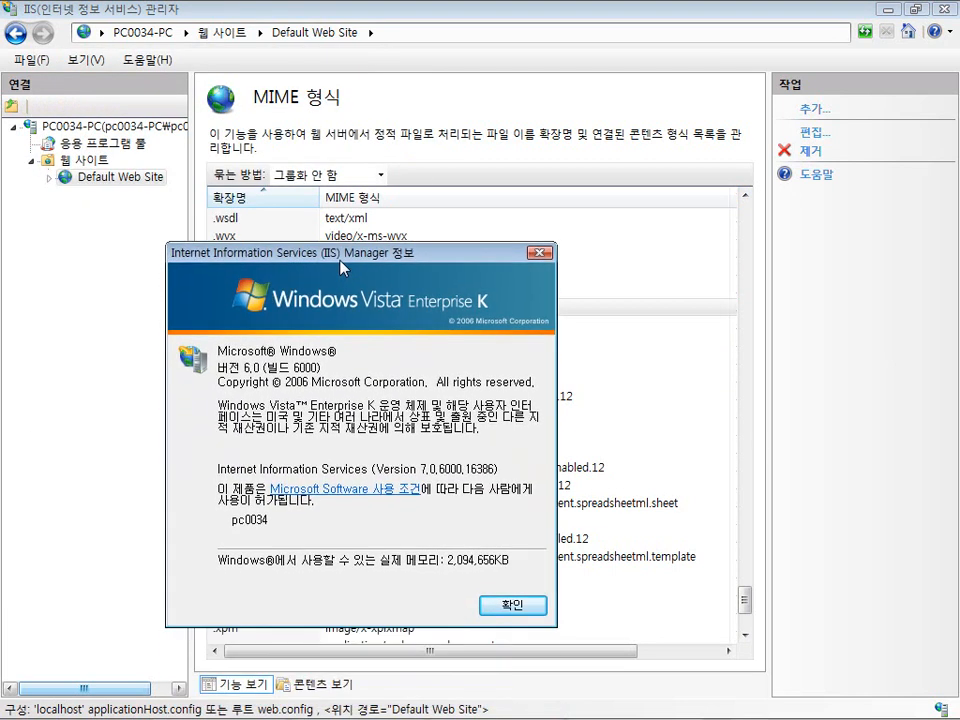
click(513, 605)
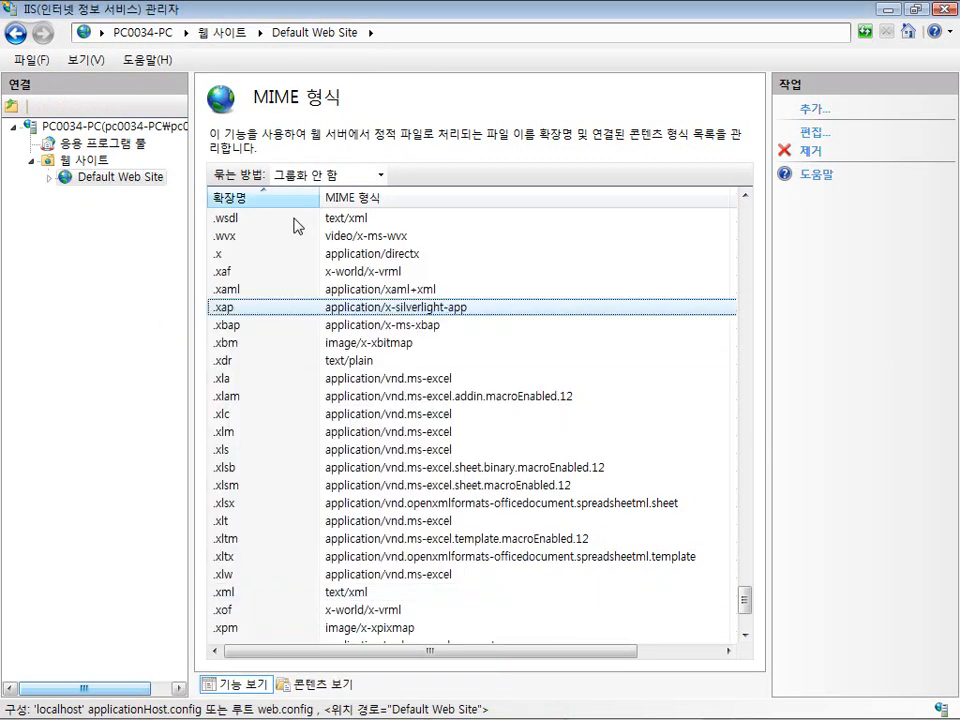
click(147, 60)
click(171, 164)
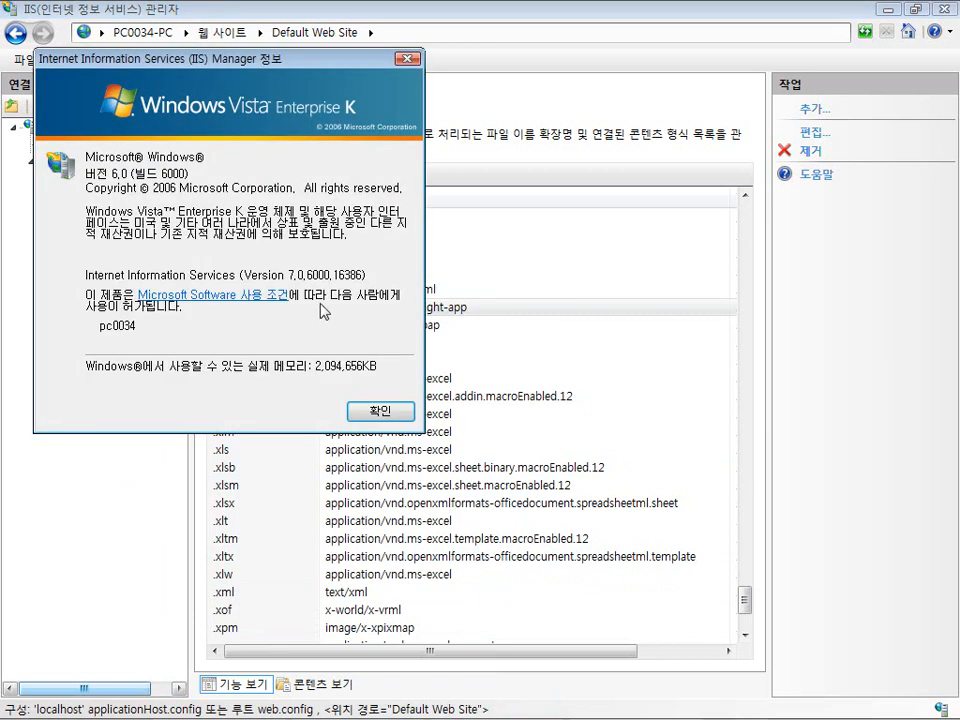
click(381, 411)
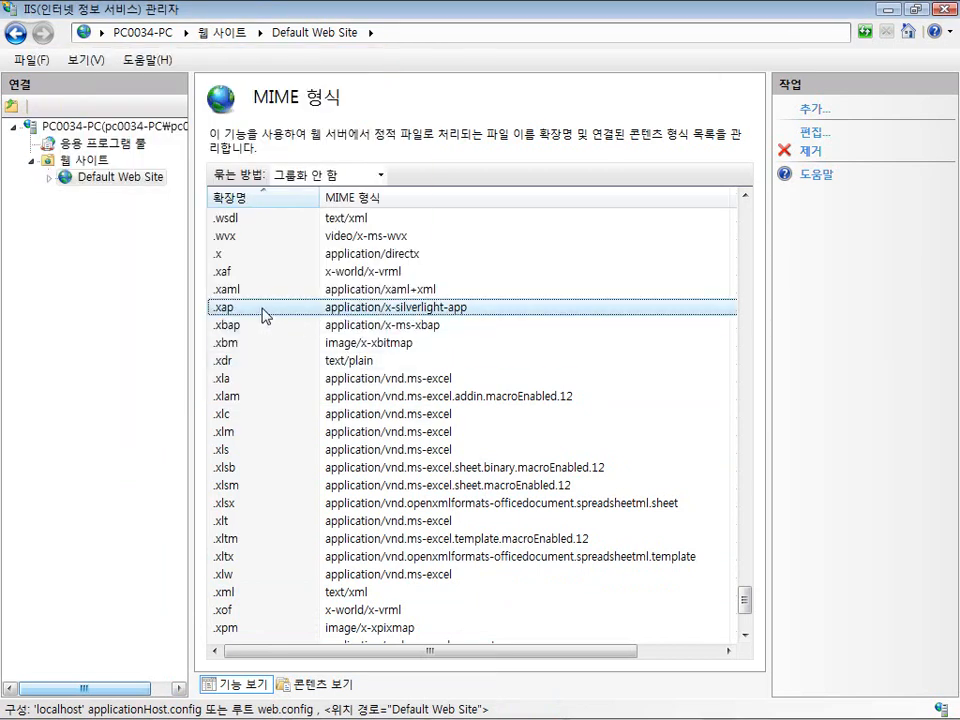
- Remove the .xap entry from the MIME type list and confirm the removal
click(342, 325)
click(346, 291)
click(346, 308)
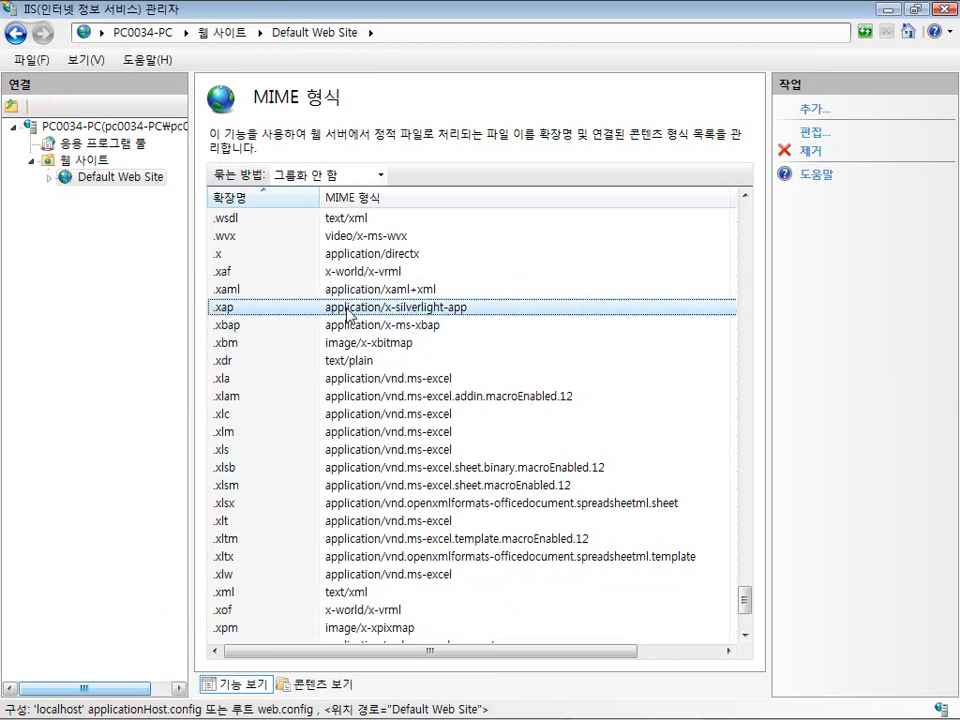
right_click(347, 312)
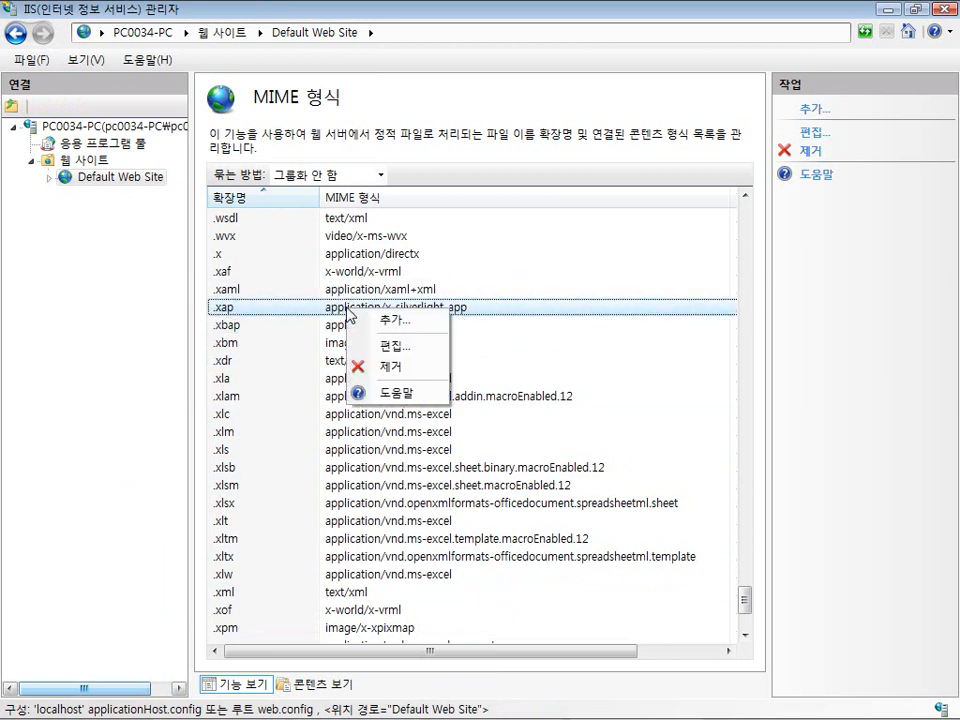
click(415, 366)
click(447, 430)
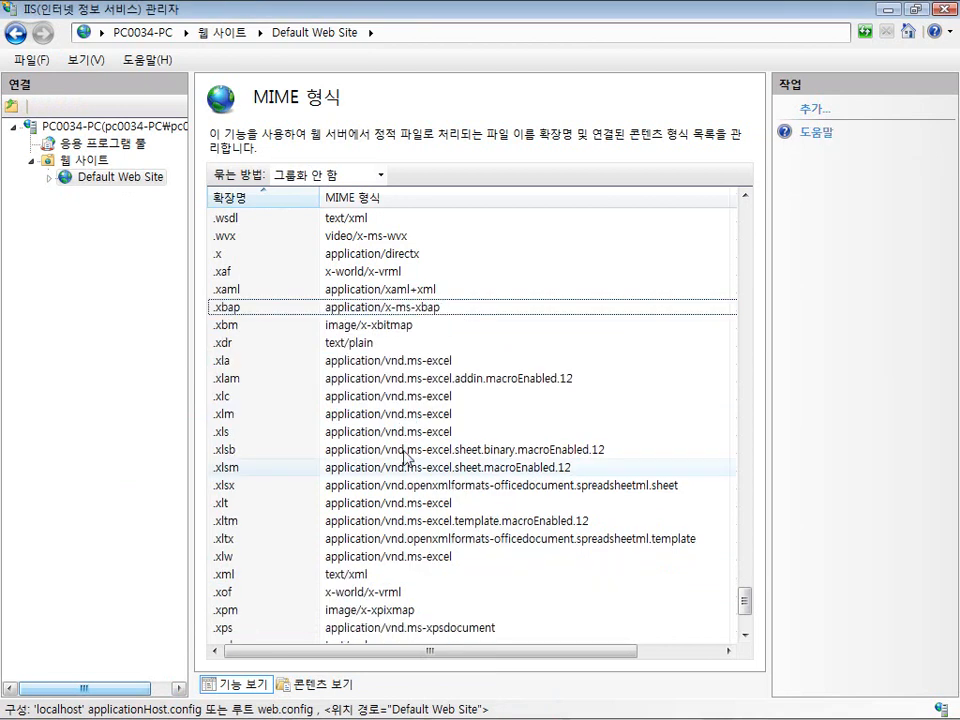
- Add a MIME type for the file extension xap with the type application/x-silverlight-app
click(357, 292)
click(350, 307)
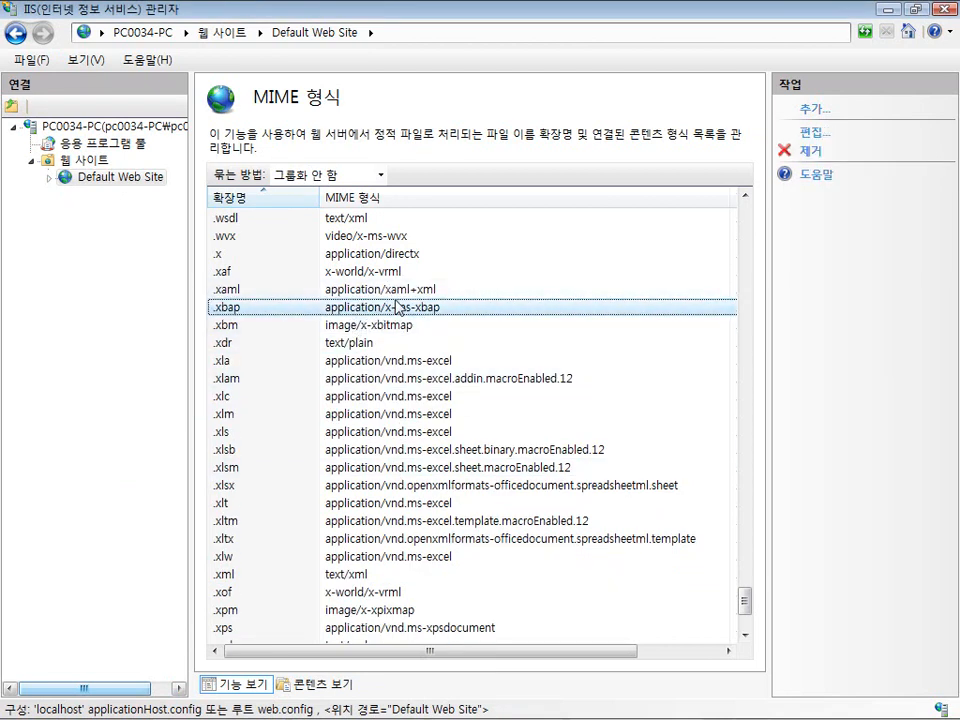
click(397, 296)
right_click(398, 298)
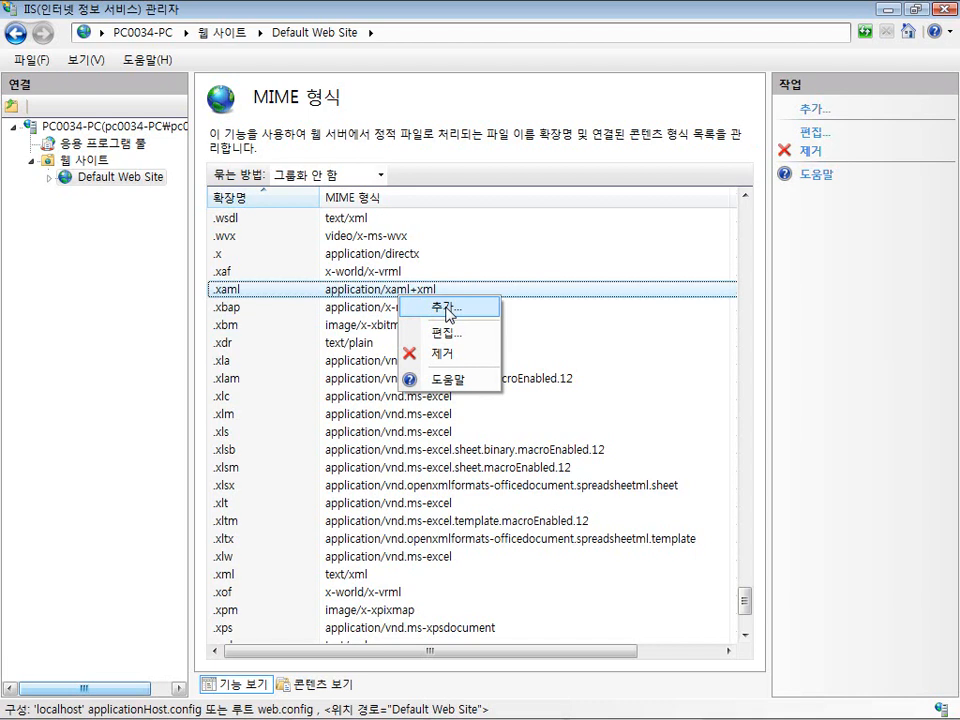
click(448, 314)
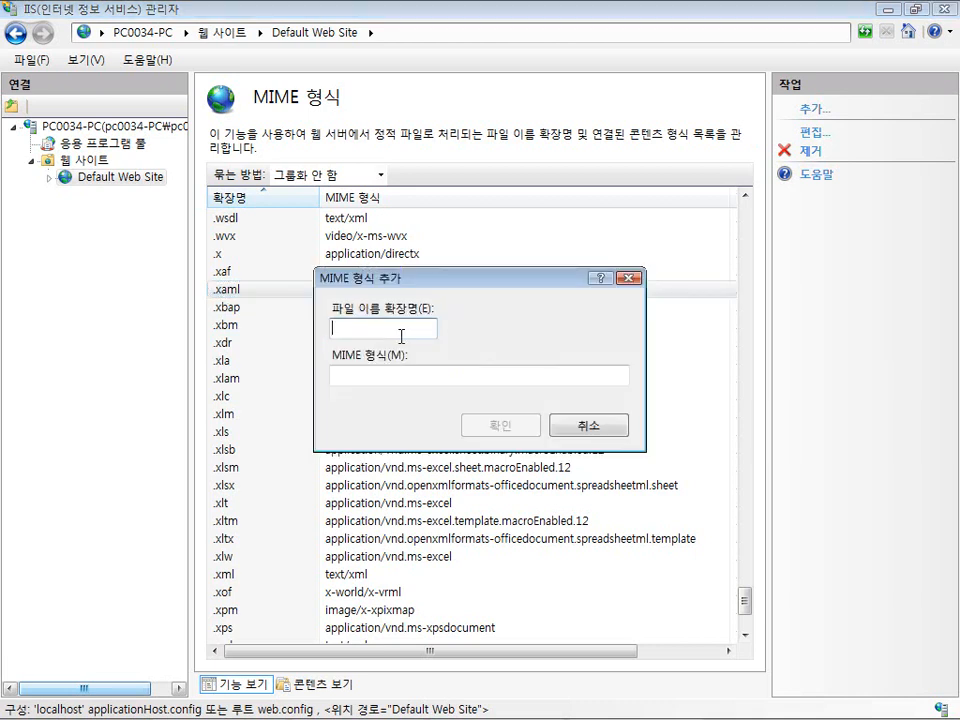
text(xap)
key(Tab)
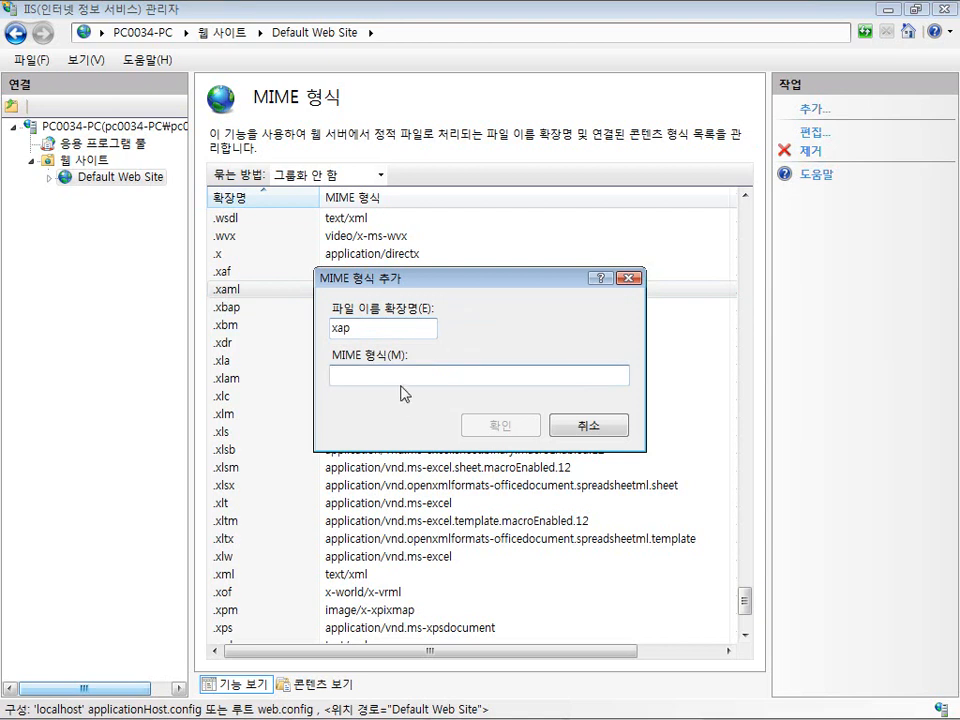
text(applicatio)
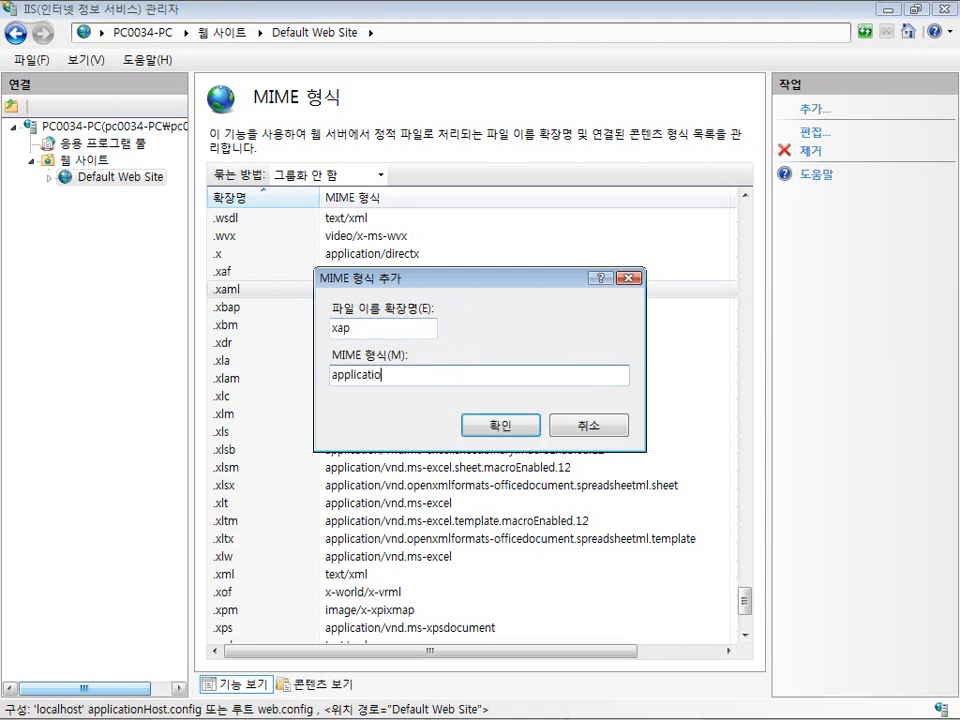
text(n/x-silverlight-app)
click(490, 424)
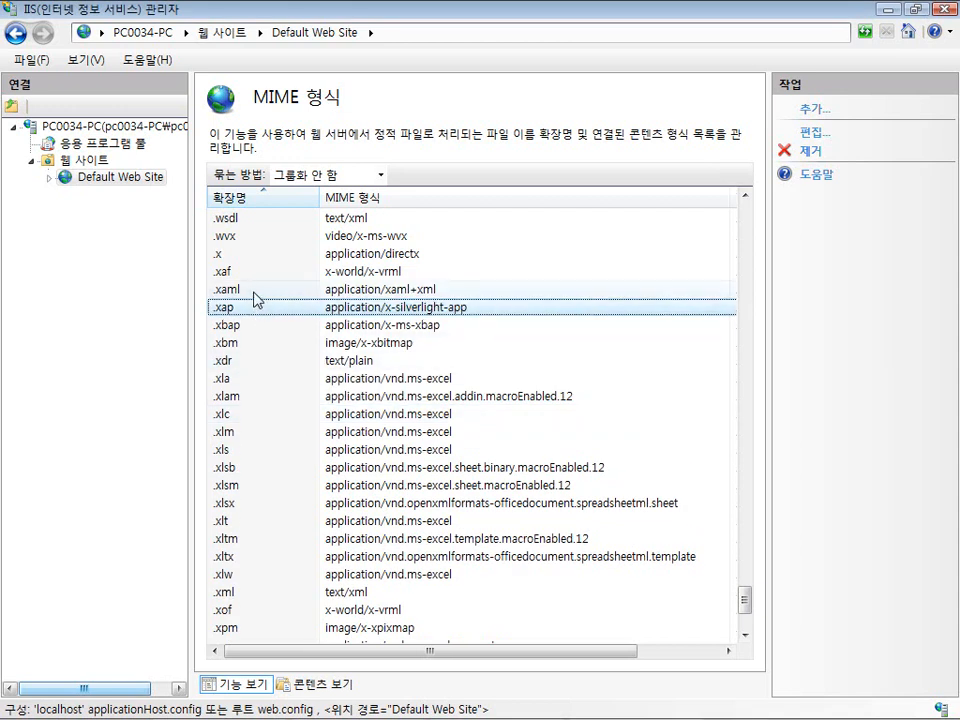
- Review the .xaml, .xap and .xbap entries in the MIME type list
click(256, 294)
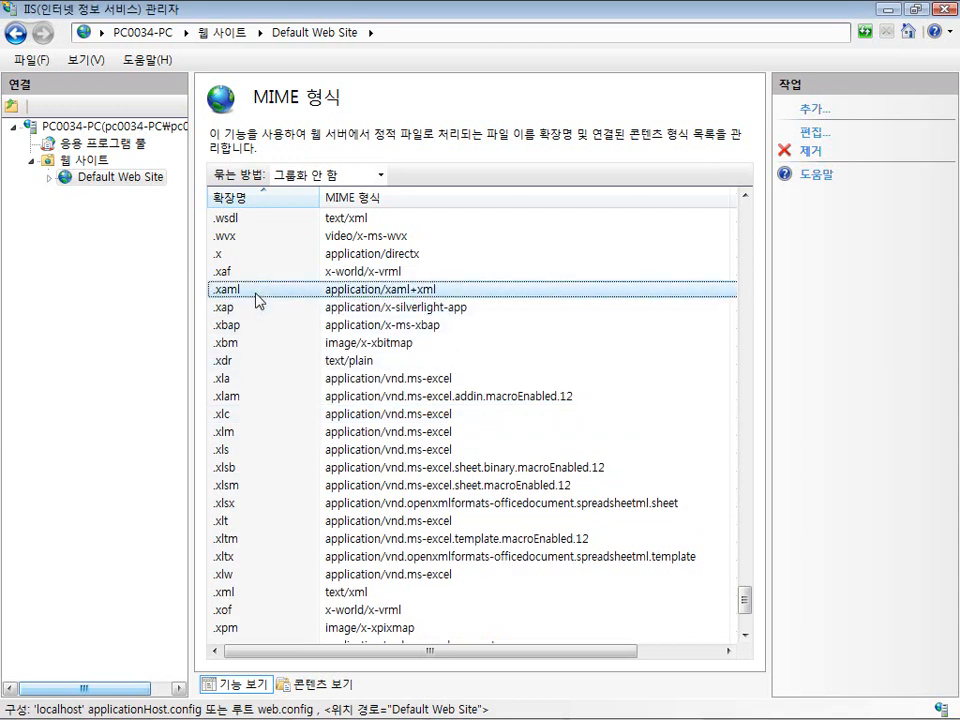
click(254, 309)
click(255, 328)
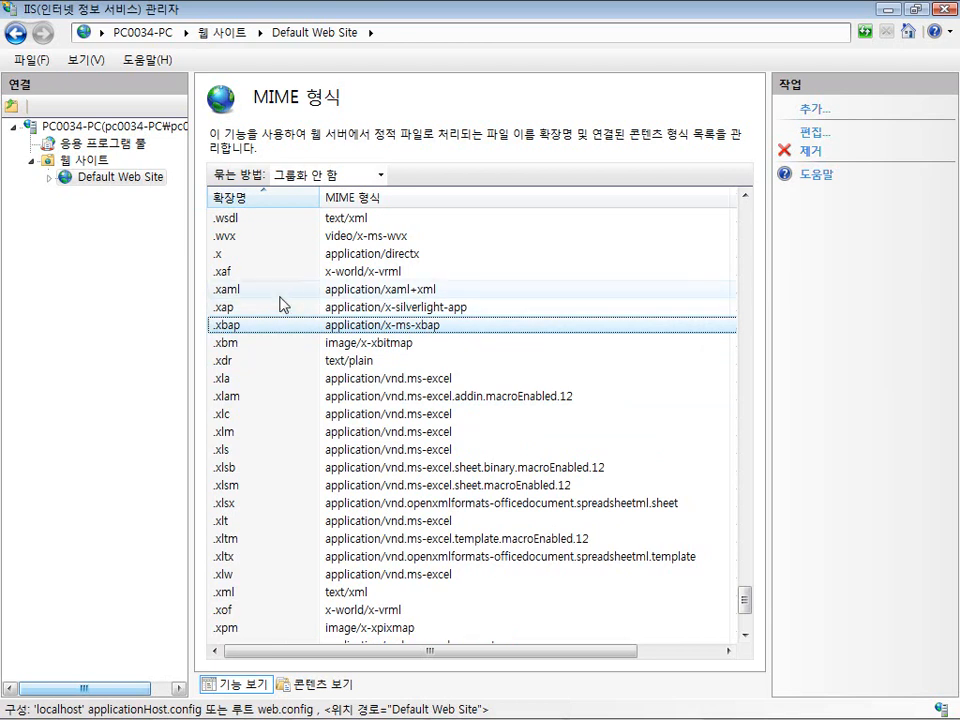
click(272, 308)
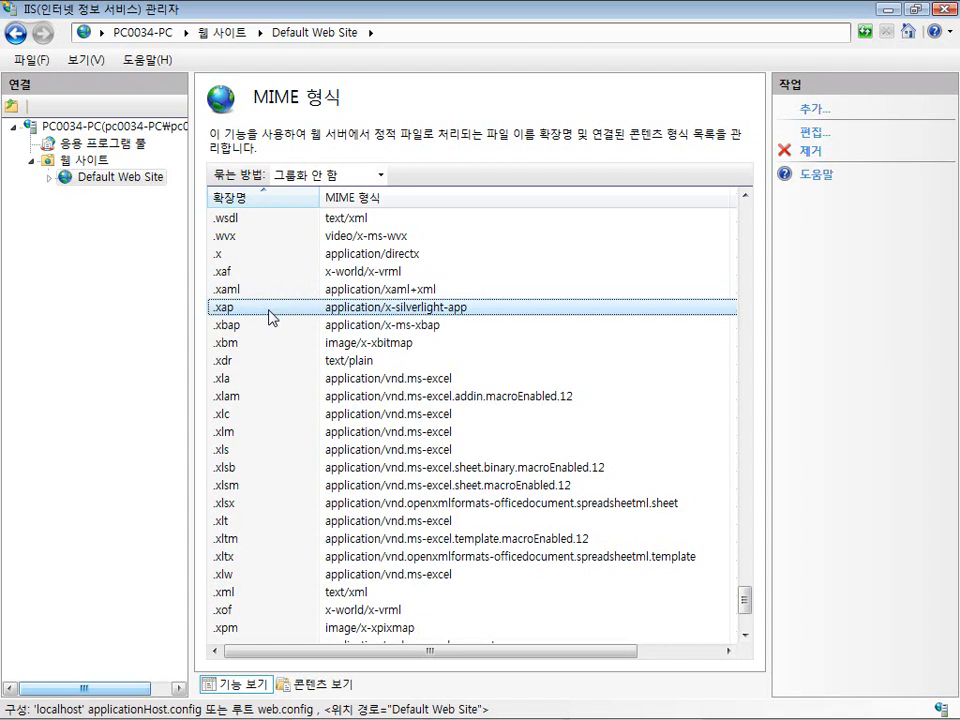
- Return to the Default Web Site home, open its 인증 settings and select ASP.NET 가장
click(150, 180)
click(579, 491)
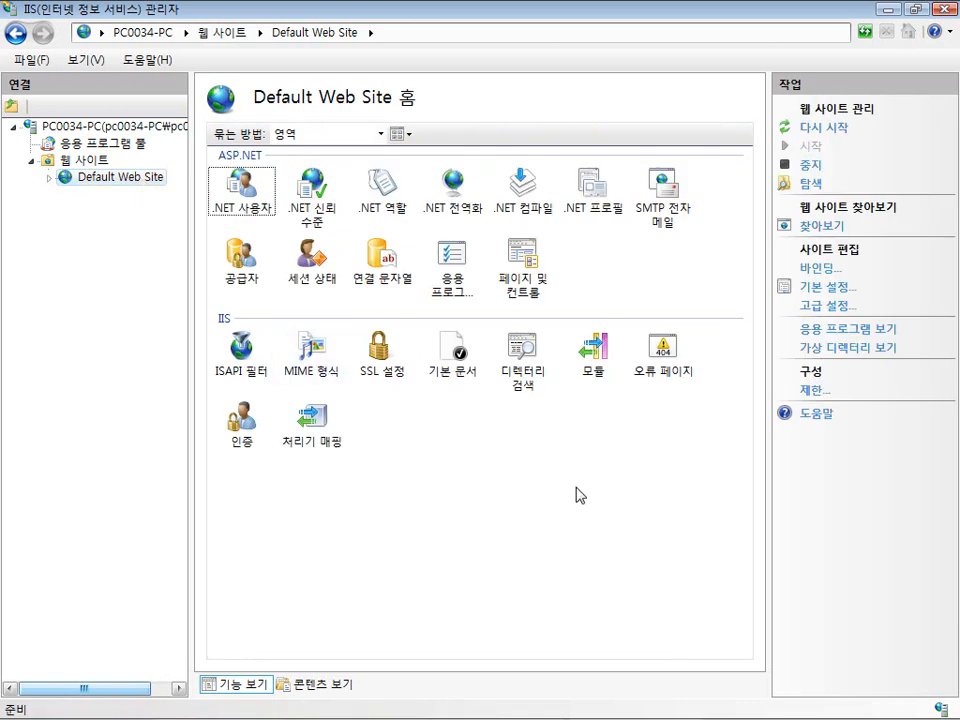
click(246, 437)
double_click(249, 441)
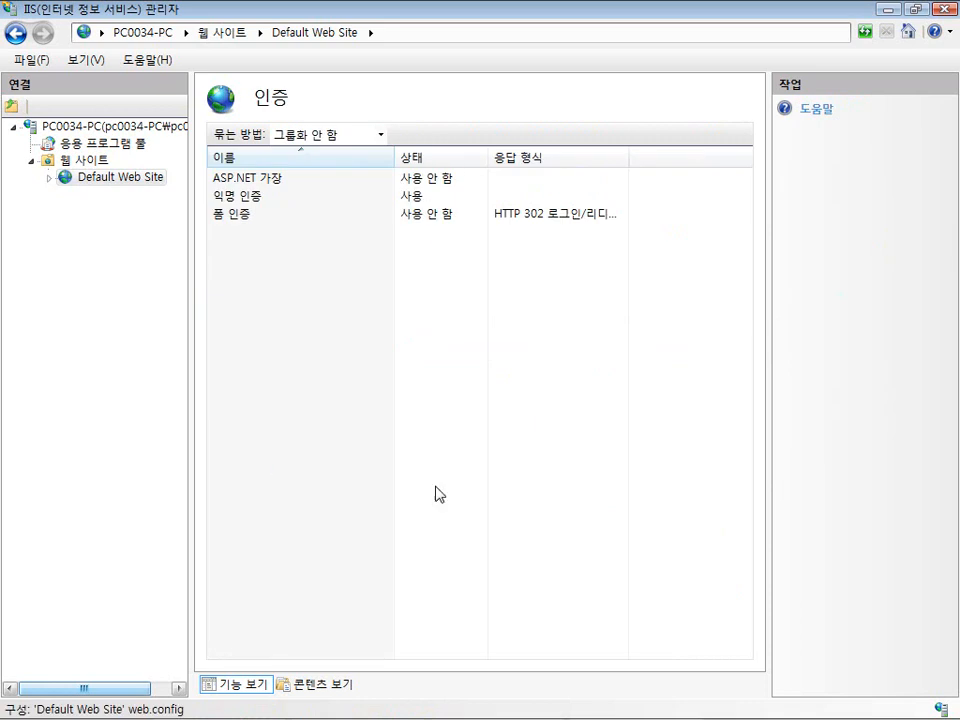
click(325, 180)
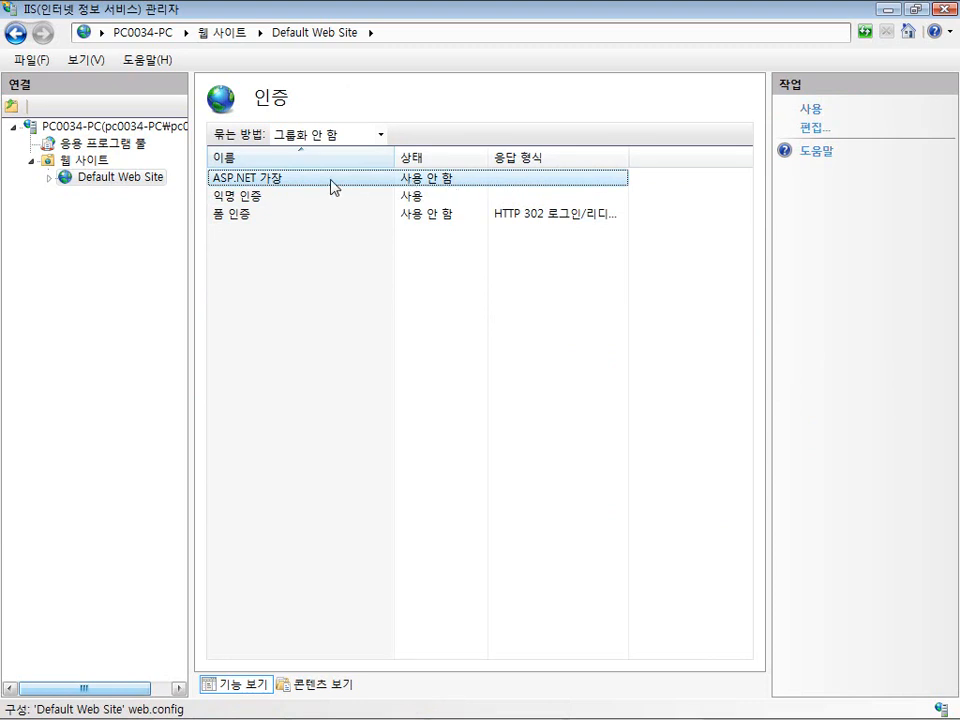
- Enable 폼 인증 in the Default Web Site's authentication list
right_click(440, 185)
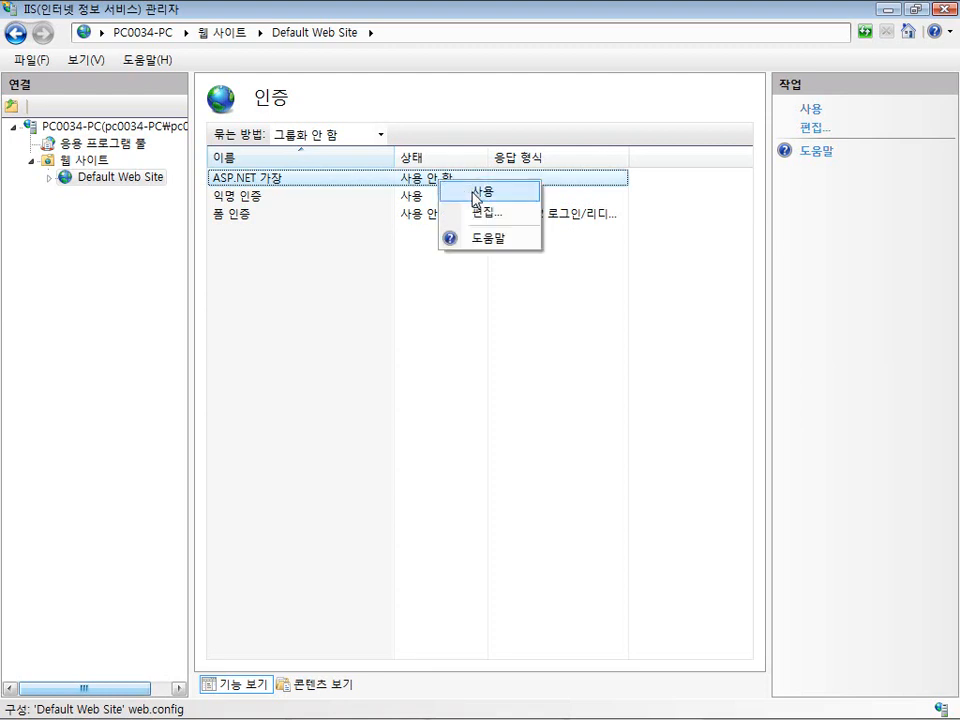
click(411, 200)
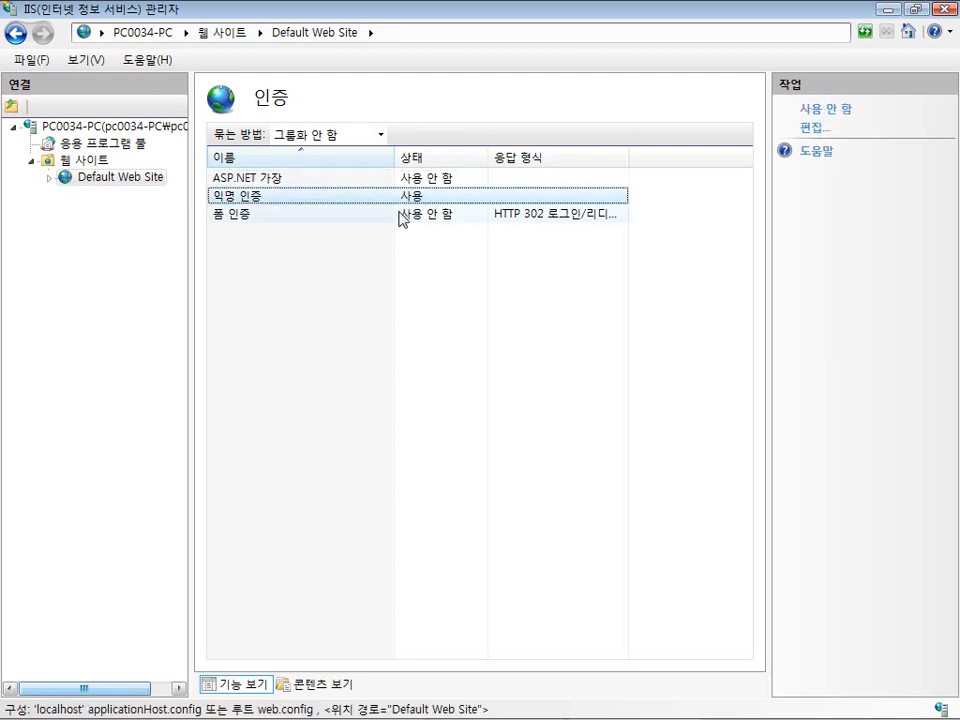
click(443, 216)
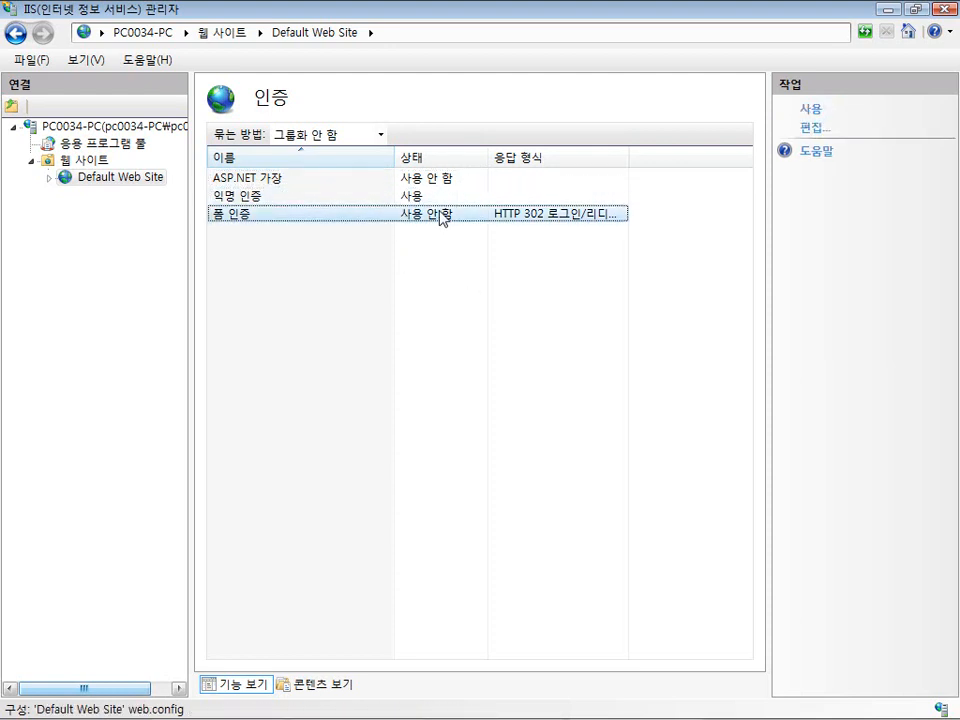
right_click(443, 217)
click(474, 224)
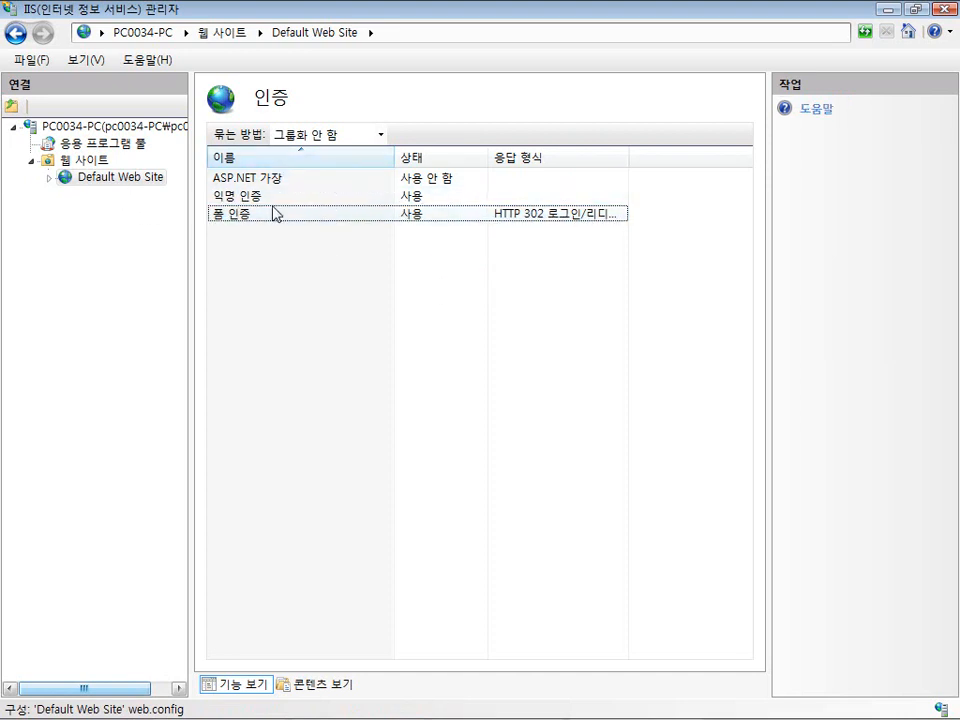
- Return to the Default Web Site home, open its 기본 설정 and examine the 실제 경로 value
click(116, 180)
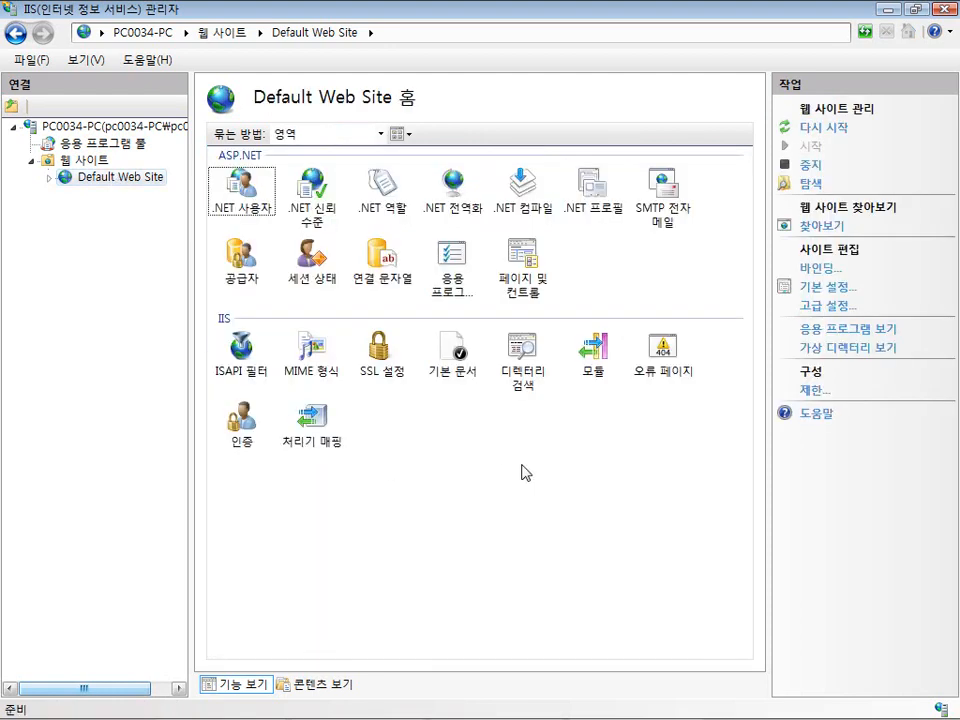
click(820, 293)
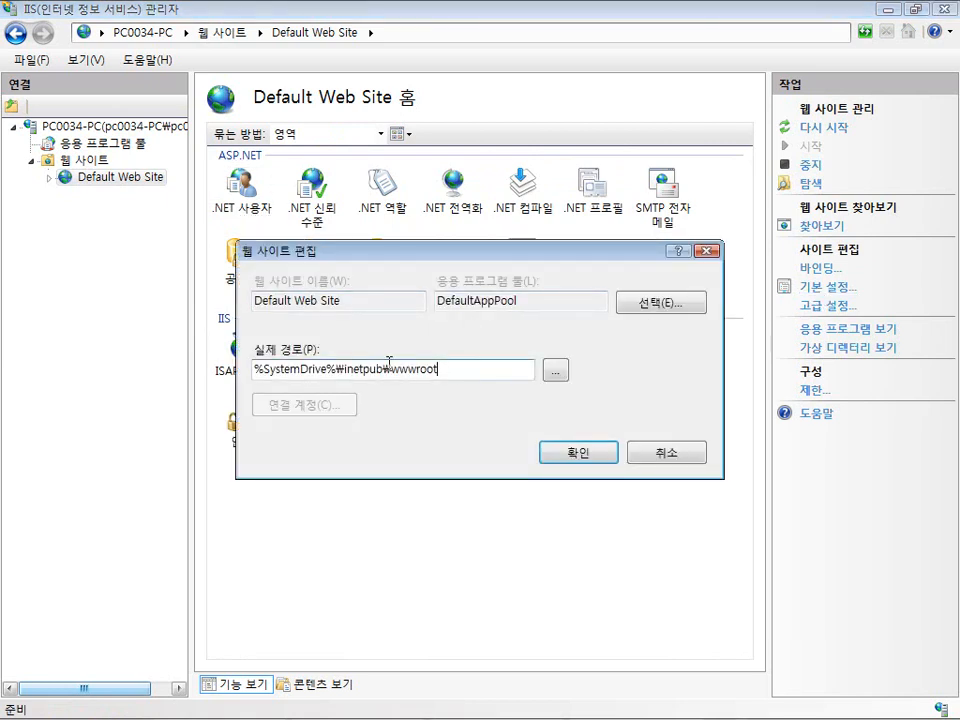
drag(459, 367, 254, 375)
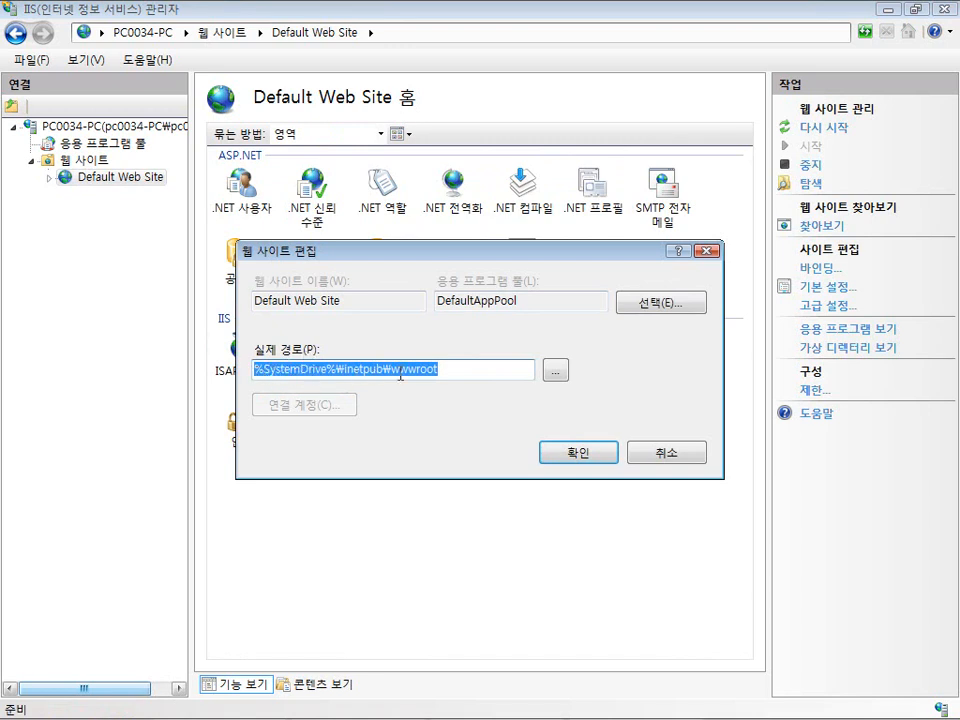
click(446, 375)
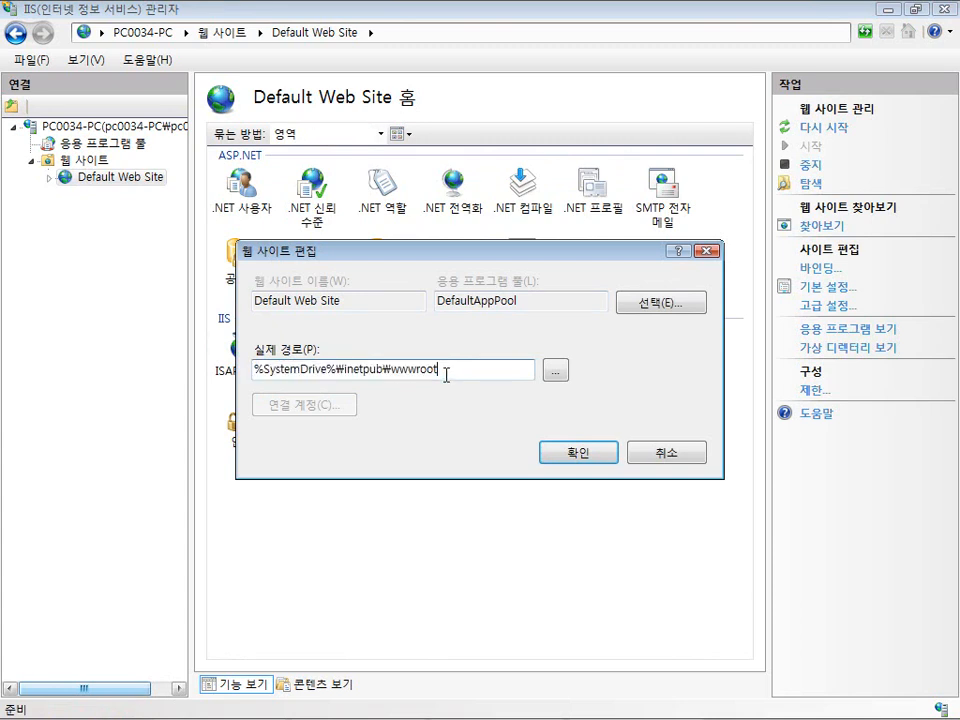
drag(474, 255, 459, 256)
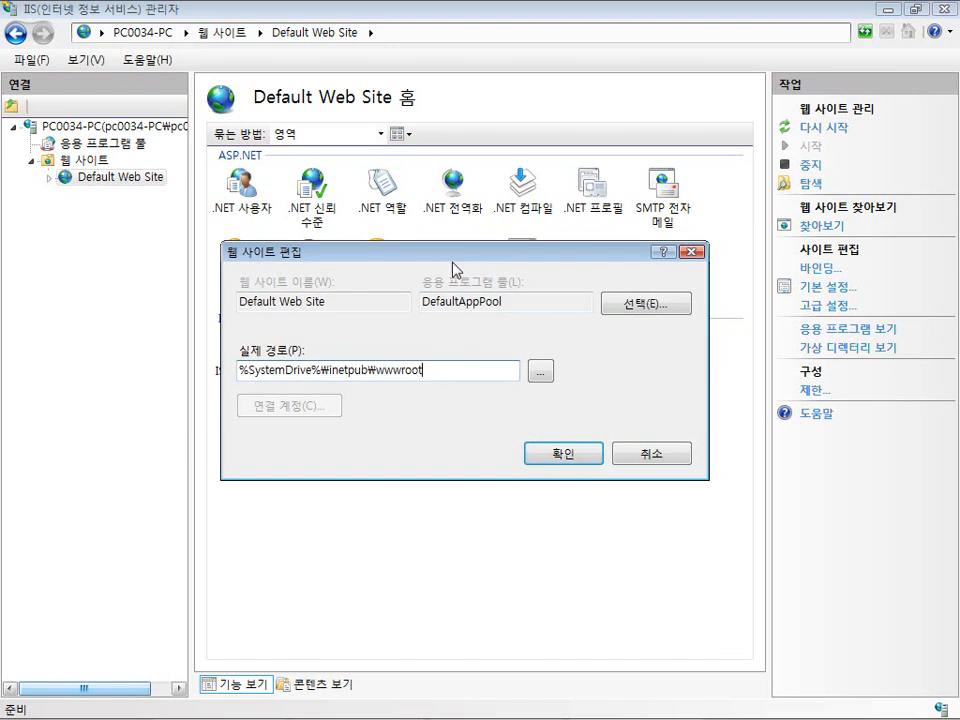
drag(432, 370, 214, 373)
- Browse 로컬 디스크 (C:) for the site's folder, cancel the selection, check the path again and cancel the site settings
click(540, 371)
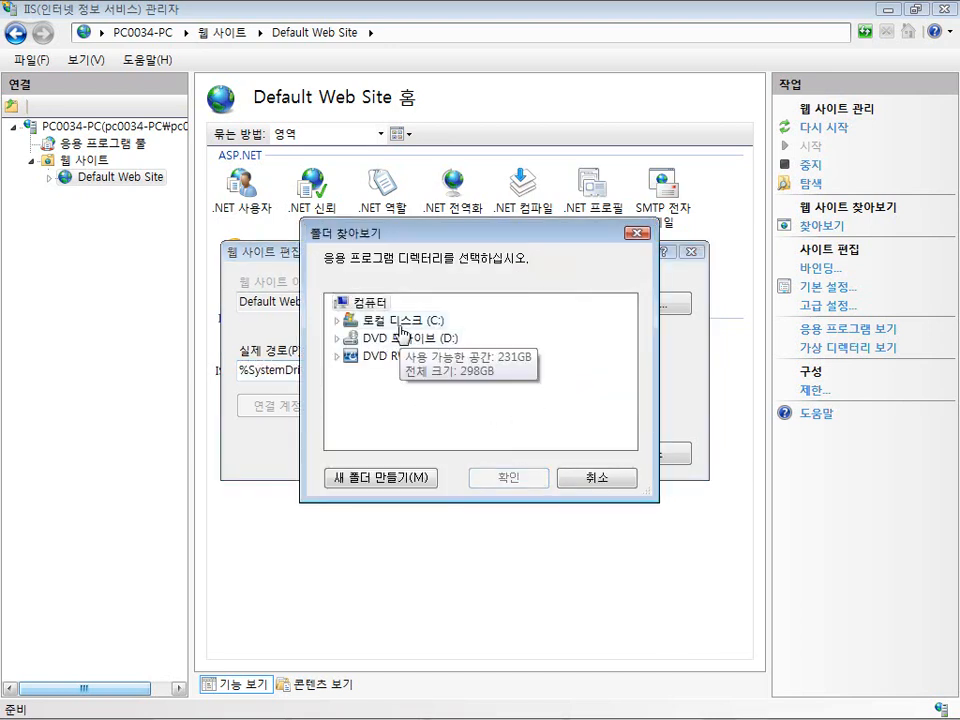
double_click(402, 330)
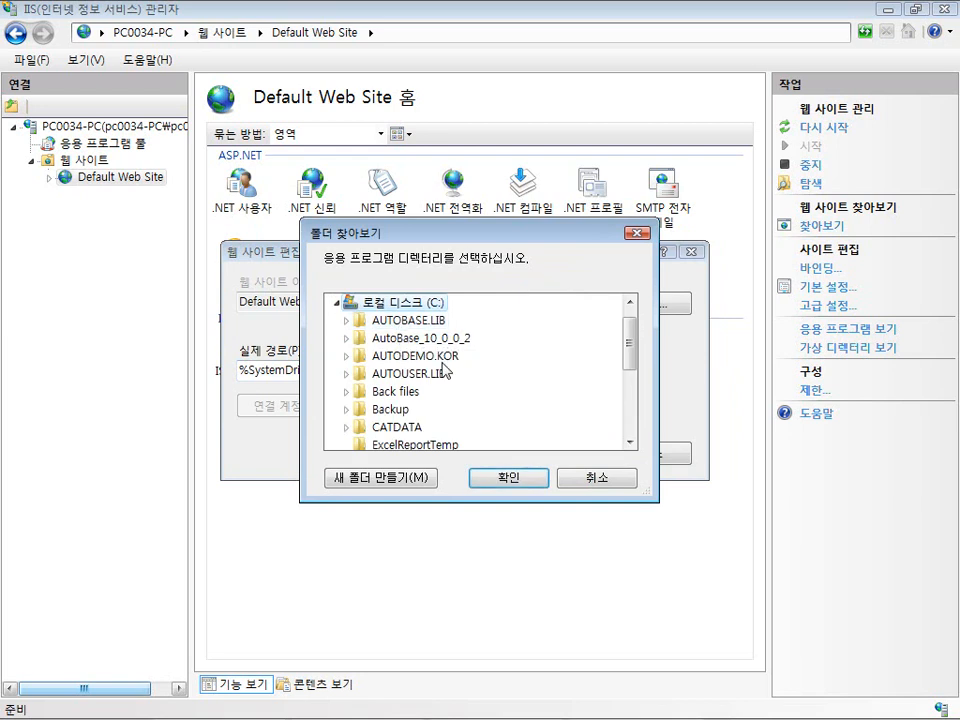
click(578, 480)
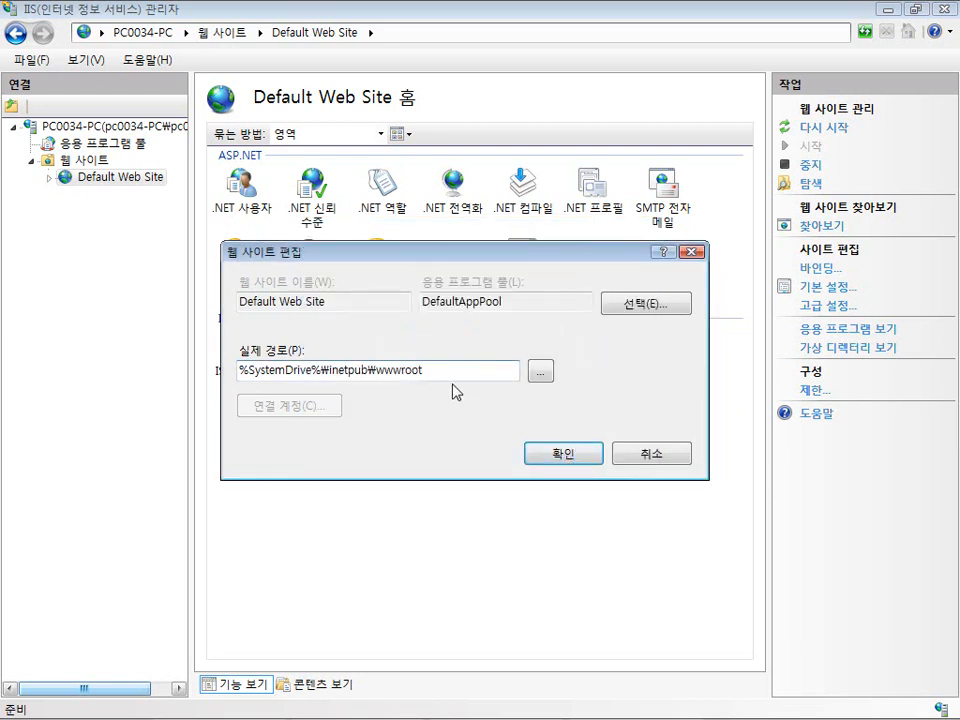
drag(449, 372, 322, 373)
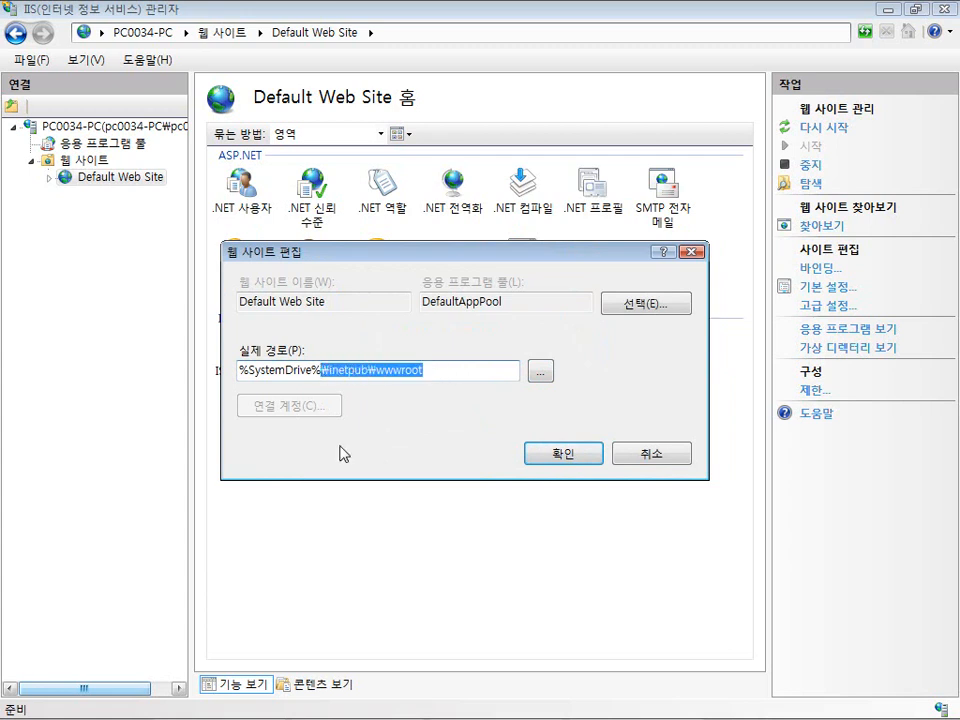
drag(429, 371, 322, 374)
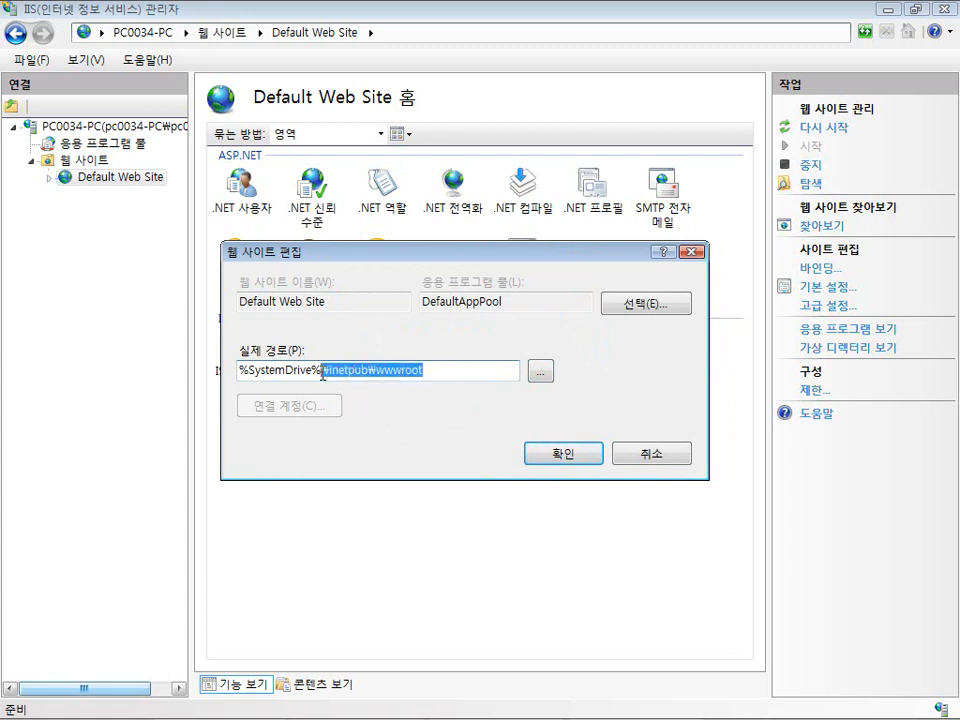
click(630, 459)
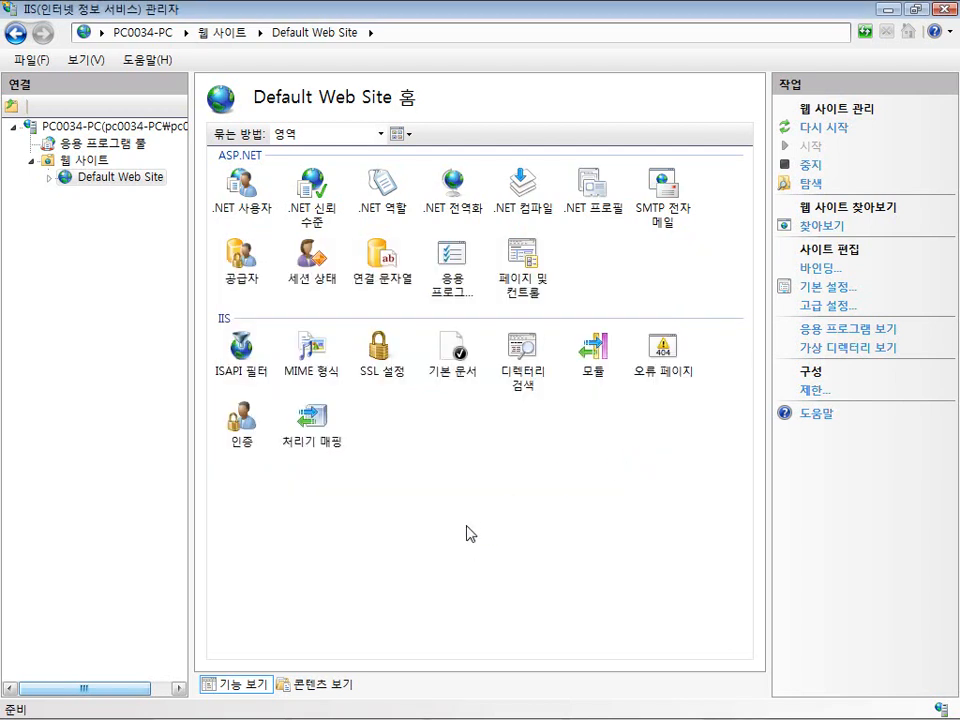
- Switch to AutoBase: start 작업선택 from the AutoBase 10.0.0.2 programs and open AutoBase 스튜디오
click(27, 705)
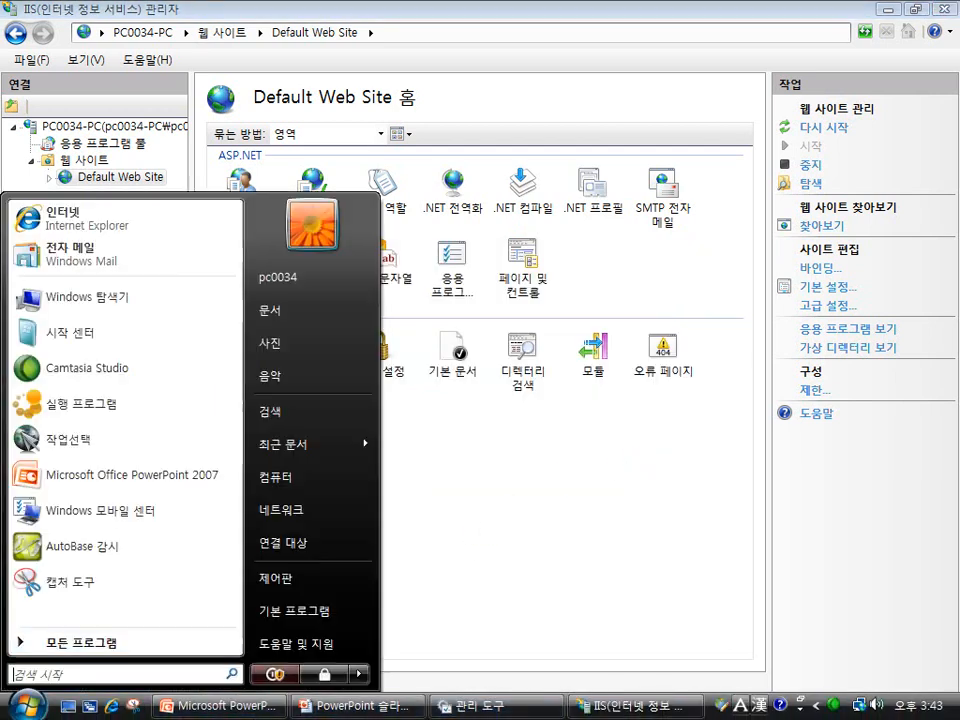
click(113, 643)
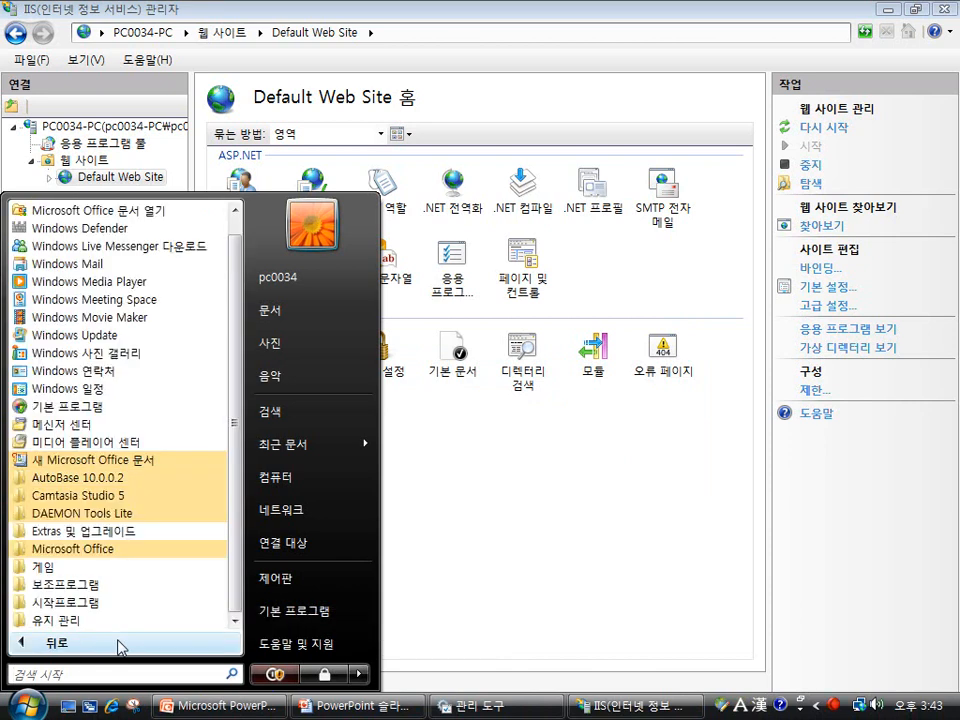
click(138, 480)
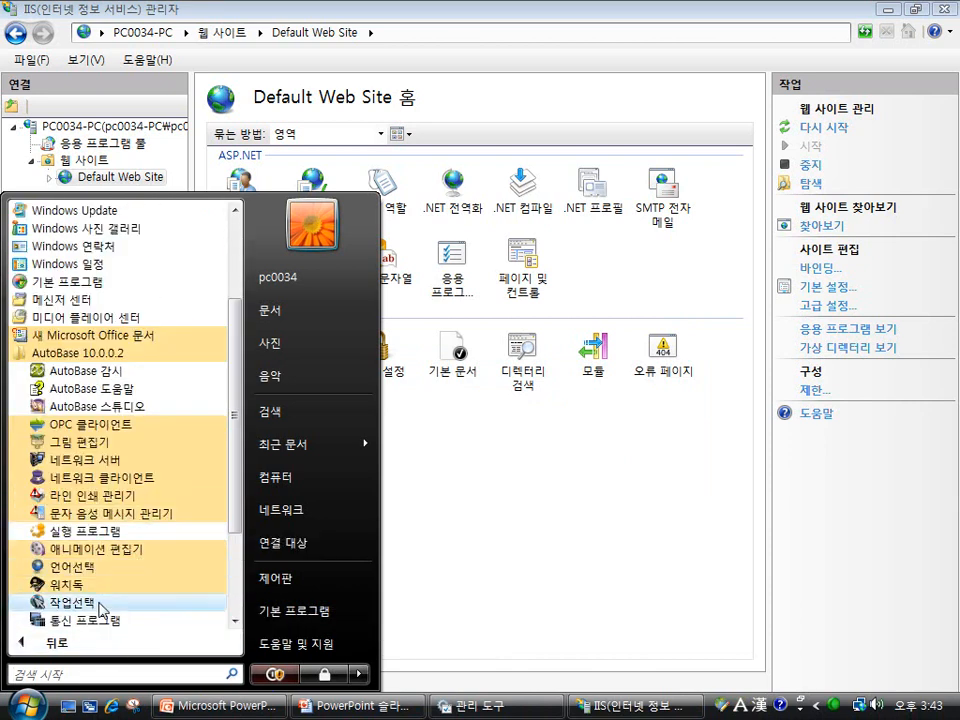
click(70, 603)
click(500, 208)
click(624, 225)
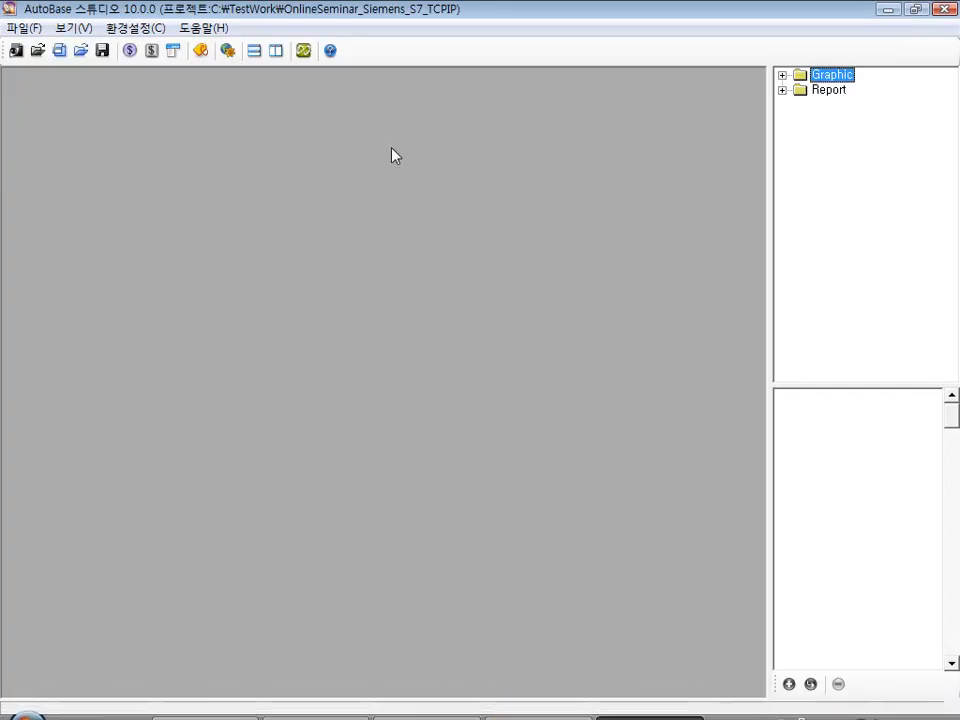
- Open the 웹서버 설정 dialog in AutoBase 스튜디오
click(147, 30)
mouse_move(252, 157)
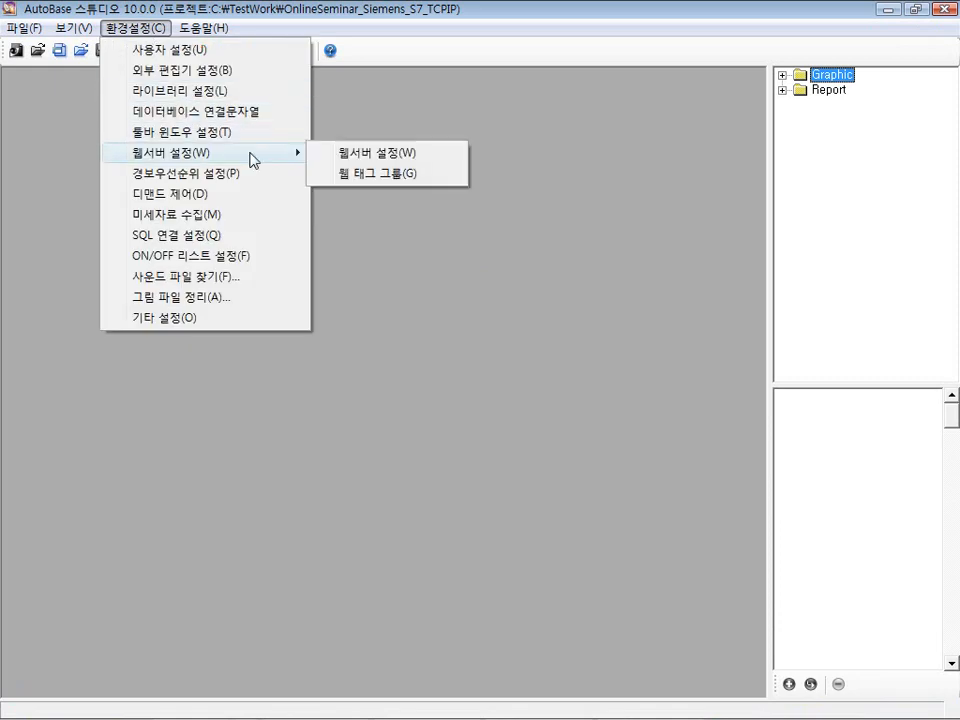
click(407, 157)
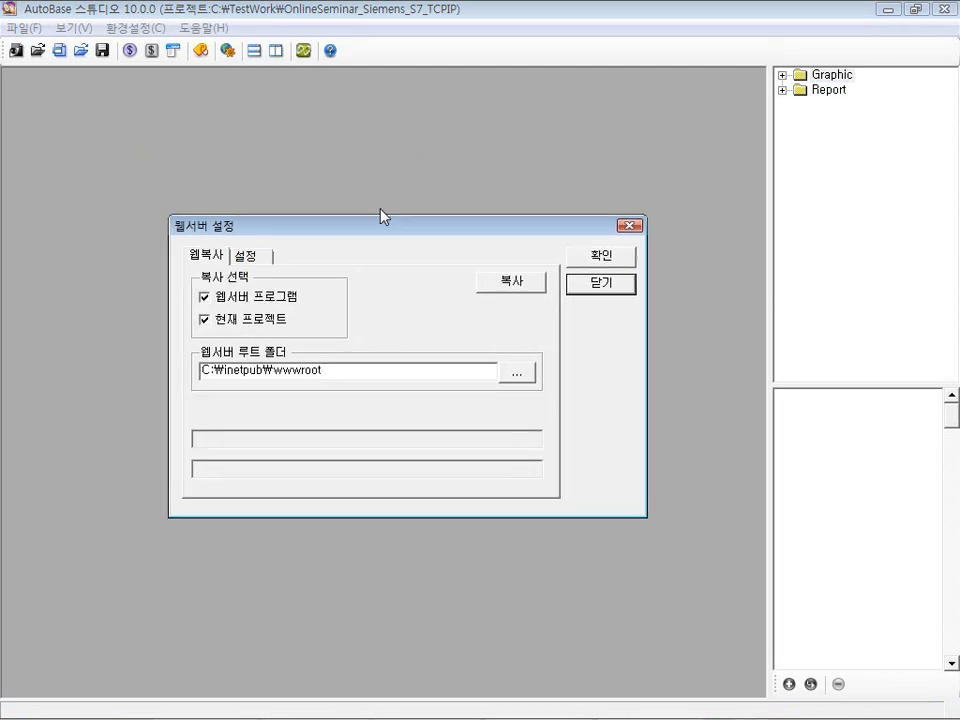
- Compare the Default Web Site's 실제 경로 in IIS Manager with the 웹서버 루트 폴더 in AutoBase 스튜디오
click(555, 707)
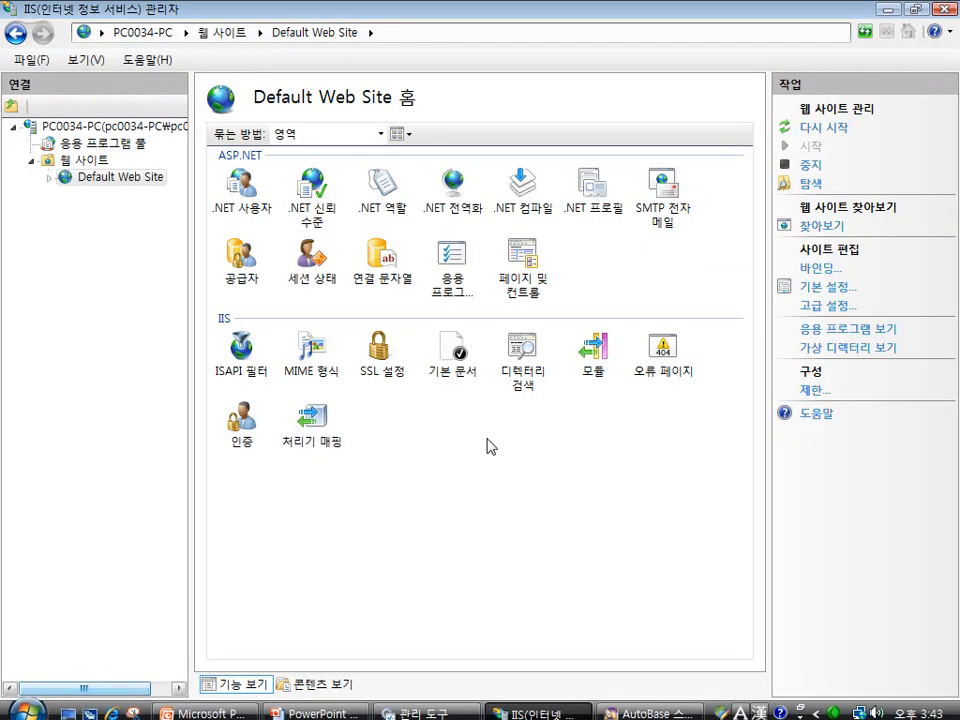
click(242, 436)
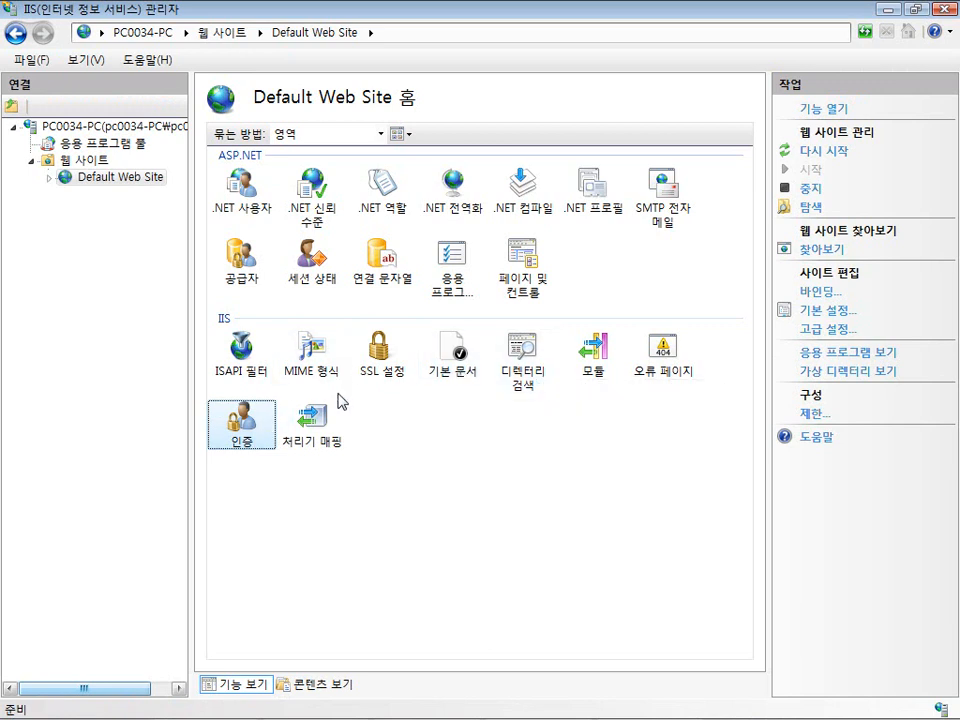
click(840, 312)
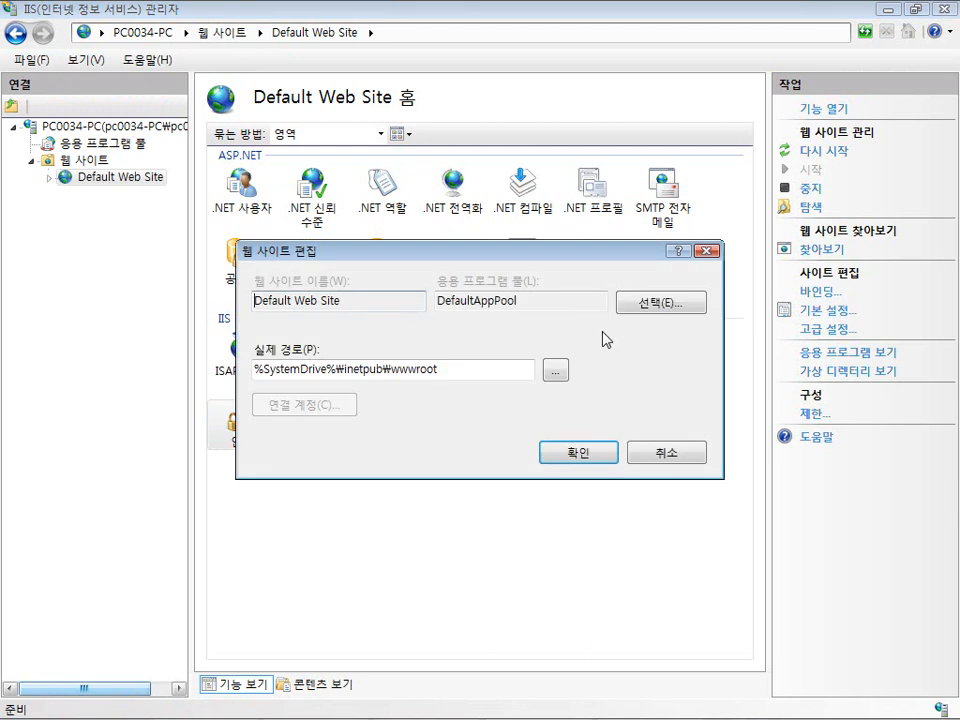
drag(480, 367, 341, 368)
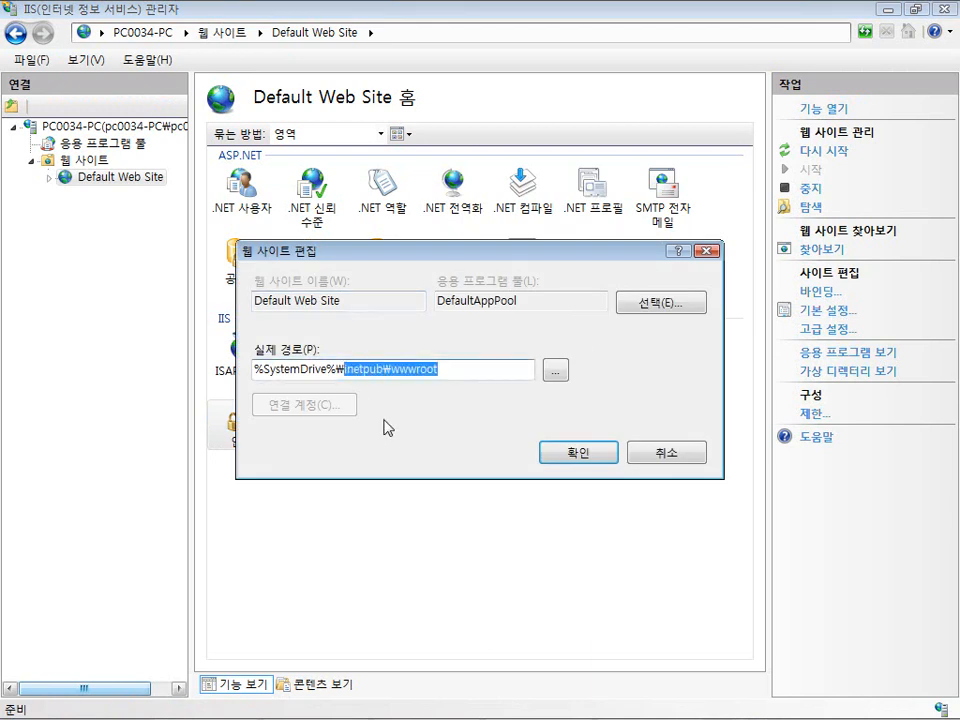
click(655, 711)
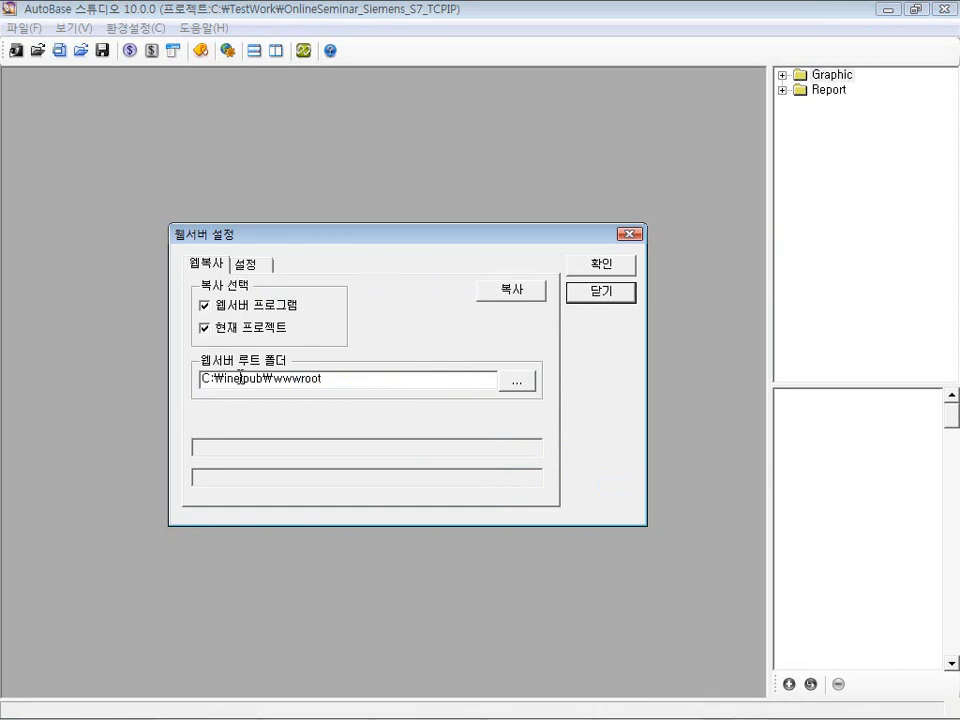
click(345, 380)
- Try to copy the web server program and current project to C:\inetpub\wwwroot, abort the copy and close the 웹서버 설정 dialog
click(524, 288)
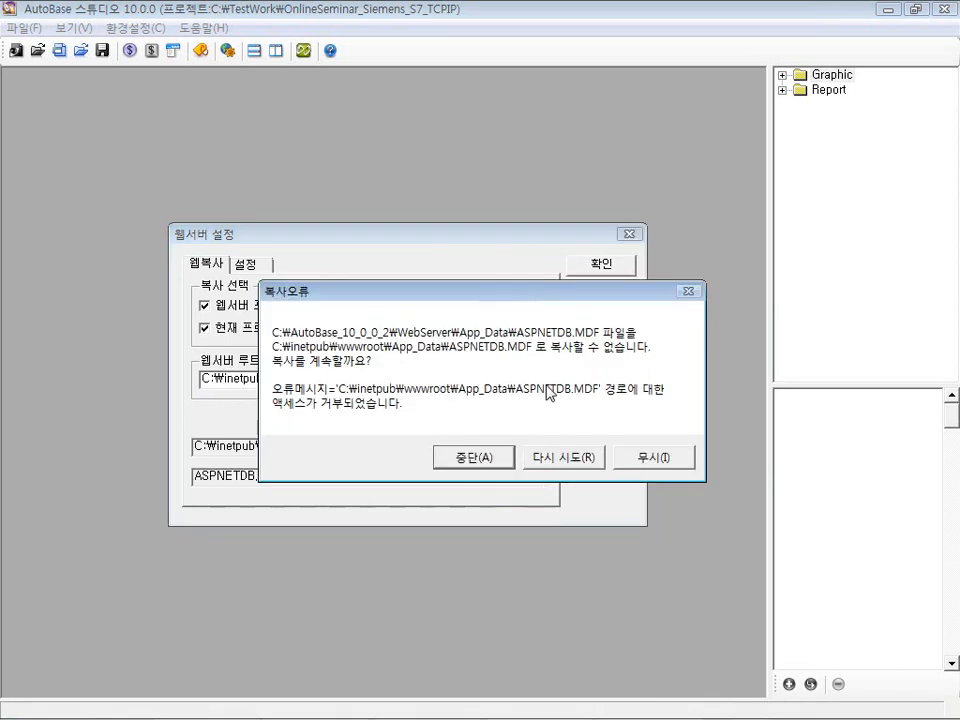
key(i)
click(514, 296)
click(489, 460)
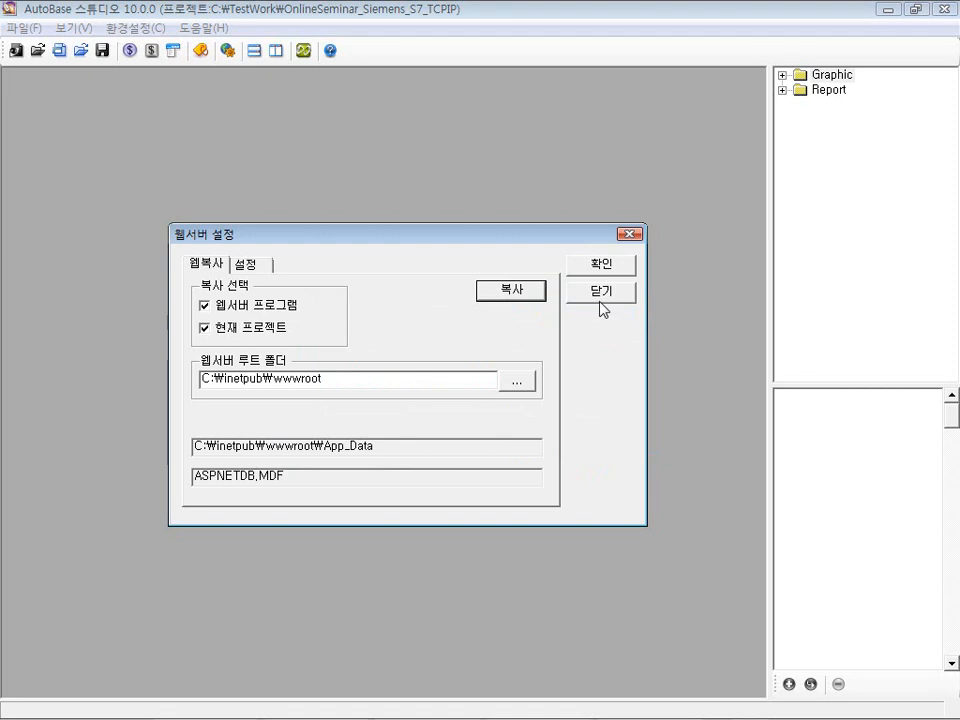
click(600, 298)
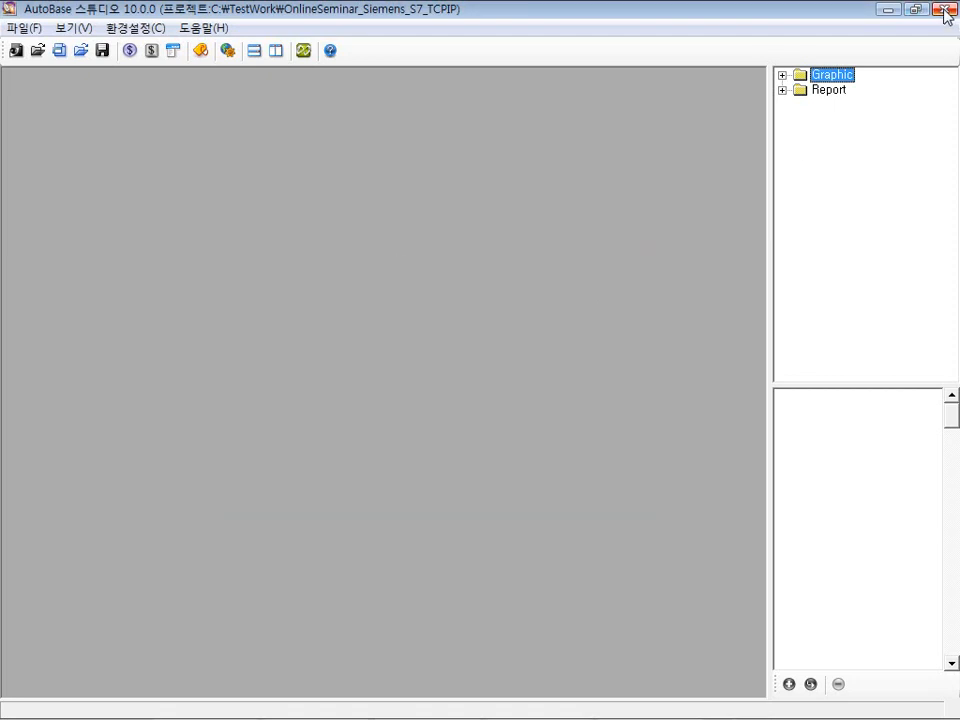
- Review AutoBase's 웹서버 설정 once more, close it and return to IIS Manager to confirm the Default Web Site's basic settings
click(134, 27)
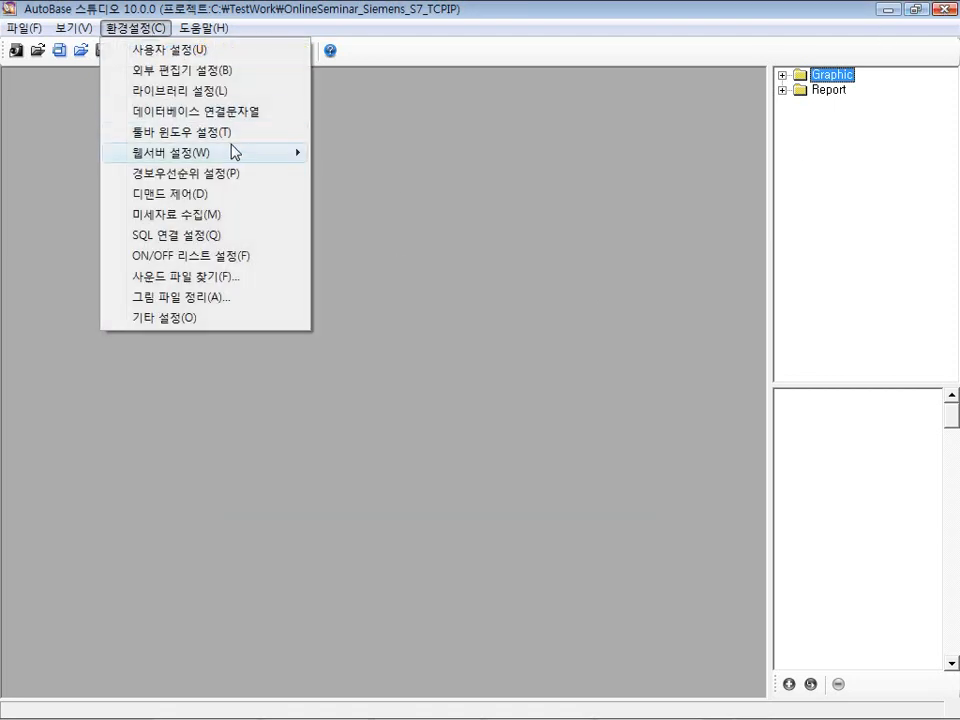
mouse_move(293, 160)
click(388, 155)
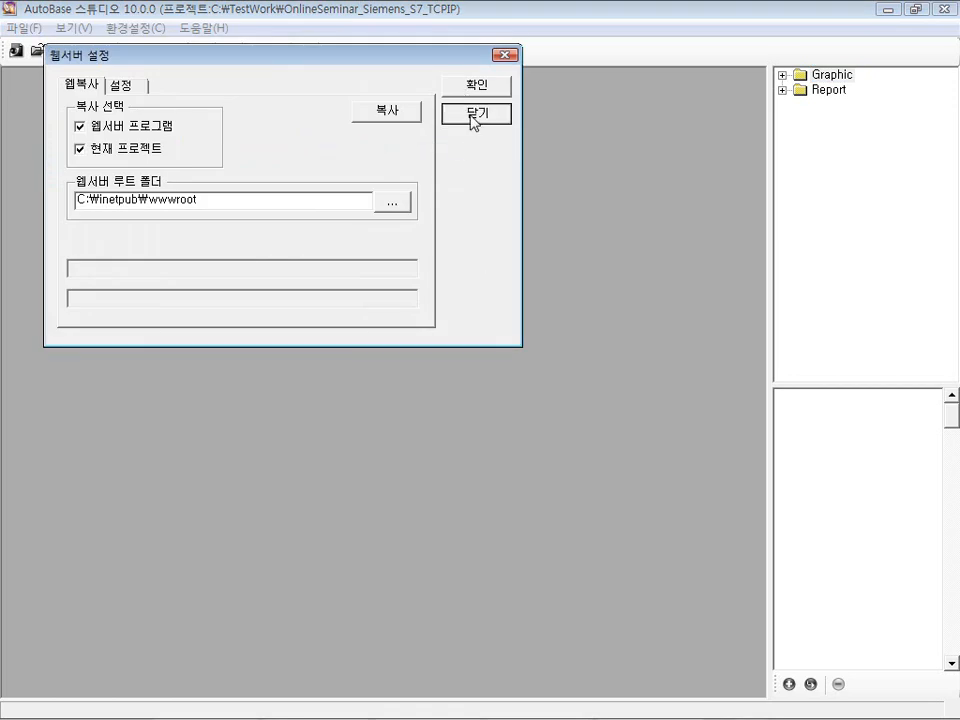
click(474, 115)
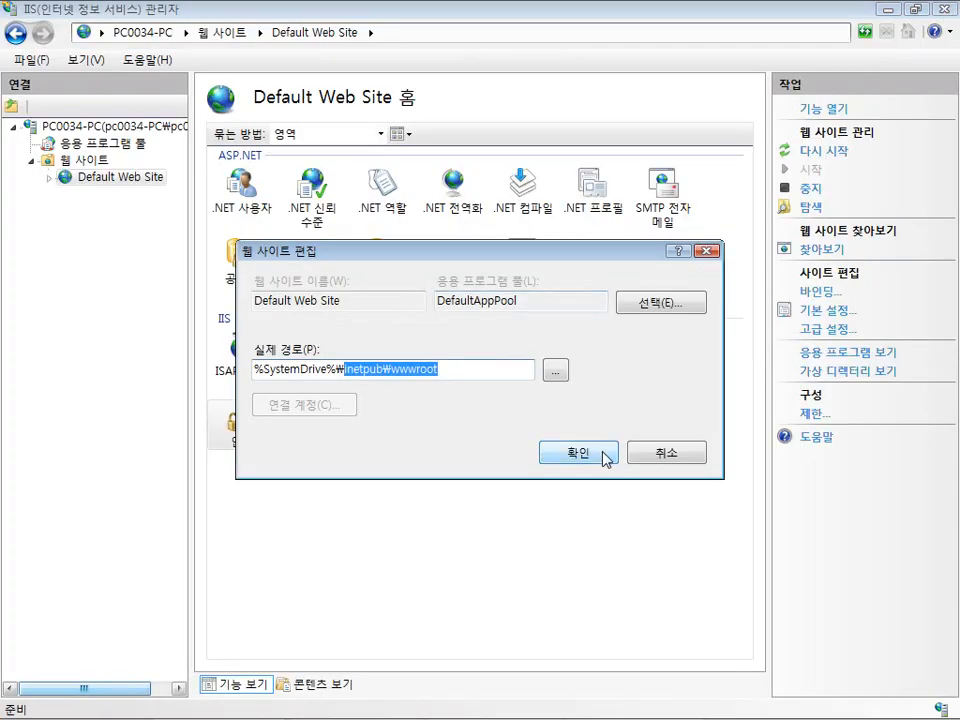
click(606, 452)
- Launch AutoBase 스튜디오 with administrator rights from the AutoBase 10.0.0.2 program group
key(super)
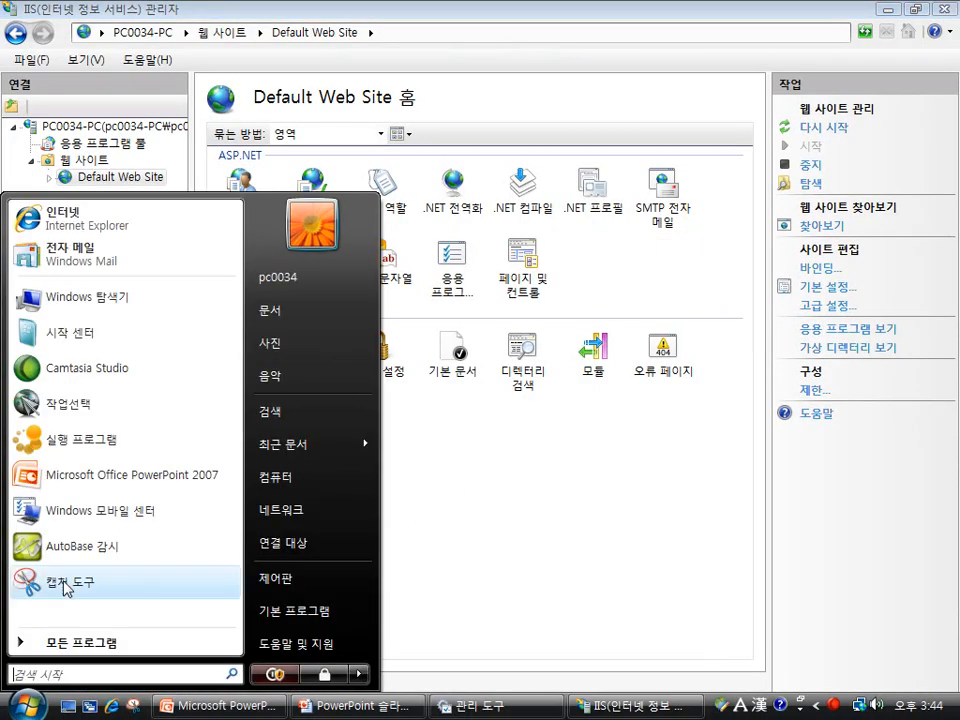
click(82, 650)
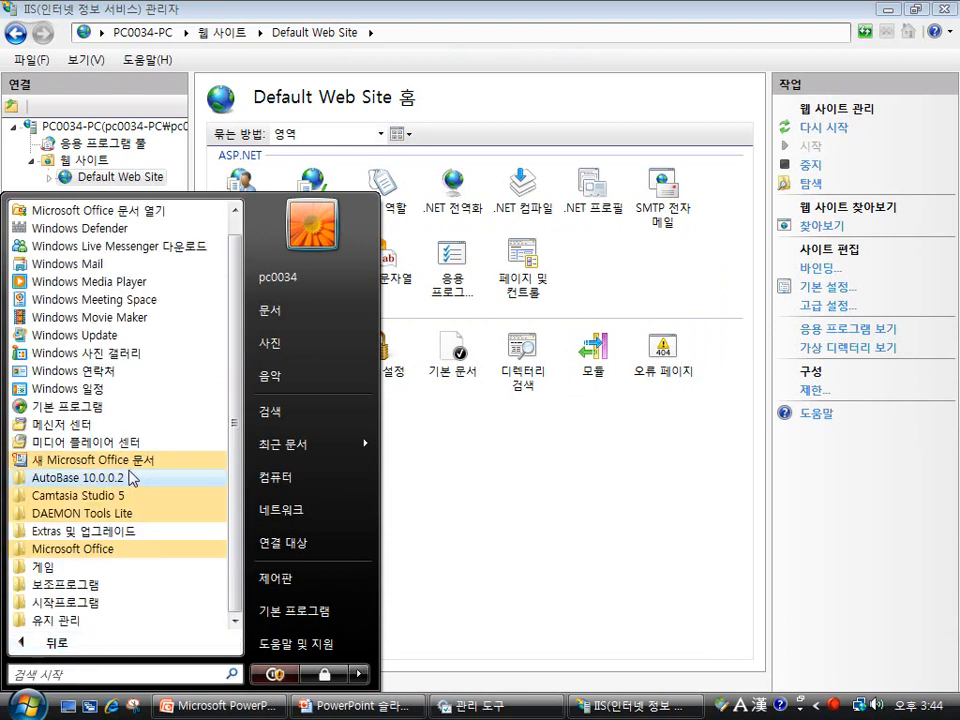
click(135, 536)
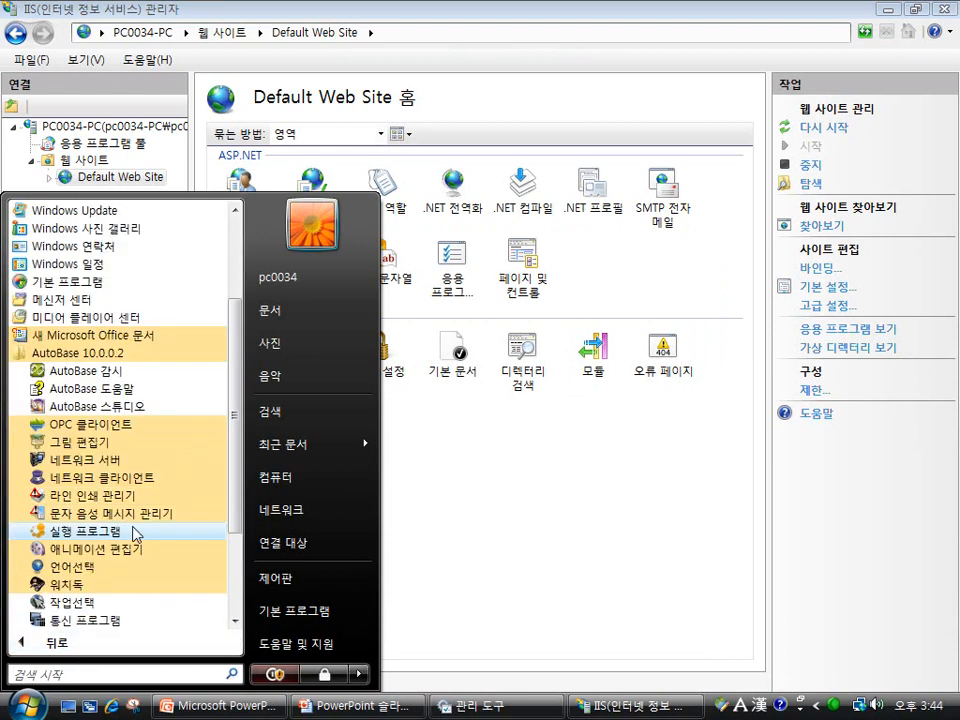
right_click(112, 412)
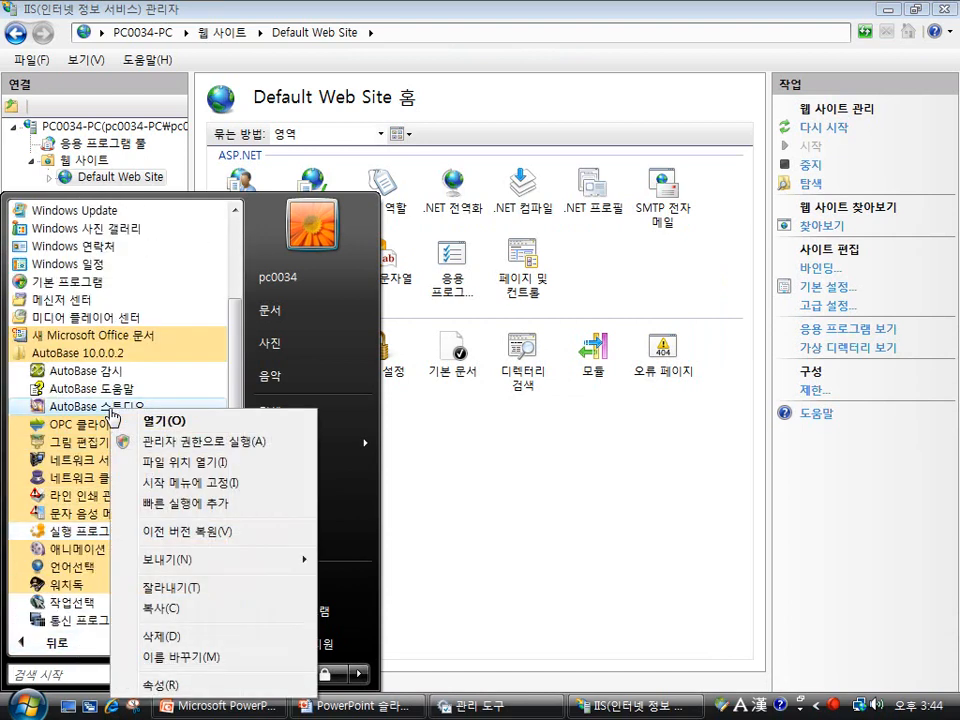
click(184, 442)
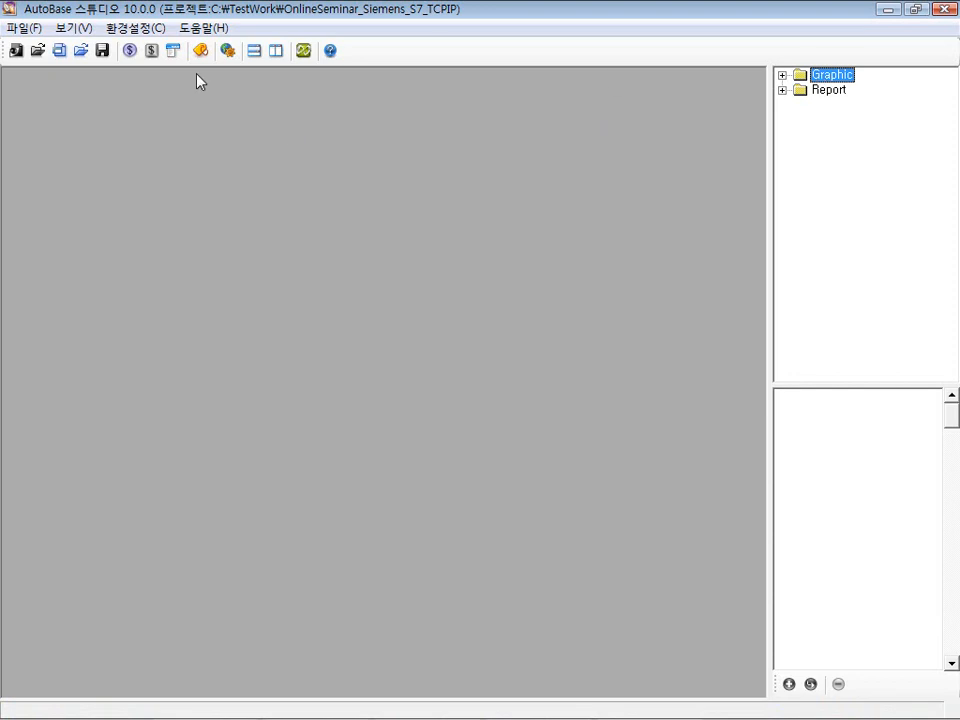
- Copy the 웹서버 프로그램 and 현재 프로젝트 to C:\inetpub\wwwroot, ignoring the _NetCheckH.dll copy error, and accept the 웹서버 설정 dialog
click(145, 28)
mouse_move(253, 157)
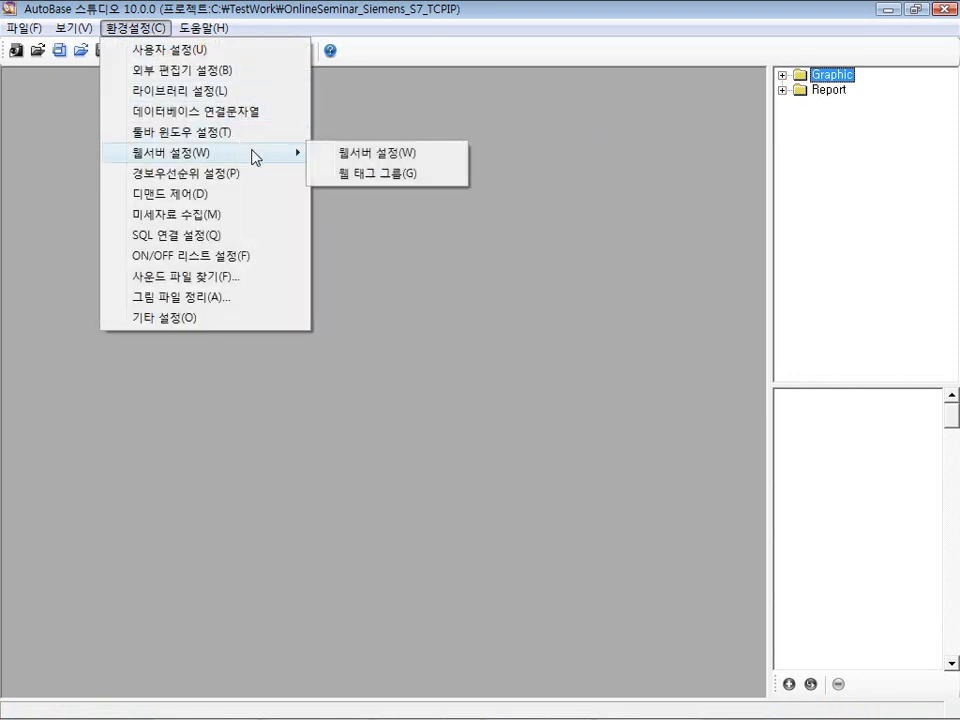
click(400, 156)
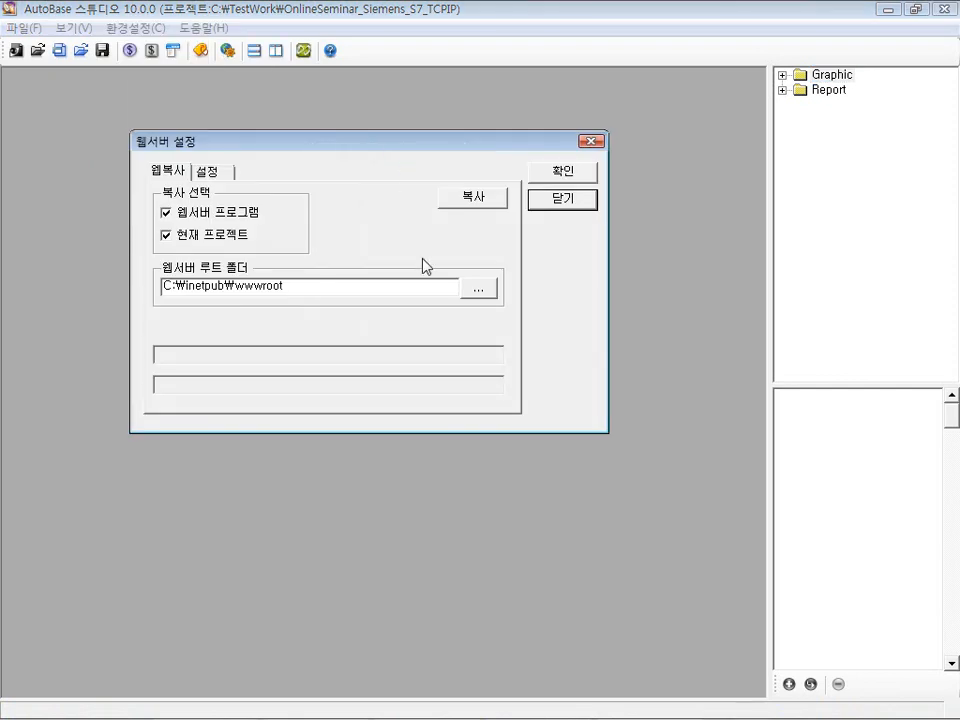
click(472, 197)
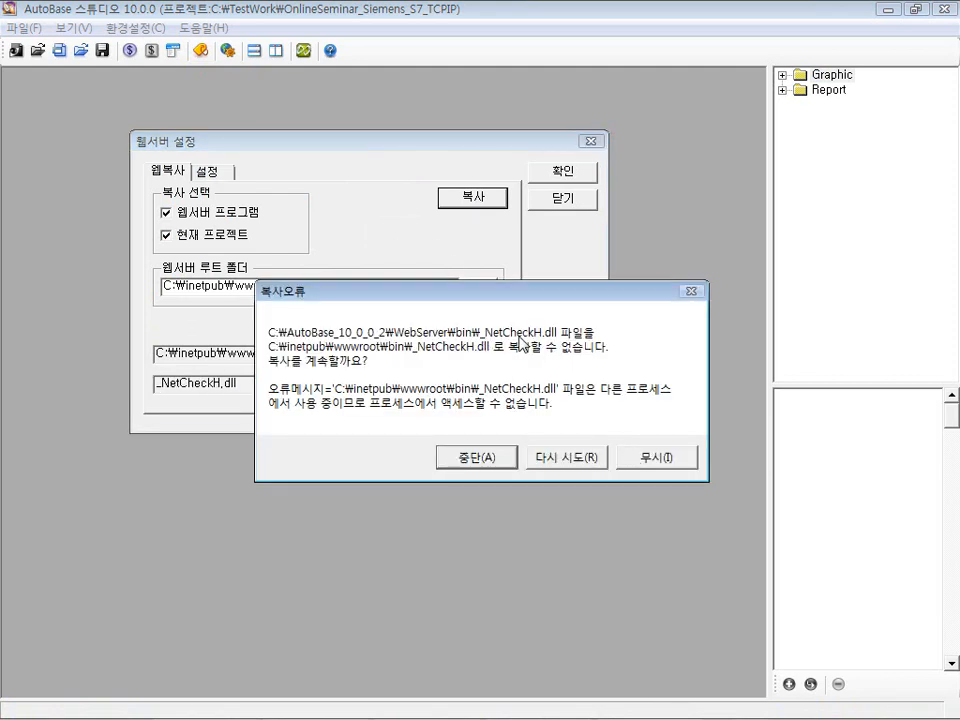
click(652, 462)
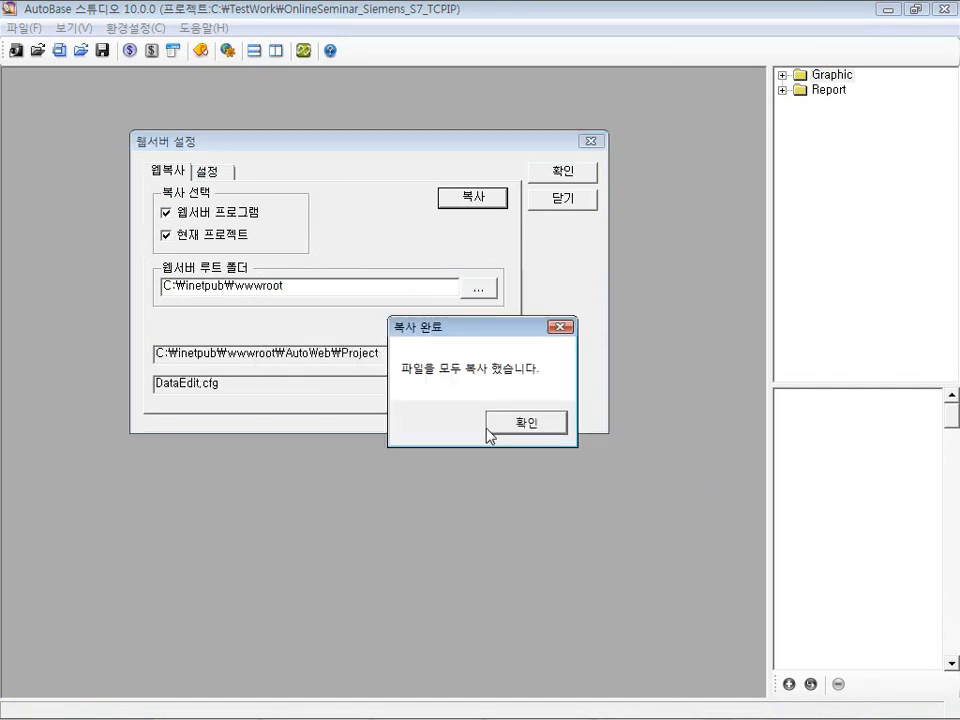
click(510, 424)
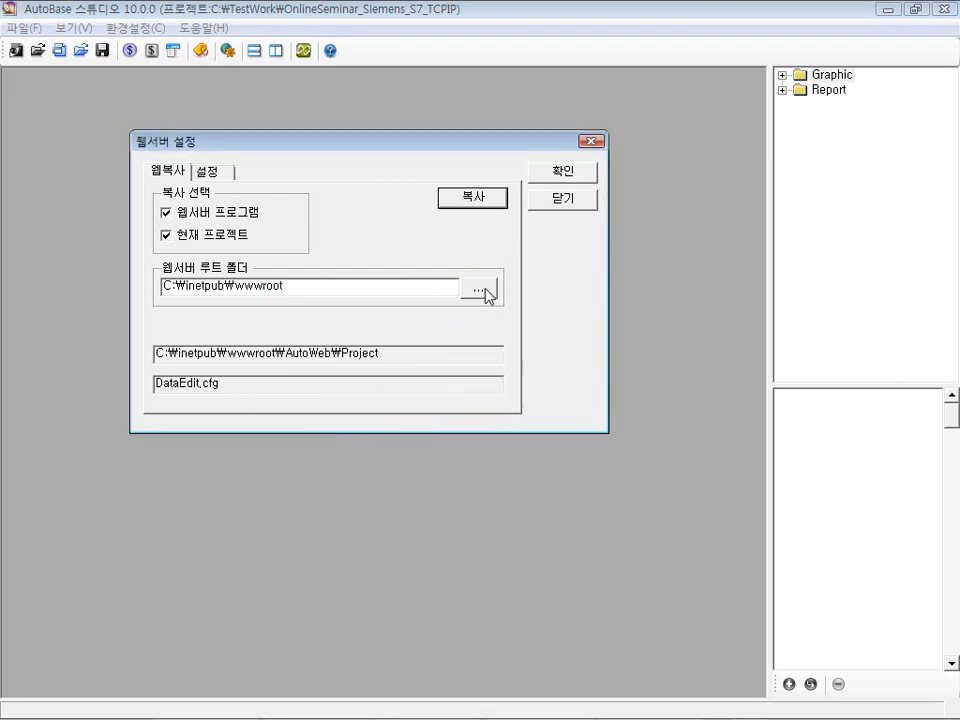
click(553, 180)
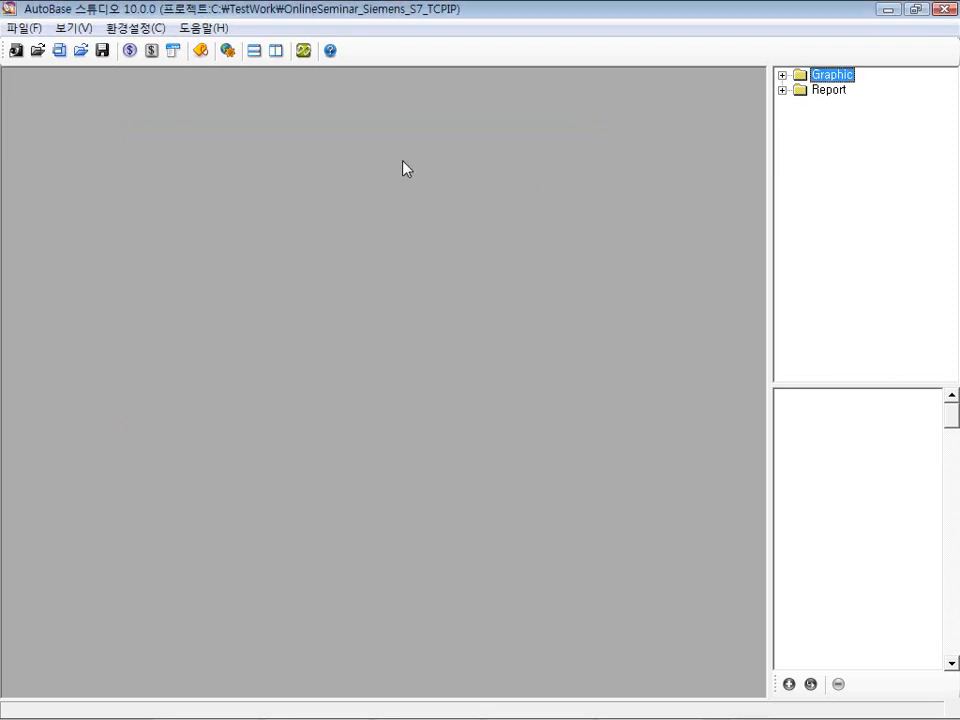
- Start AutoBase 감시 from the studio, open its StartUp.modx graphic screen and start the 통신프로그램
click(304, 51)
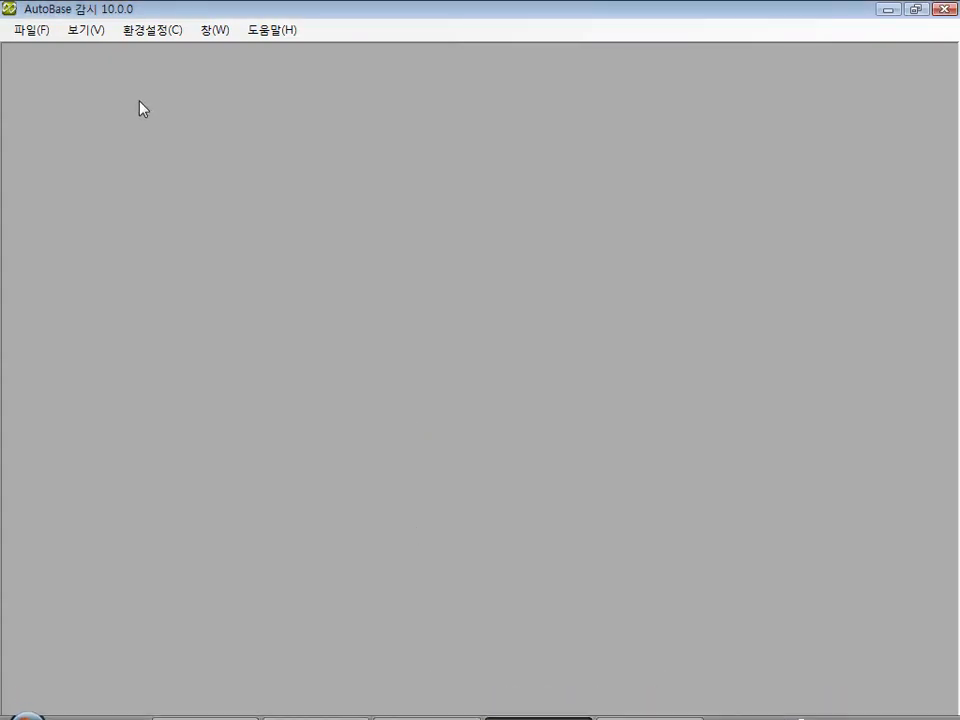
click(85, 30)
click(104, 52)
click(100, 30)
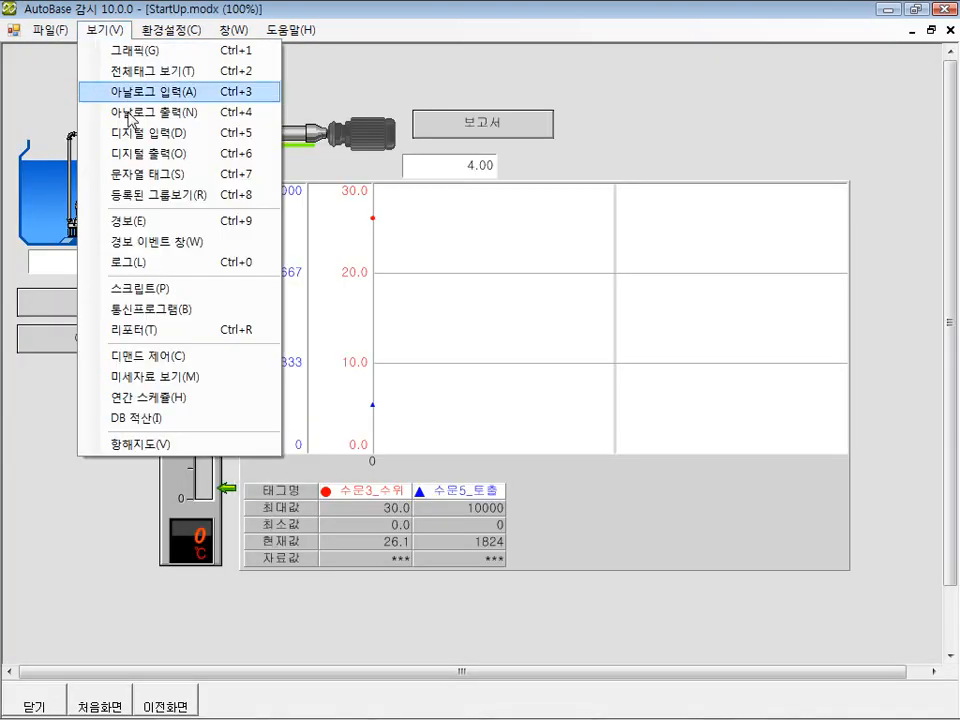
click(191, 314)
click(107, 34)
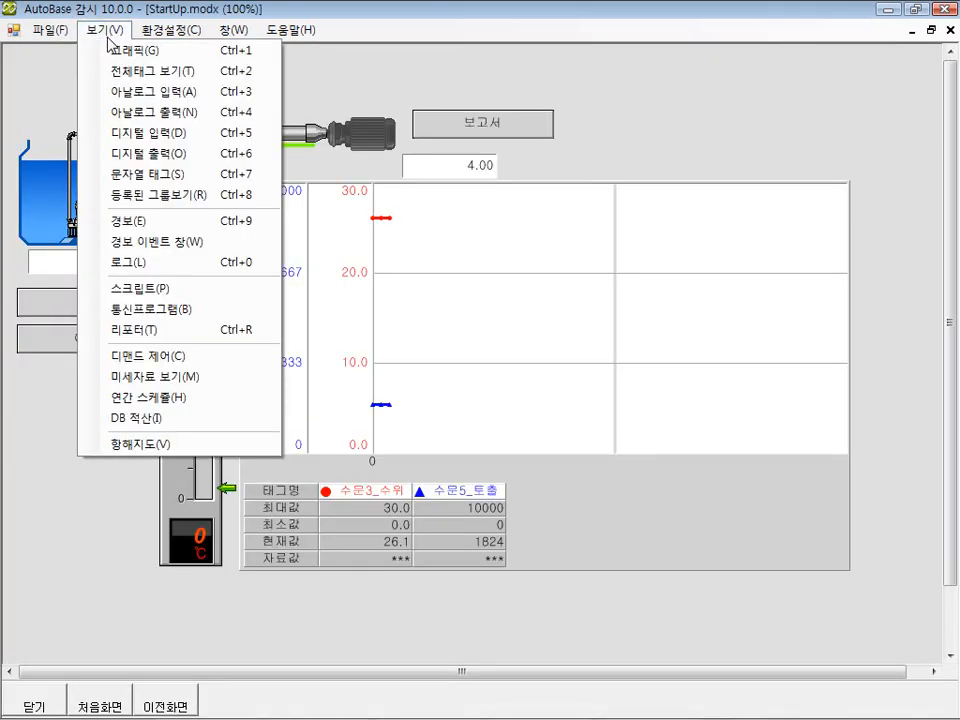
click(183, 617)
- Launch AutoBase's 실행 프로그램, open its 공유 서버 상태 view maximized inside the window, and minimize the program
click(30, 704)
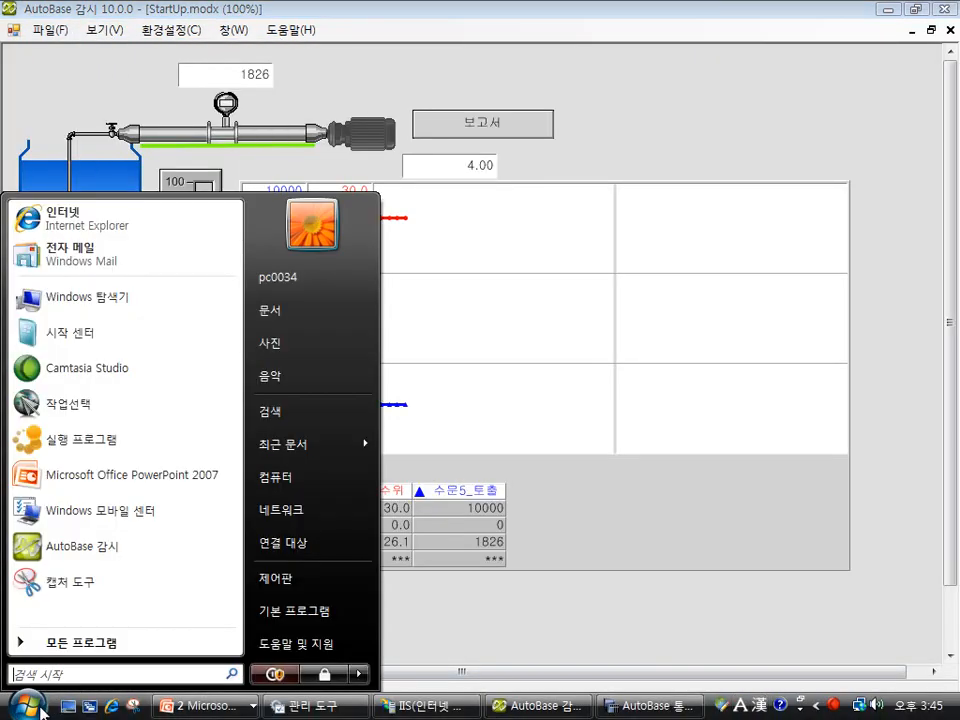
click(99, 640)
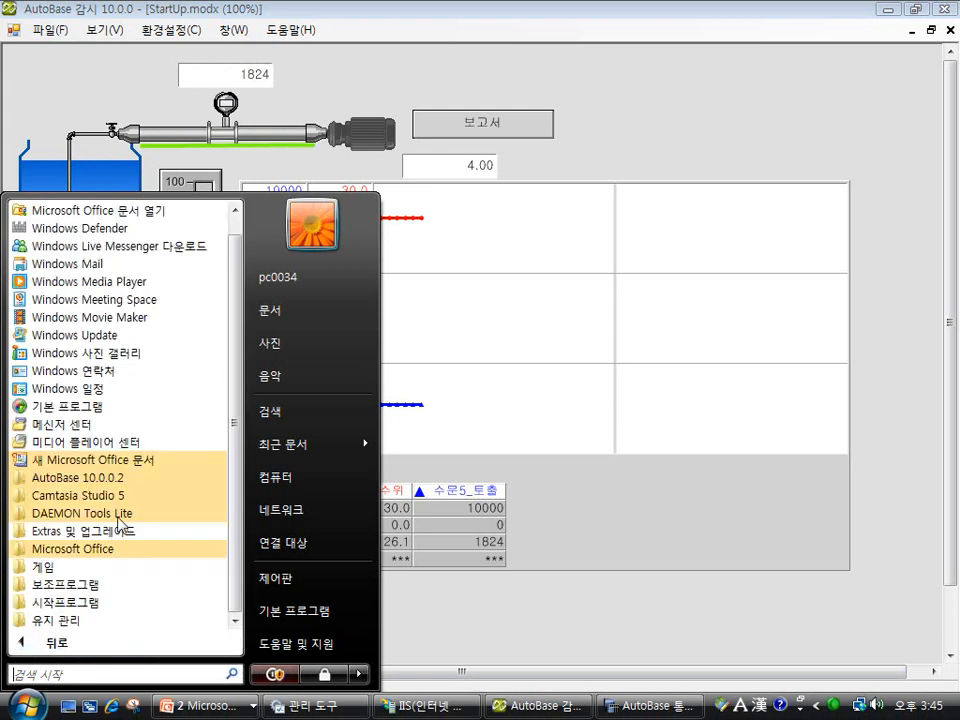
click(105, 480)
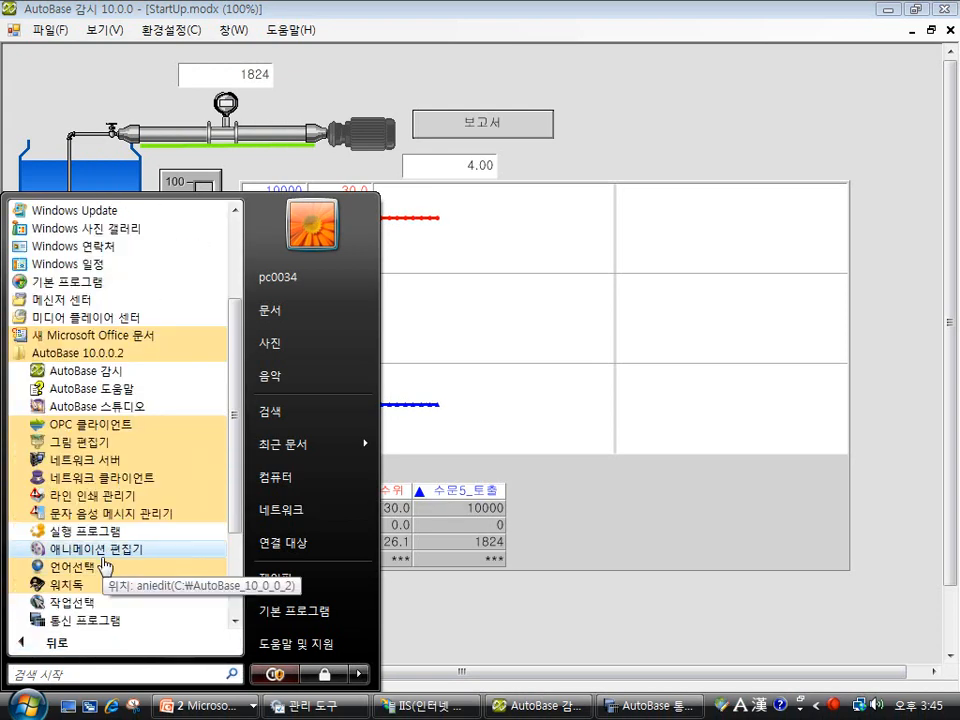
click(107, 534)
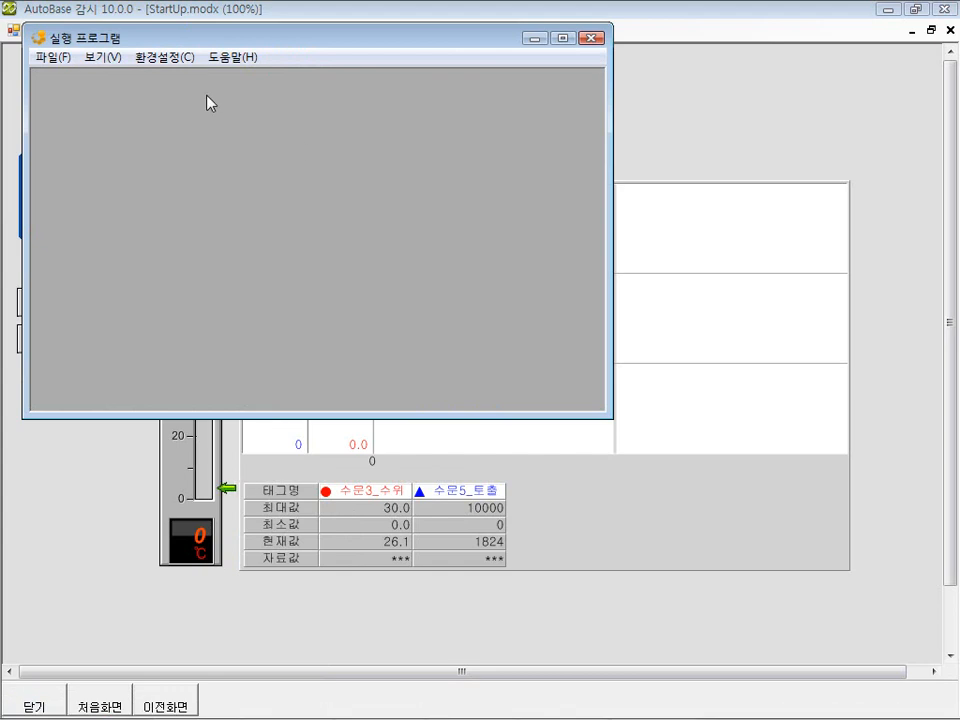
click(102, 57)
click(118, 107)
double_click(184, 92)
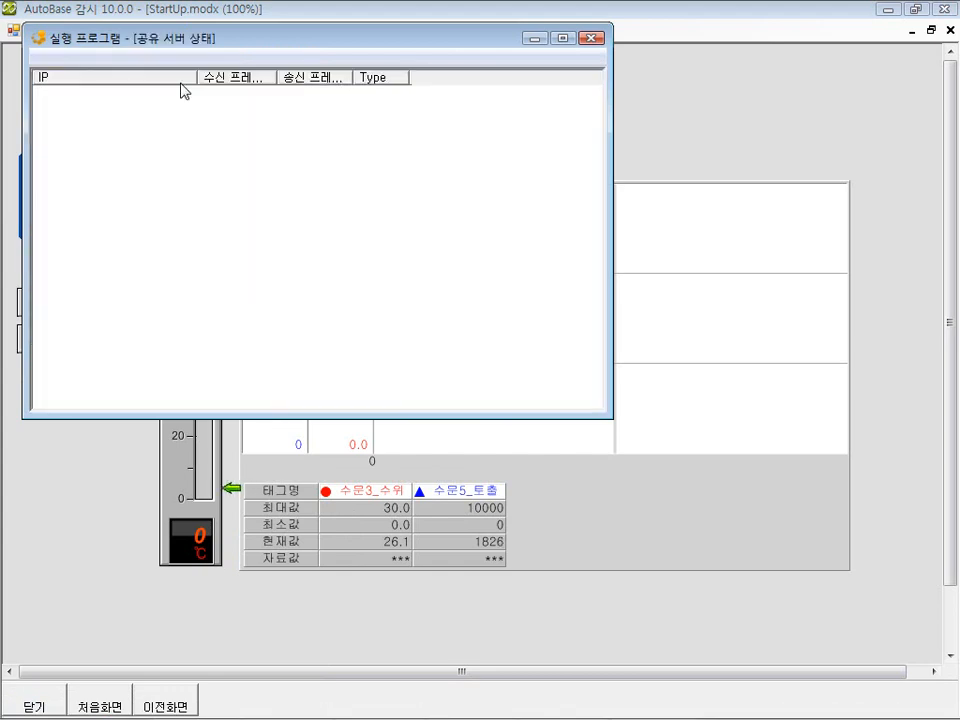
drag(456, 39, 611, 171)
click(695, 170)
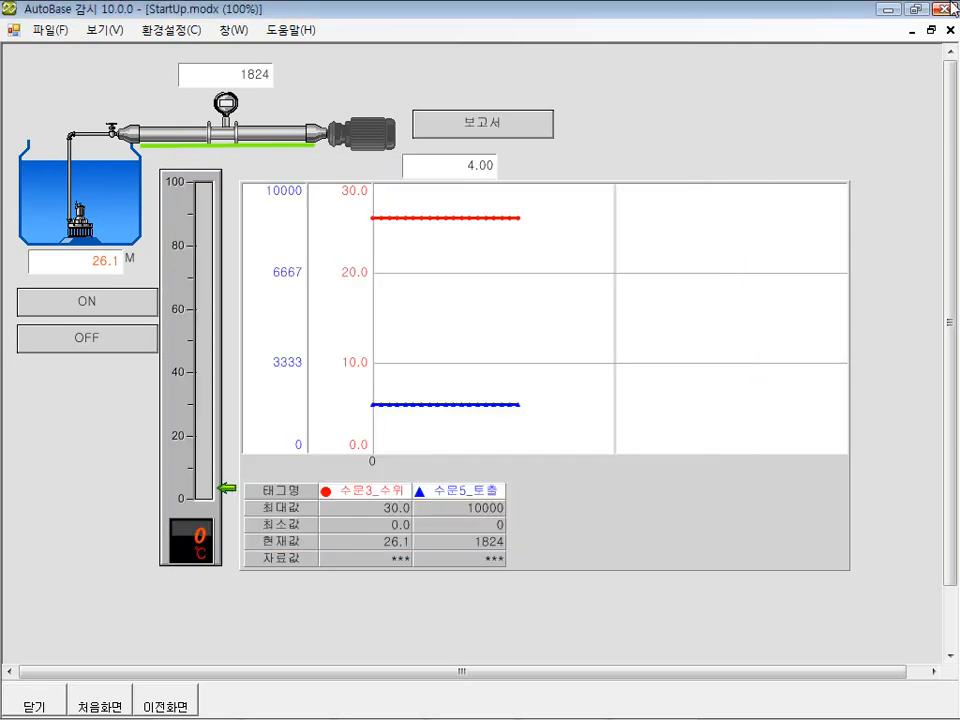
- Minimize AutoBase 감시, open the Default Web Site's 응용 프로그램 설정 in IIS Manager and inspect the DataFolderBasic entry
click(886, 9)
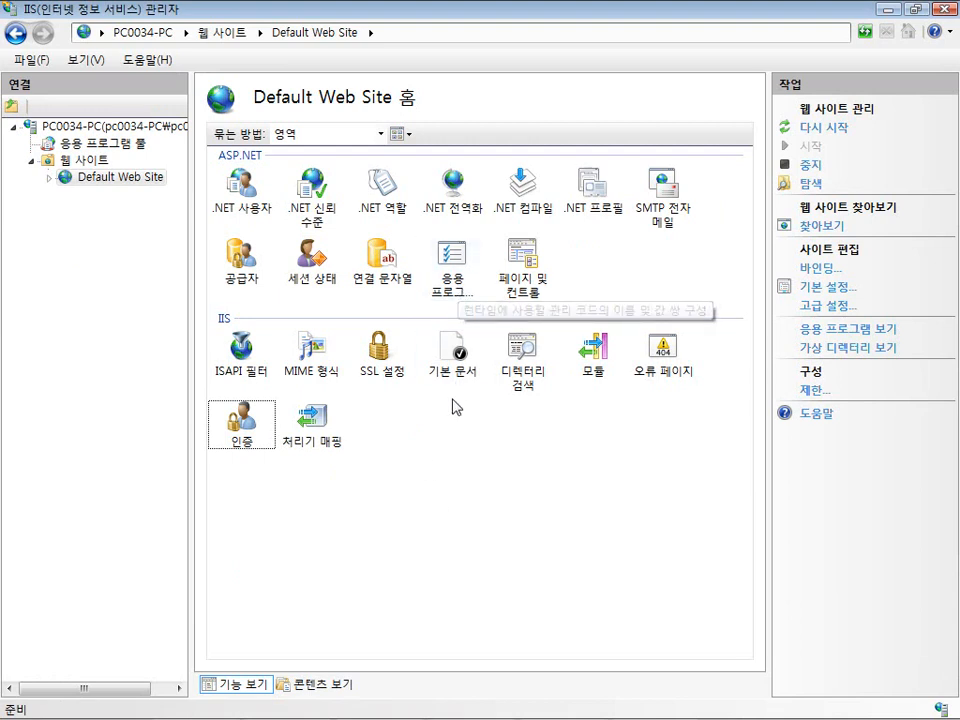
click(454, 297)
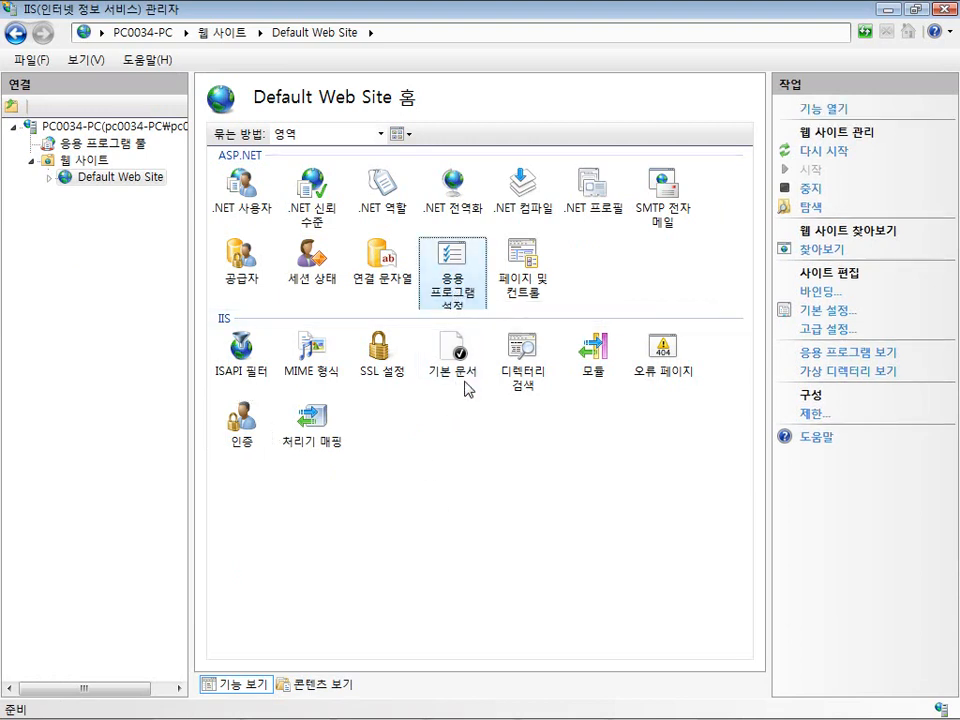
double_click(466, 289)
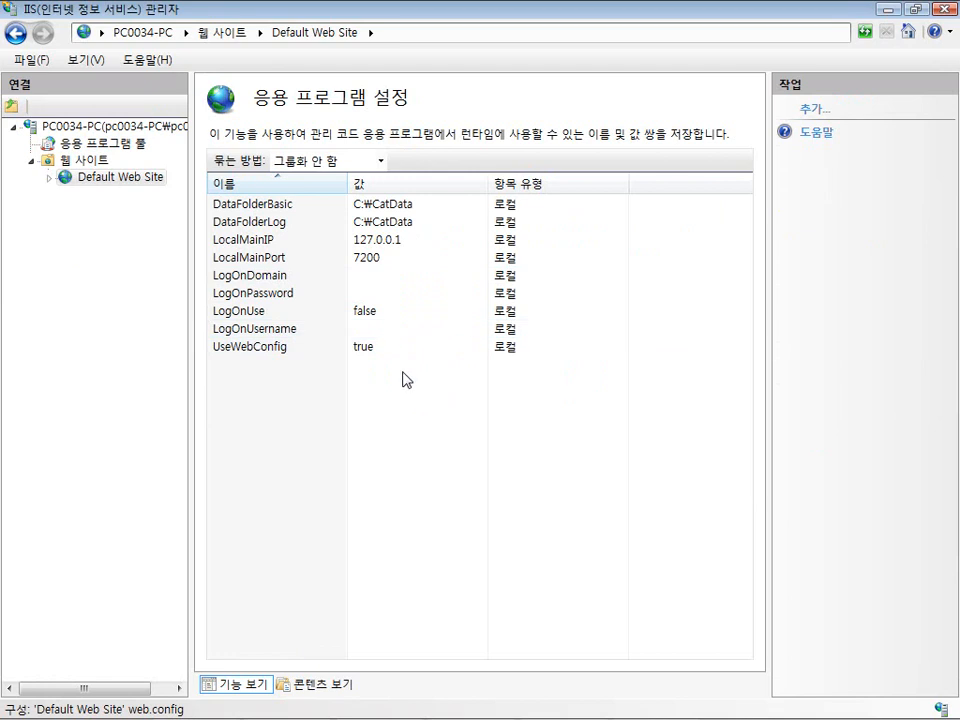
double_click(390, 210)
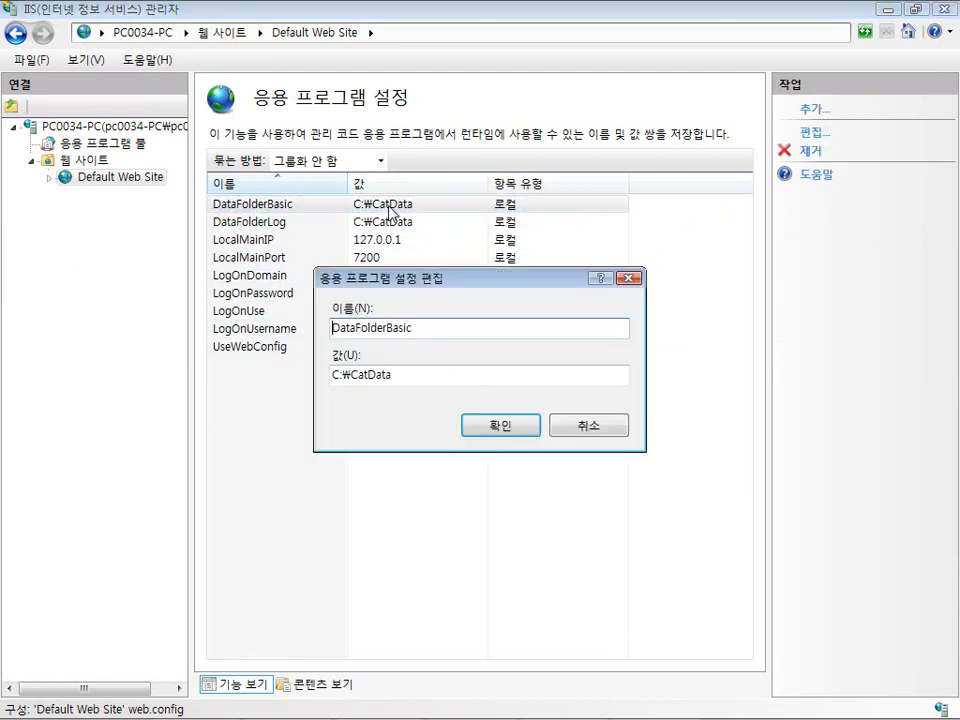
click(587, 428)
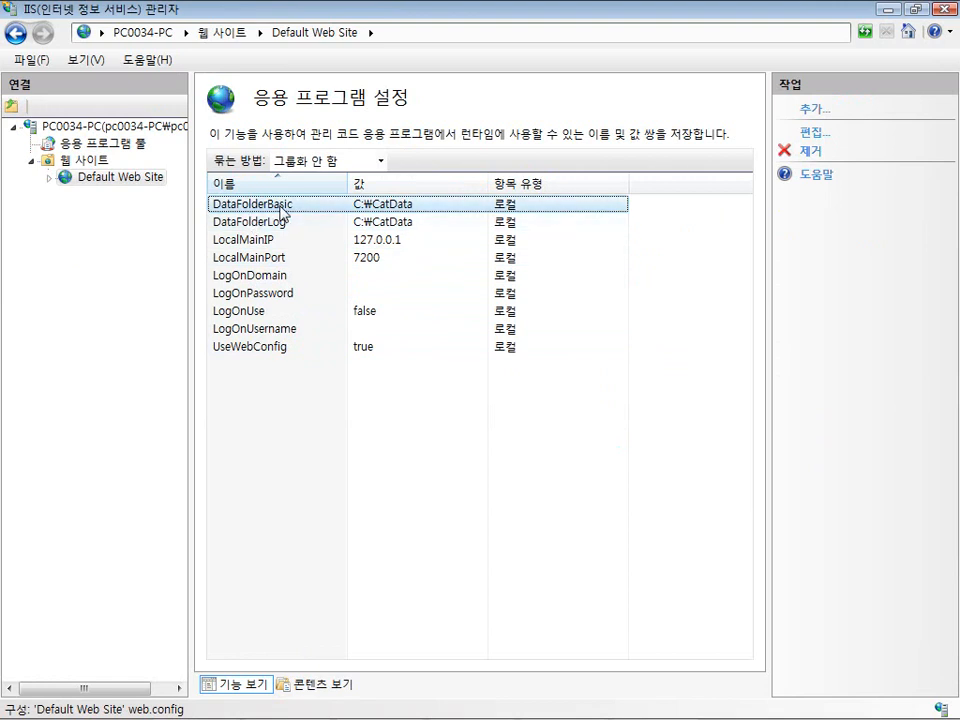
- Examine the LocalMainIP and LocalMainPort application settings, leaving the LocalMainIP editor without changes
click(389, 241)
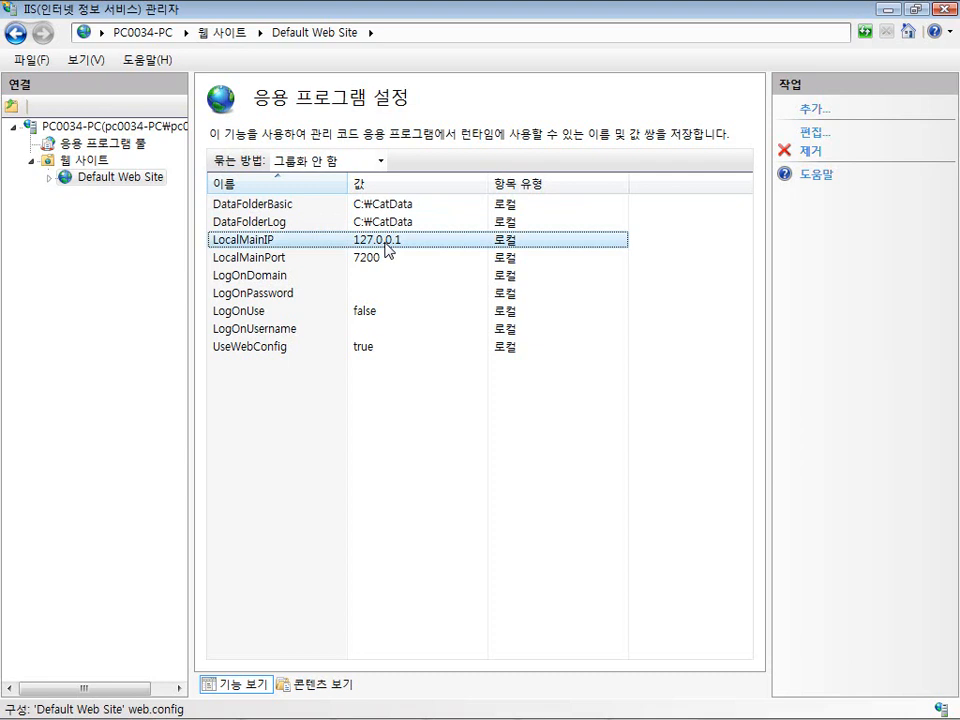
click(386, 257)
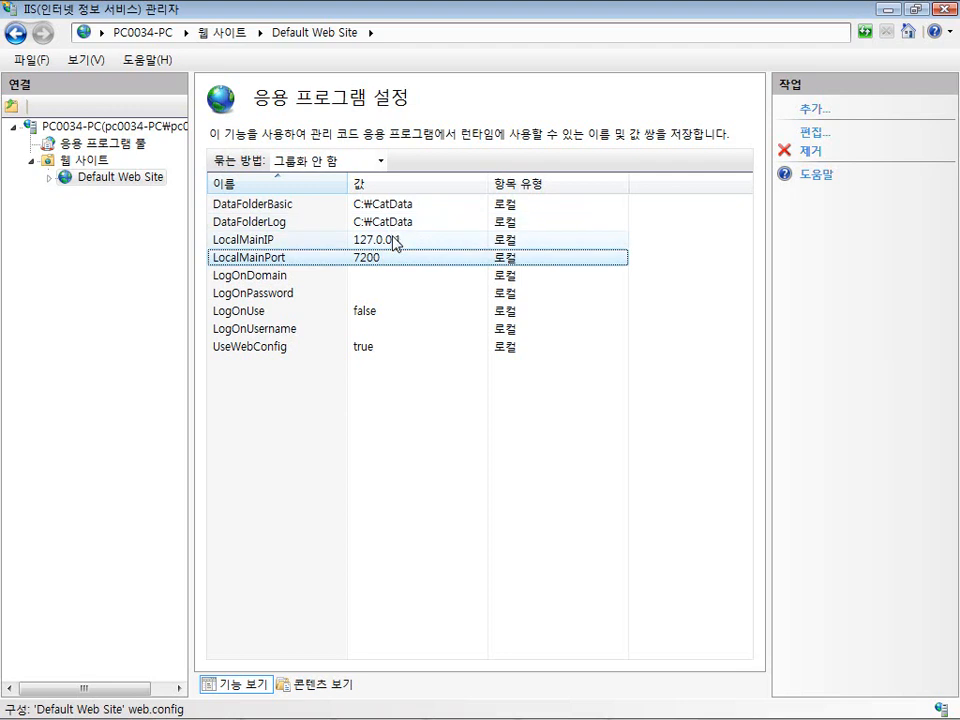
double_click(394, 242)
click(592, 430)
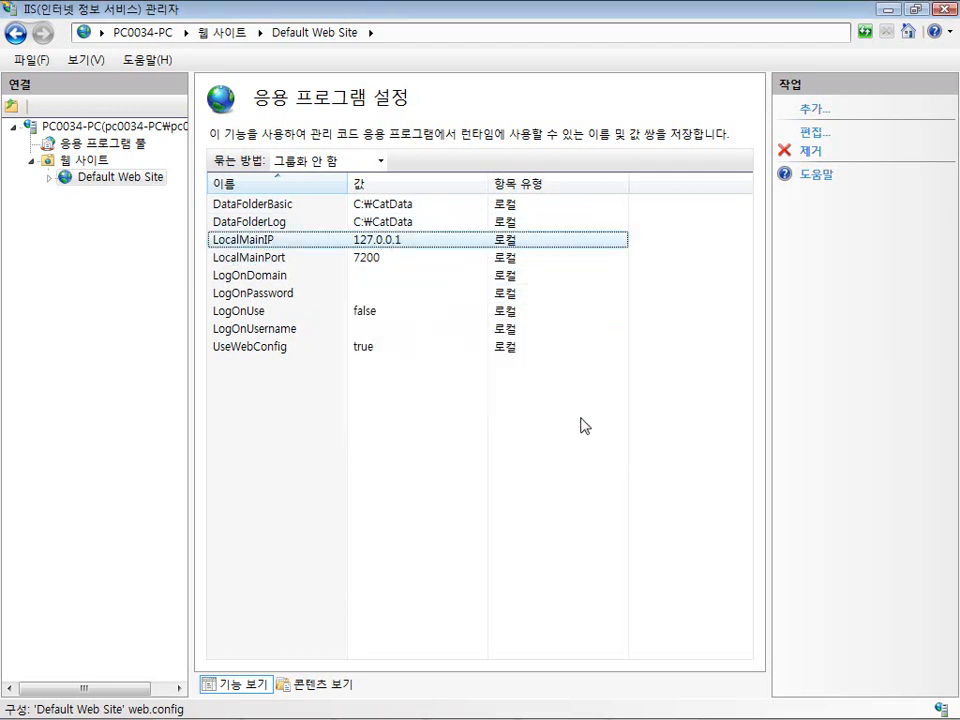
- Review the LogOn and UseWebConfig application settings, cancel editing UseWebConfig and return to the Default Web Site home
click(395, 260)
click(378, 277)
click(381, 310)
click(386, 330)
click(388, 350)
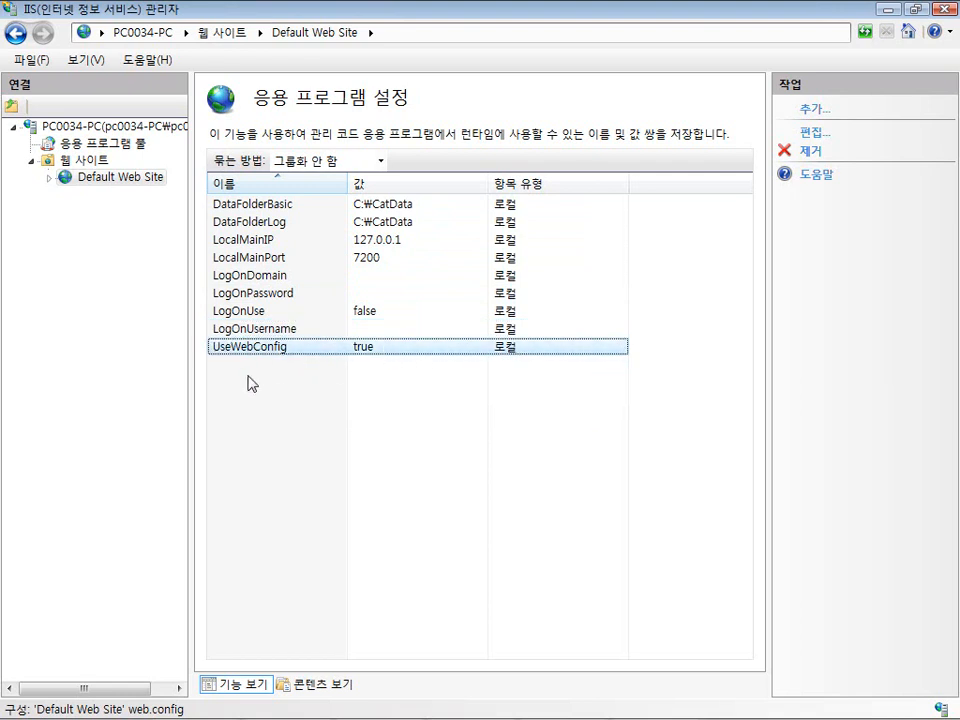
double_click(390, 354)
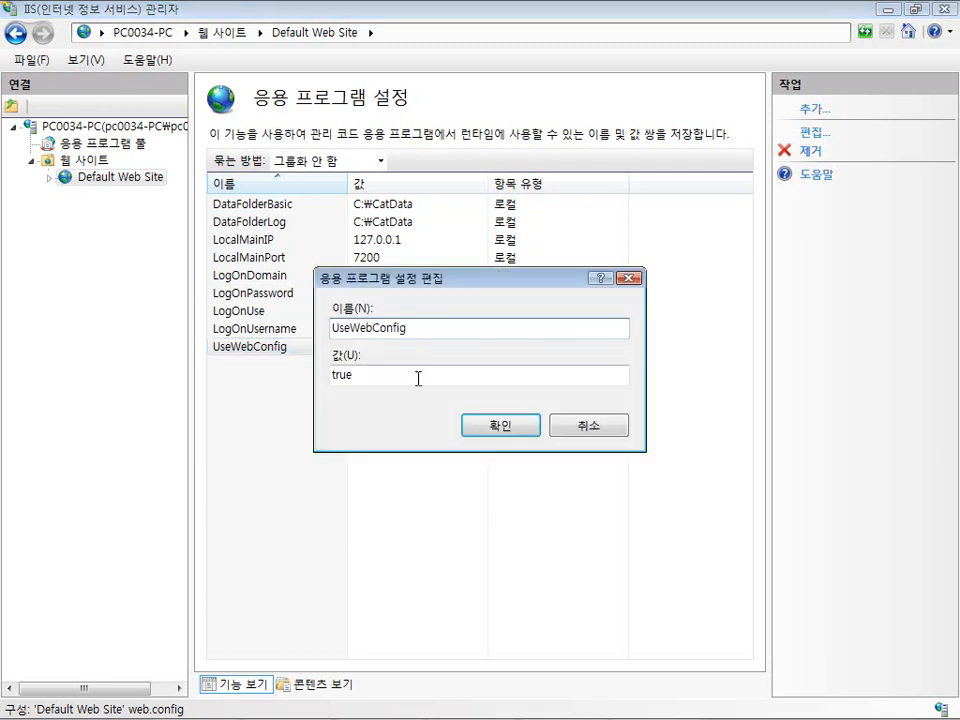
click(604, 428)
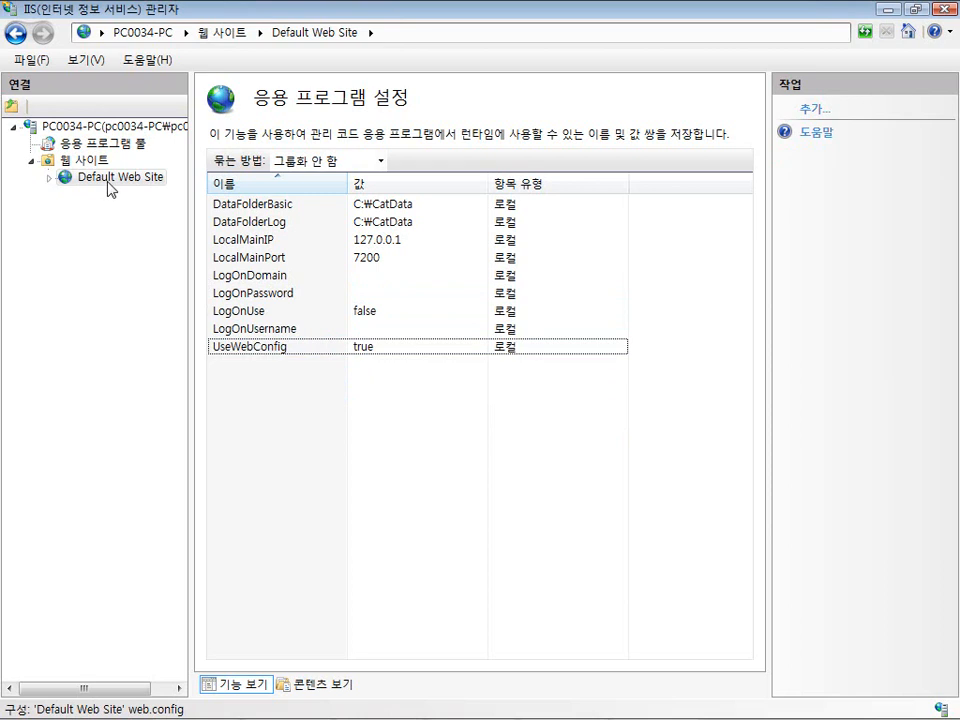
click(110, 177)
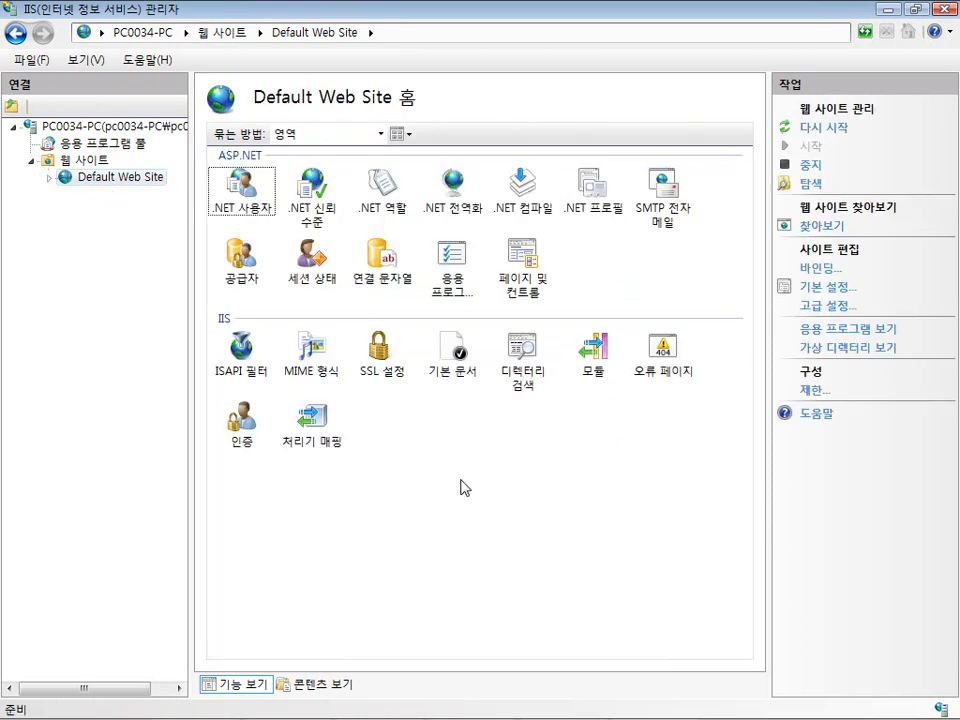
- Switch to AutoBase 감시 to check the running StartUp.modx screen, and minimize it again
mouse_move(553, 714)
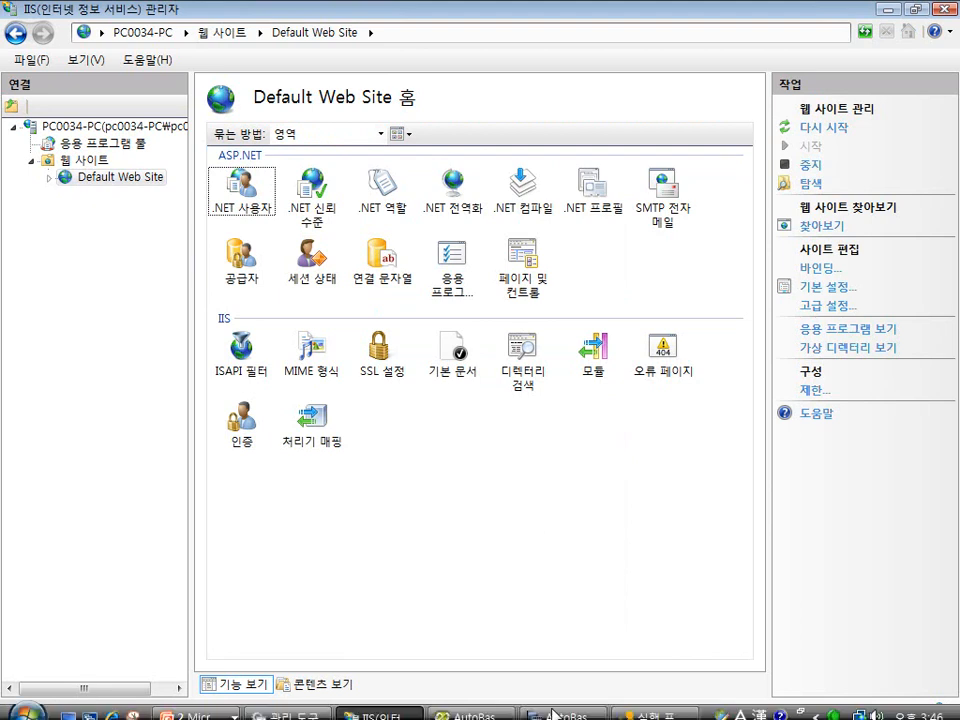
click(452, 705)
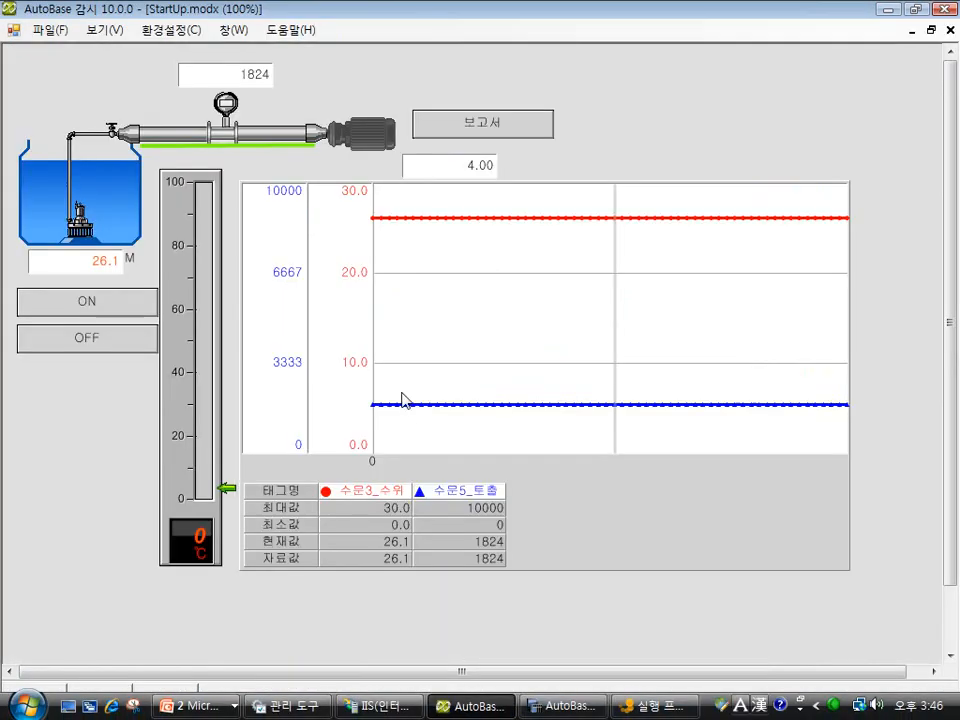
click(887, 9)
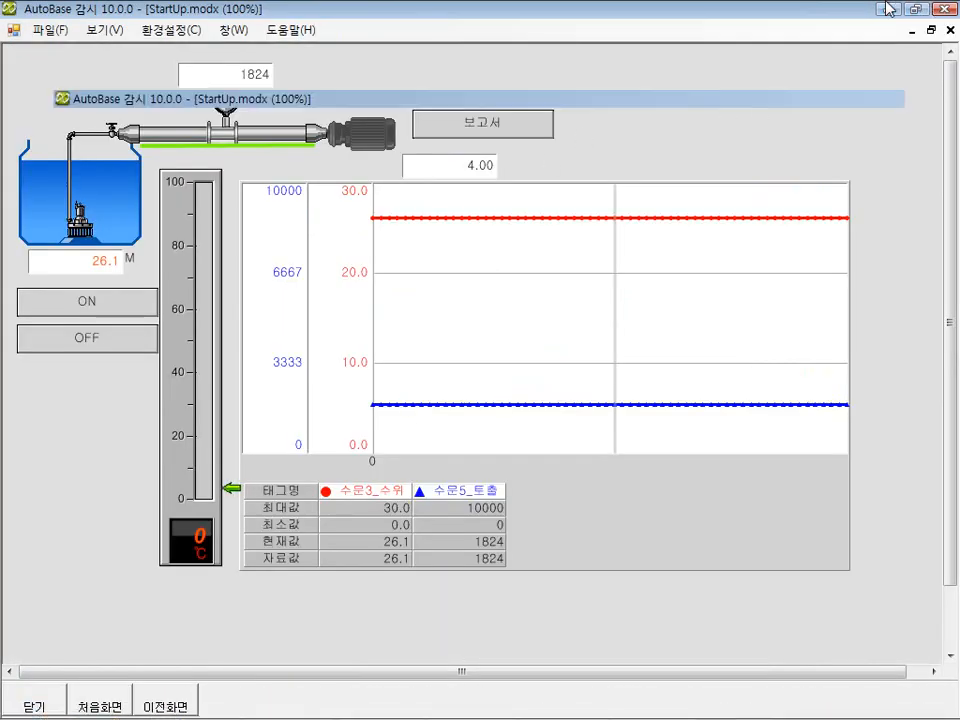
- Switch to the PowerPoint slide show and advance to the 오토베이스 웹 클라이언트 설정 slide
click(195, 706)
click(240, 648)
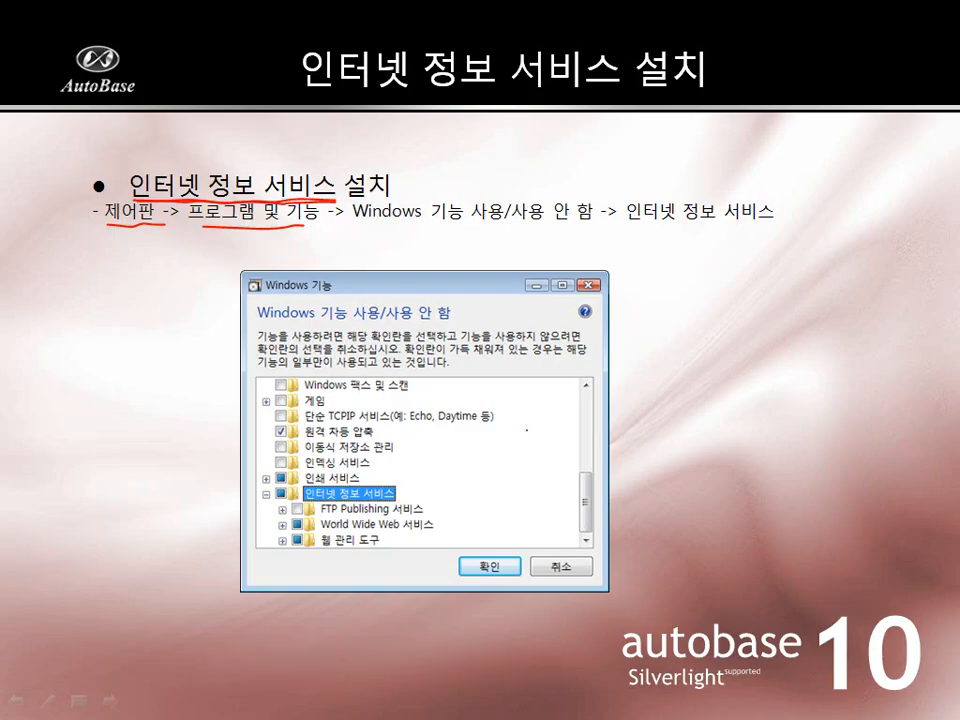
key(Right)
key(Right)
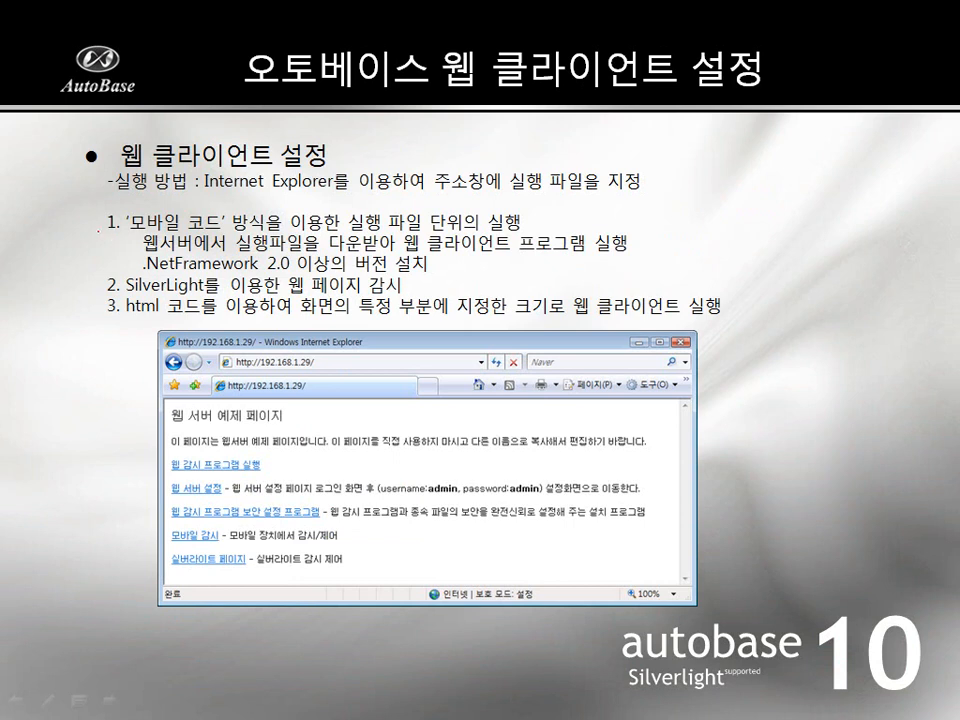
- Annotate the web client slide in red ink, boxing 모바일 코드, underlining the .NetFramework 2.0, SilverLight and html code phrases, and linking items 1 and 2
mouse_move(108, 236)
mouse_down()
mouse_move(236, 237)
mouse_move(238, 206)
mouse_move(147, 205)
mouse_move(118, 236)
mouse_move(255, 275)
mouse_move(425, 268)
mouse_up()
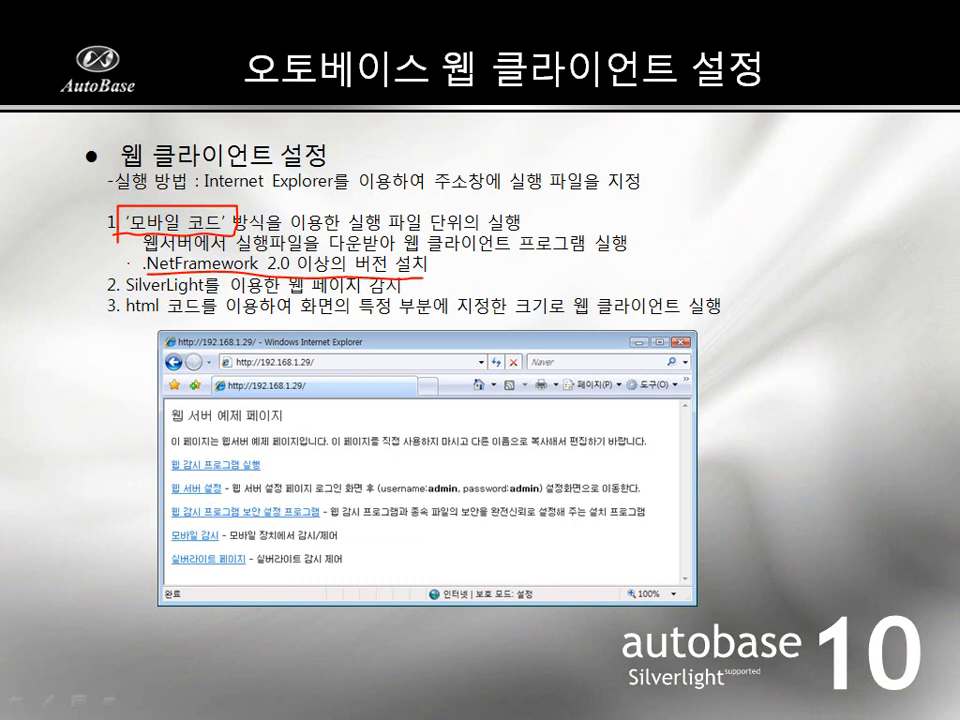
drag(129, 264, 131, 264)
drag(125, 298, 396, 293)
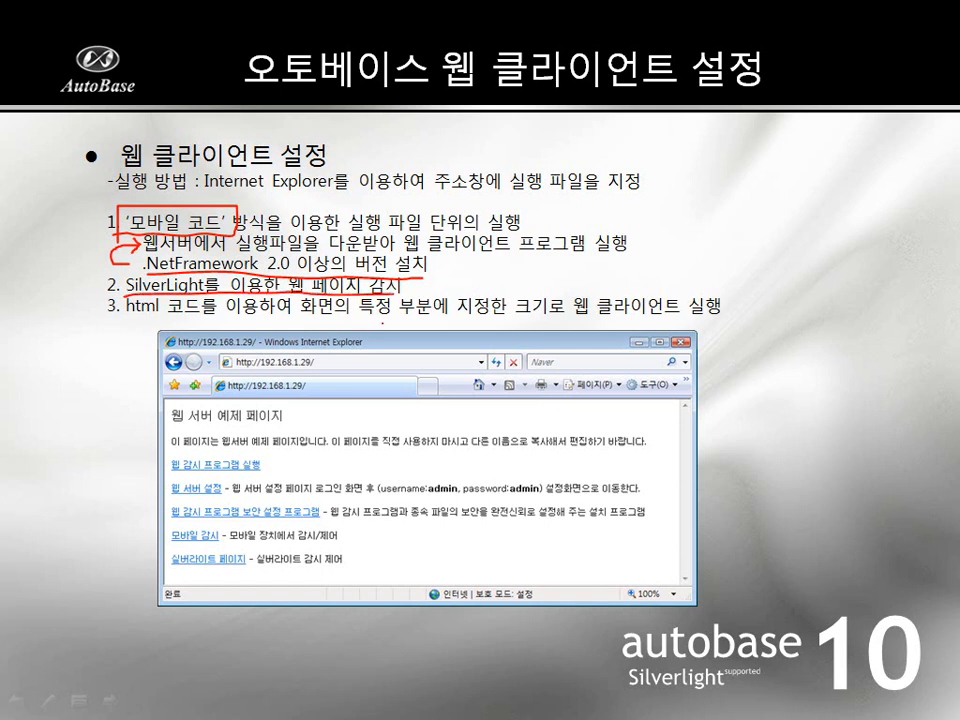
drag(126, 320, 181, 318)
drag(569, 320, 720, 314)
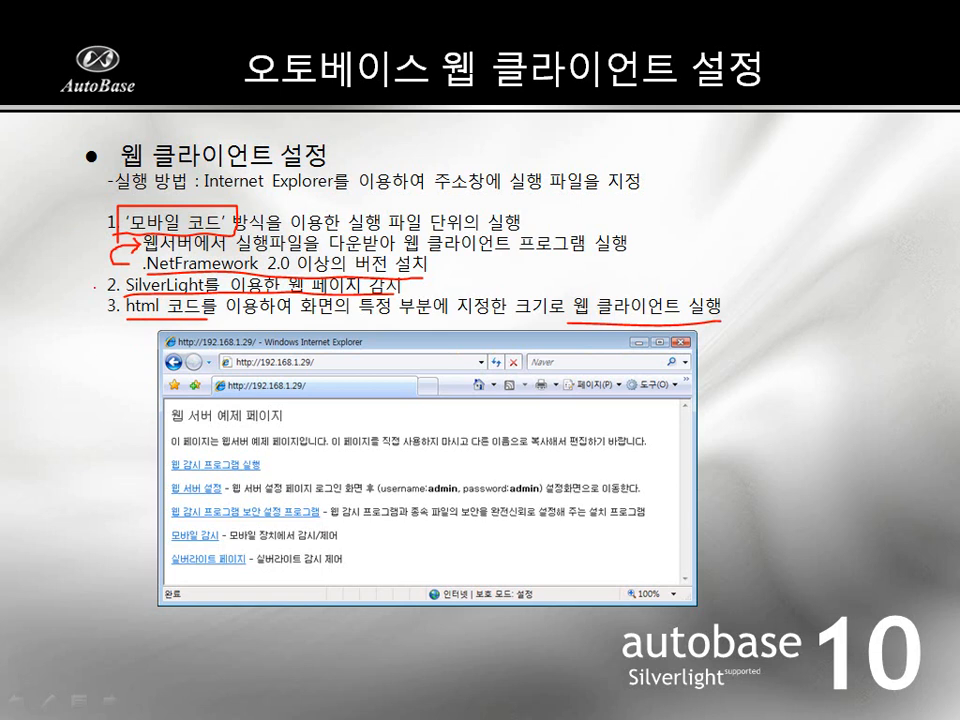
mouse_move(95, 289)
mouse_down()
mouse_move(69, 245)
mouse_move(96, 223)
mouse_up()
- Glance at the 요약 summary slide, return to the web client slide, and switch from the slide show to the desktop
key(Page_Down)
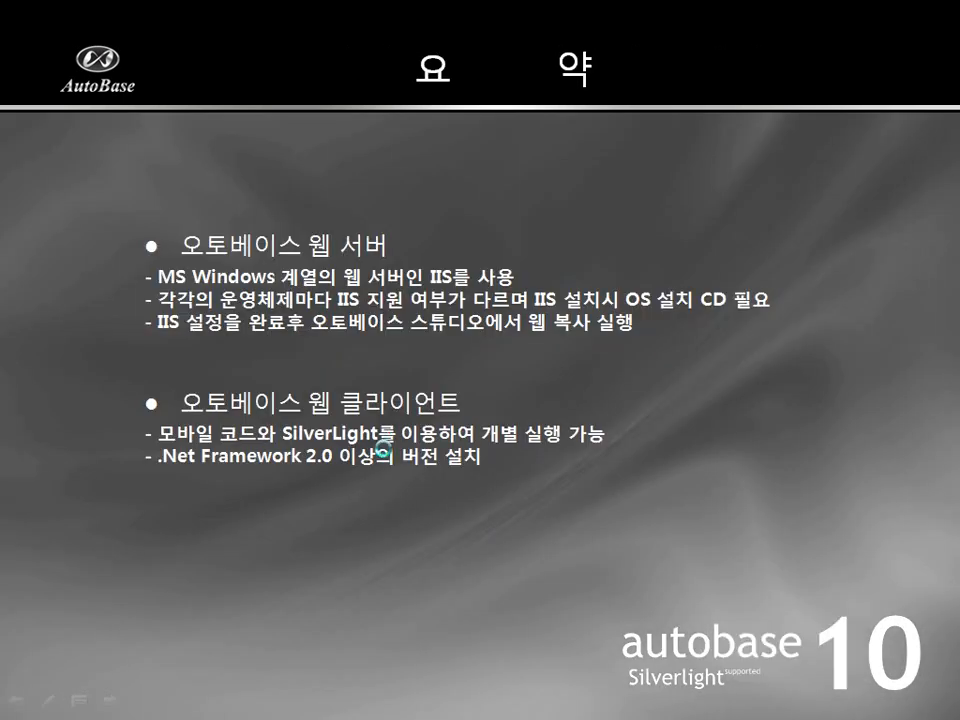
key(Page_Up)
key(alt+Tab)
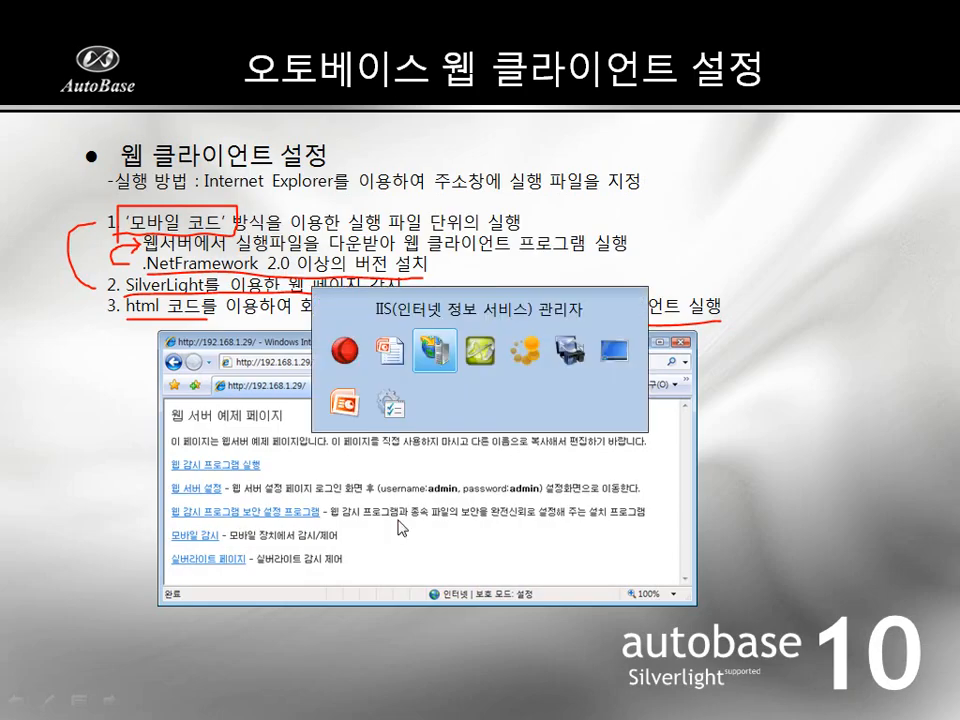
key(alt+Tab)
key(alt+Tab)
key(alt+Tab)
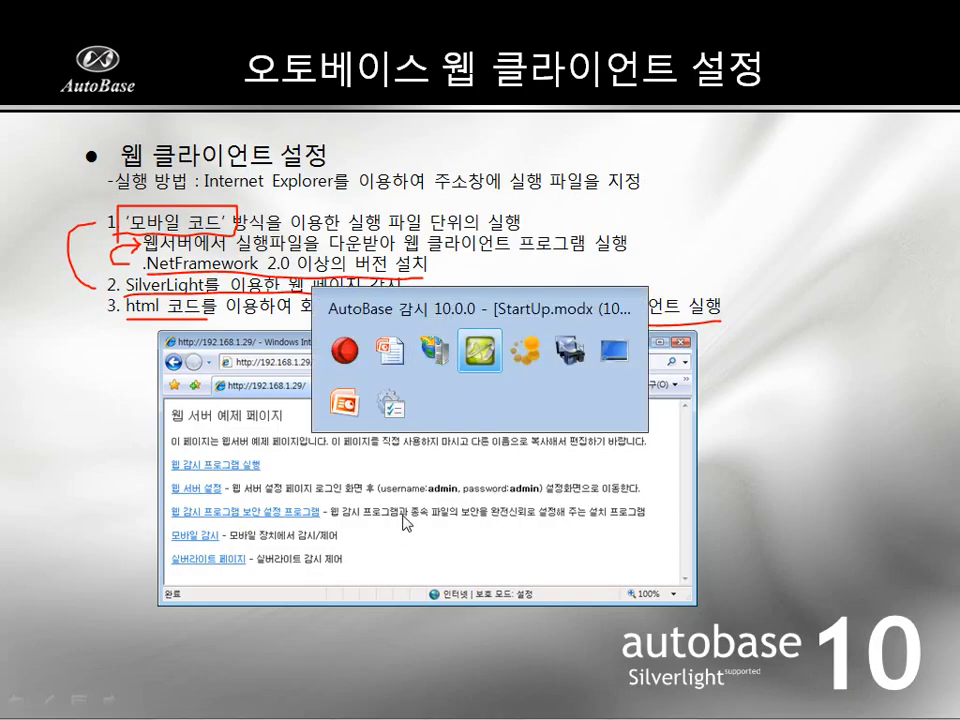
key(alt+Tab)
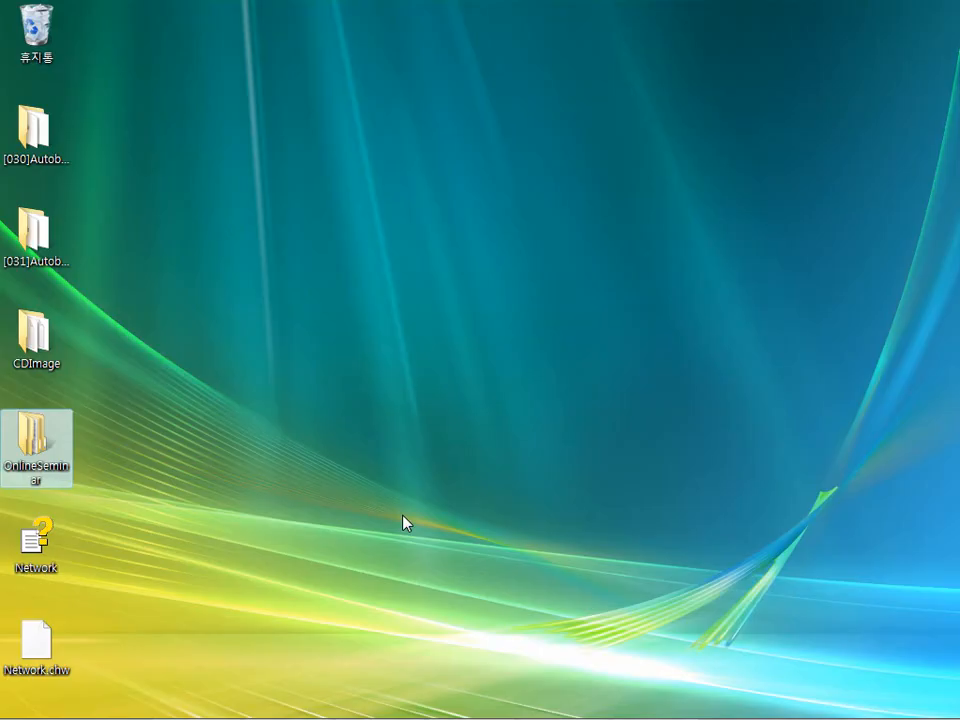
mouse_move(420, 715)
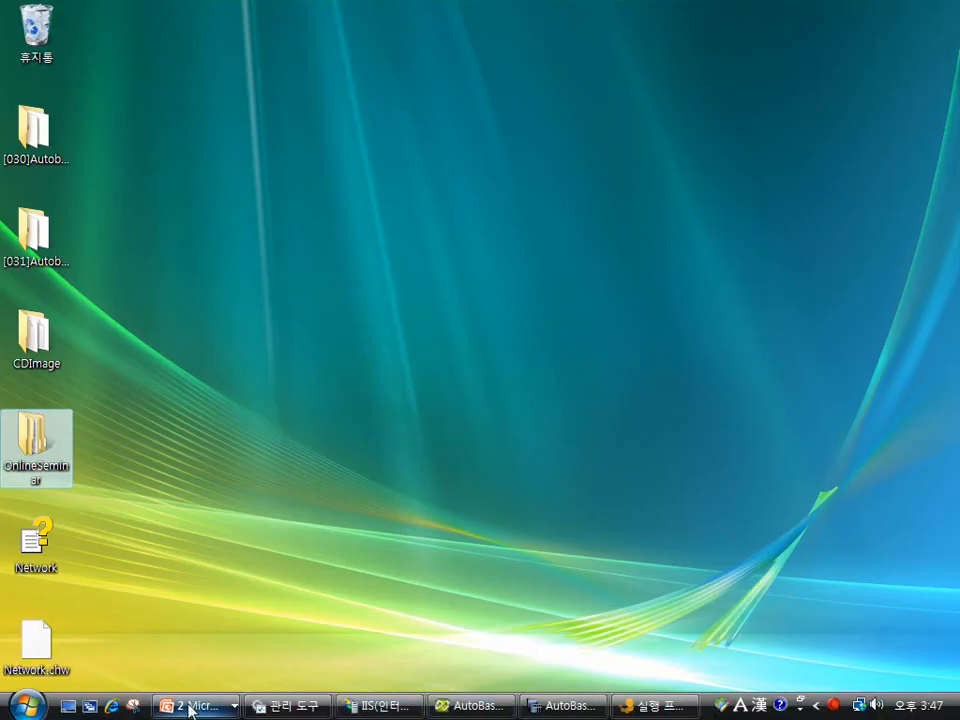
click(27, 704)
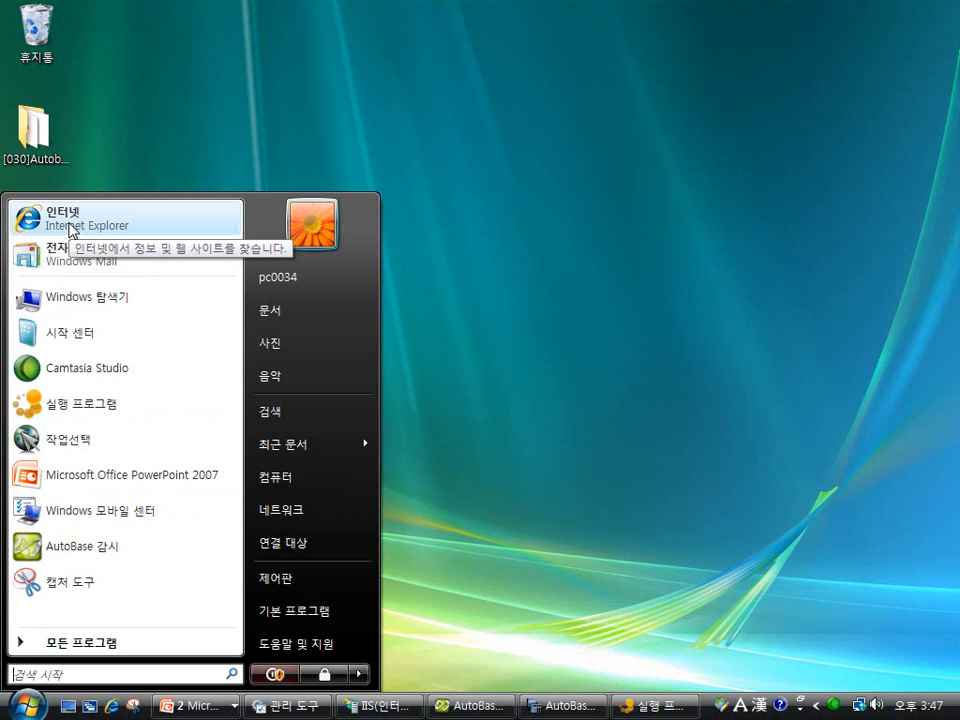
click(70, 228)
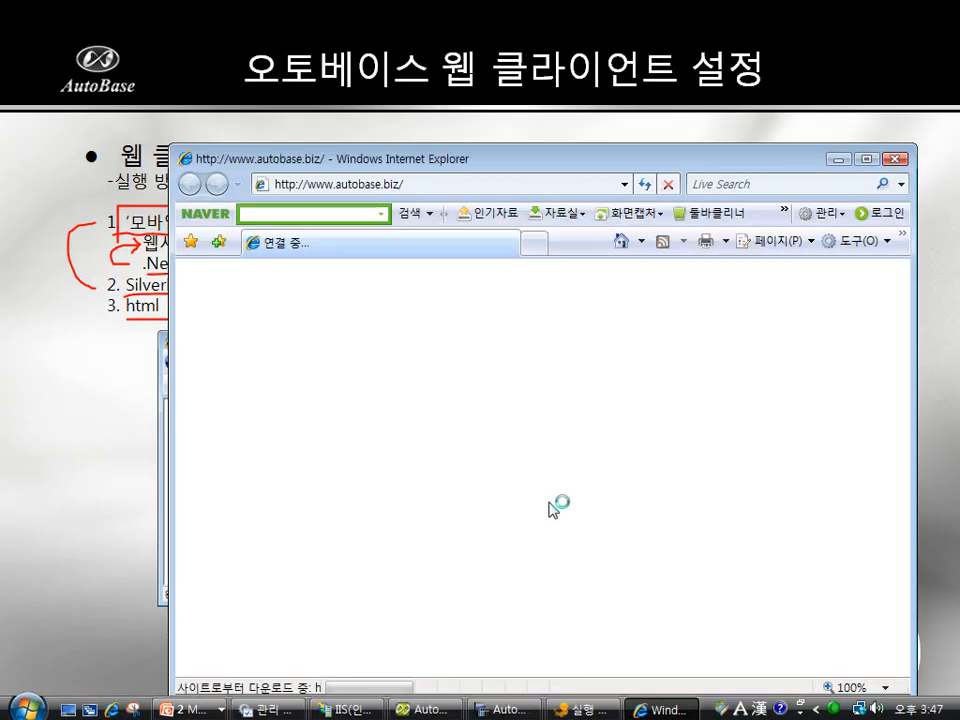
double_click(388, 170)
click(182, 32)
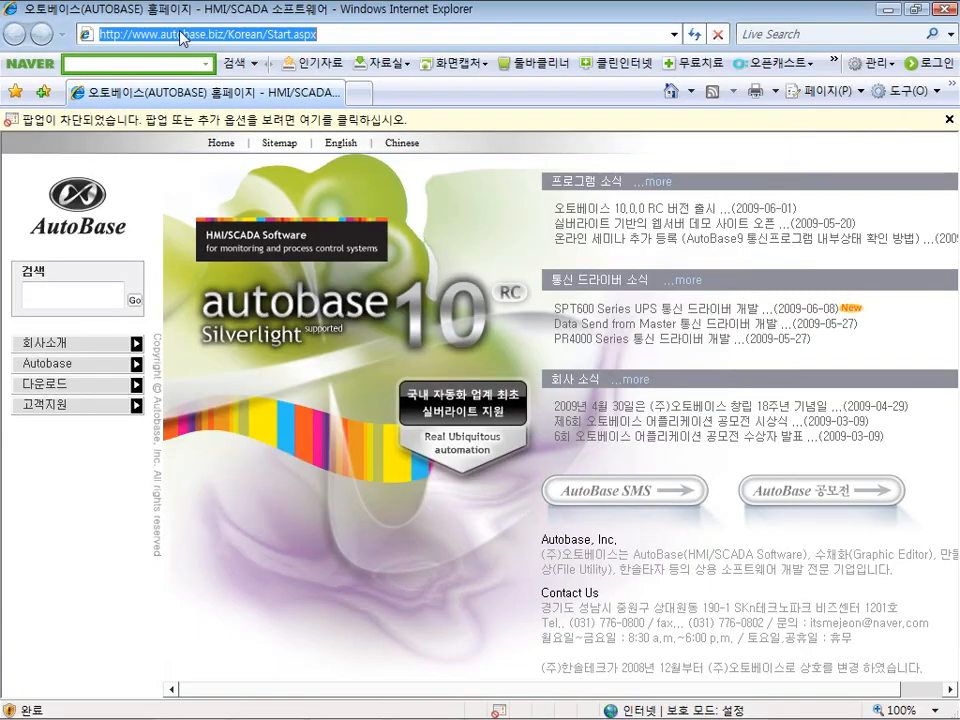
text(htt)
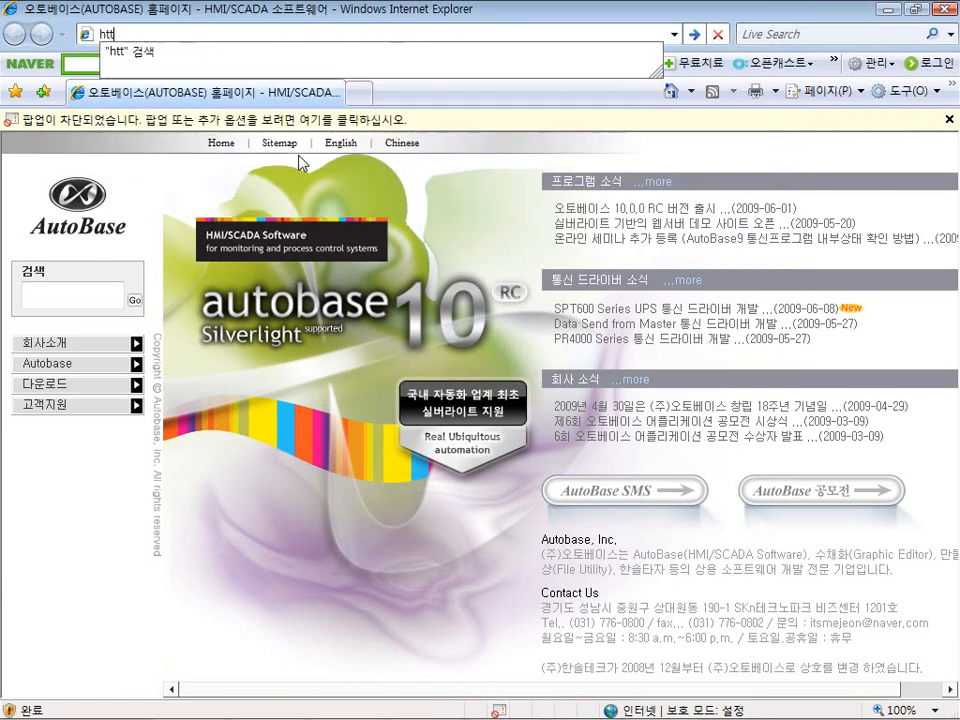
text(p://19)
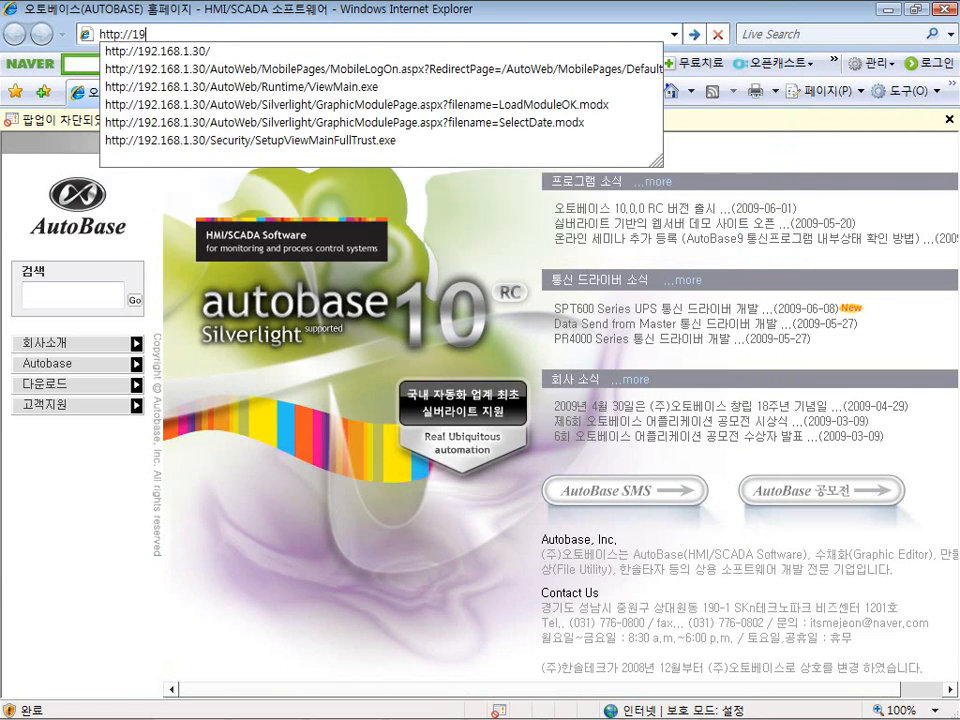
key(Down)
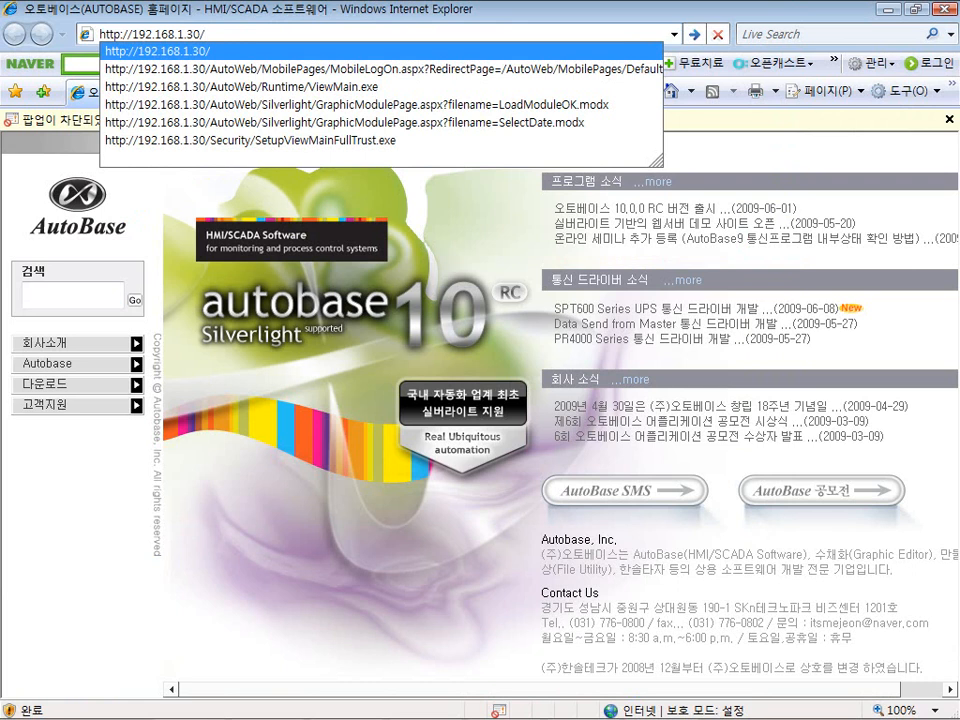
key(Return)
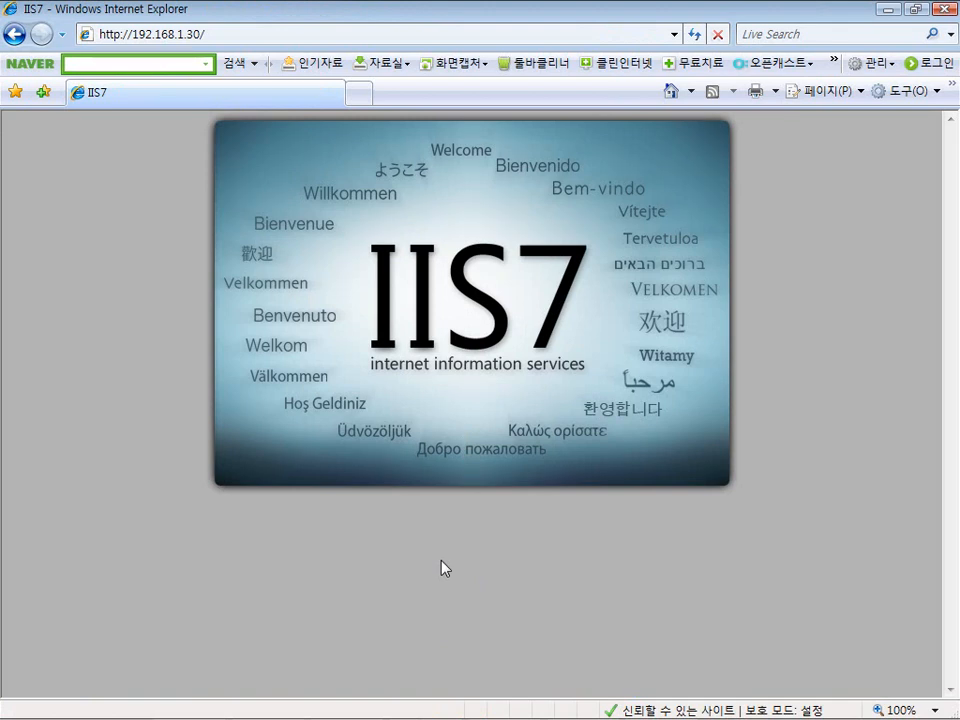
- In IIS Manager, add SampleStart.htm as the first 기본 문서 entry of Default Web Site, apply it and return to the site home
mouse_move(499, 705)
click(349, 708)
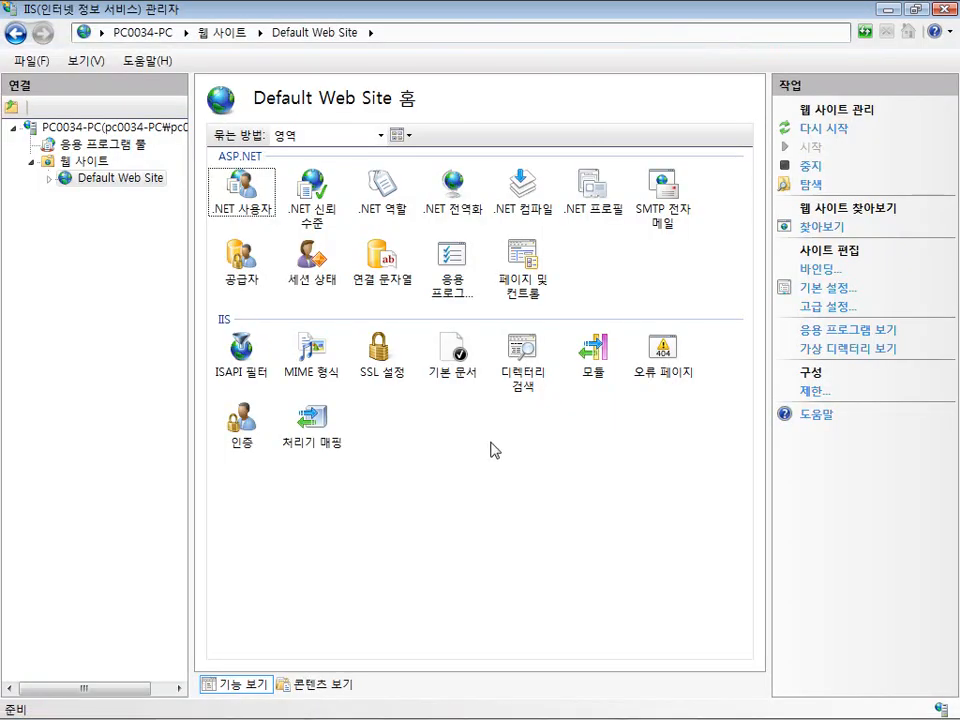
double_click(455, 352)
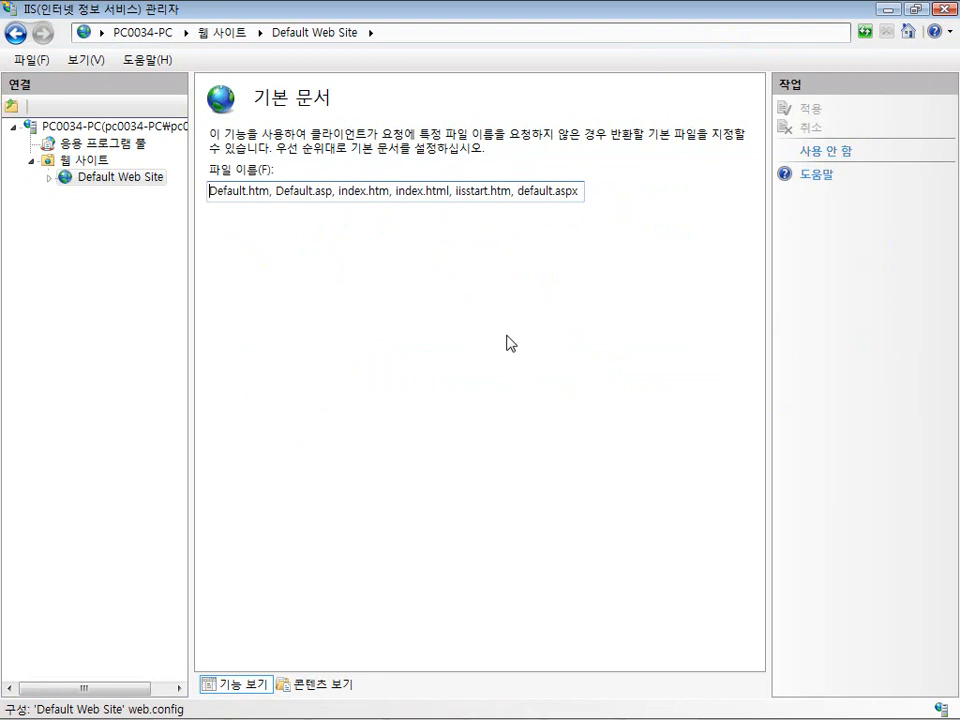
text(Sample)
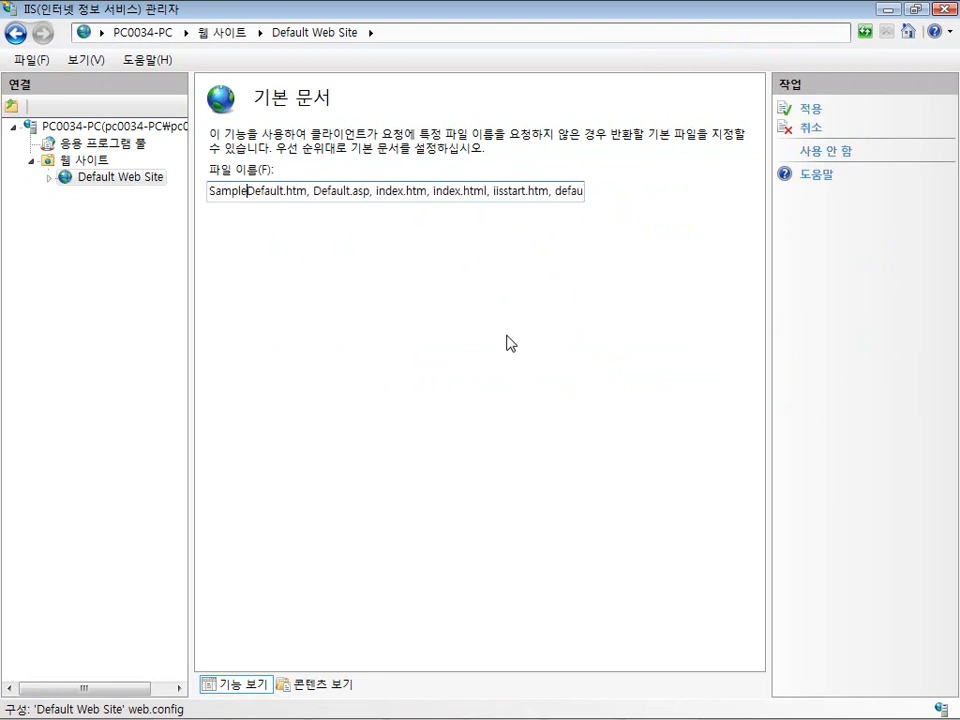
text(Start.htm,)
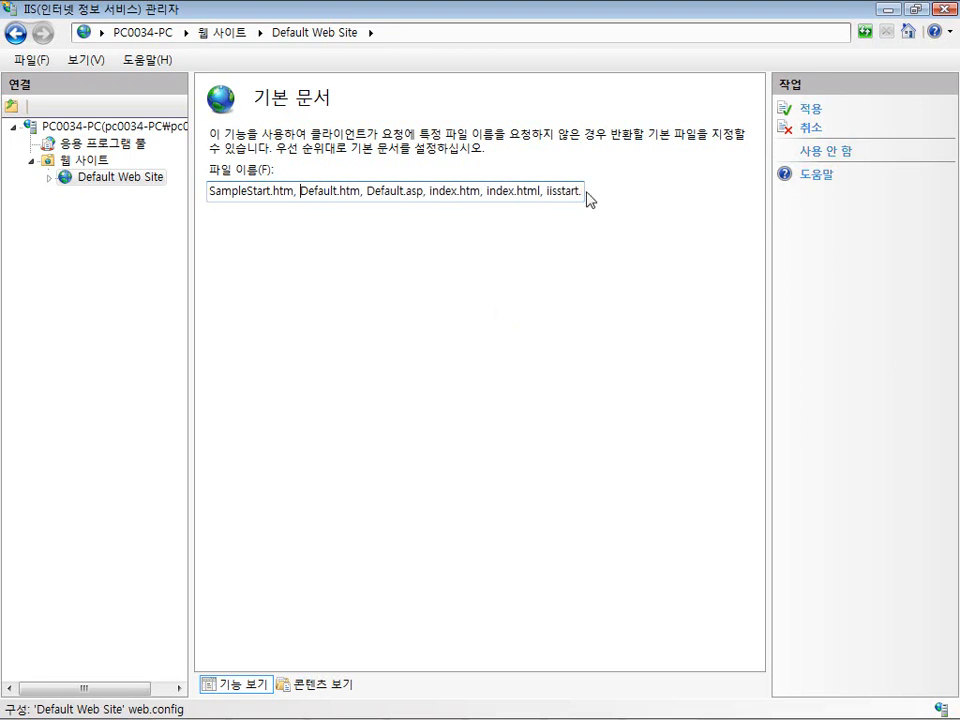
click(810, 110)
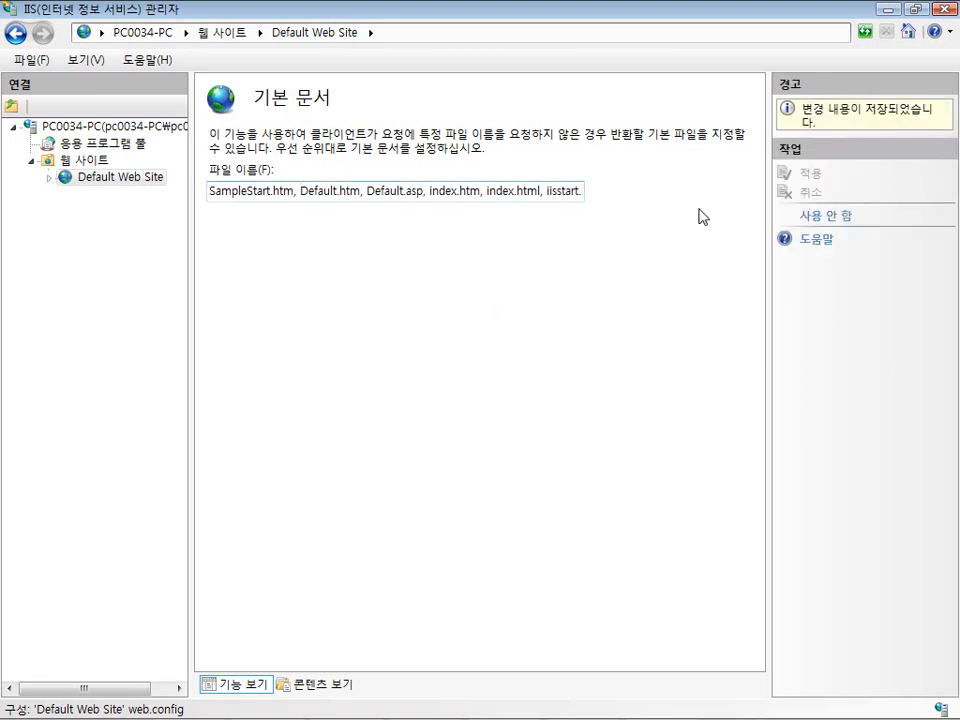
click(139, 179)
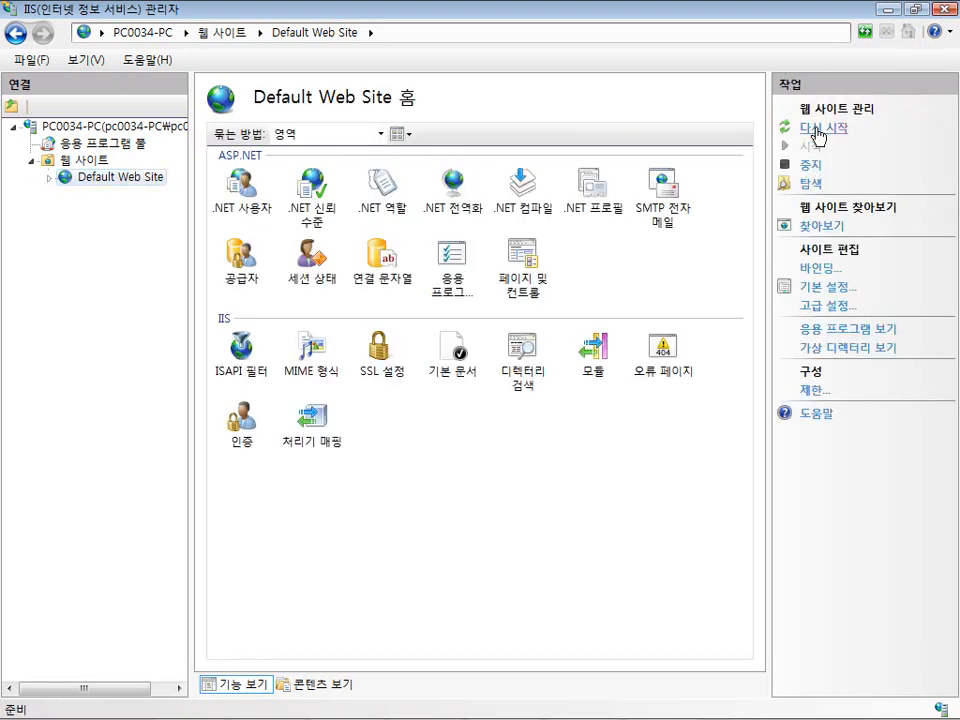
mouse_move(390, 716)
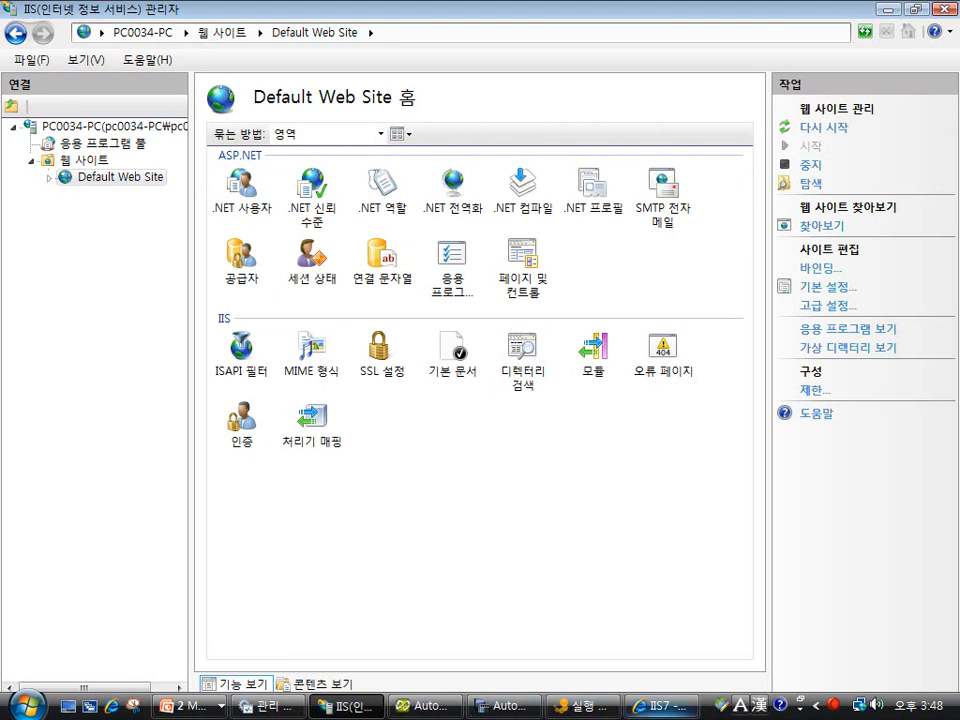
click(660, 706)
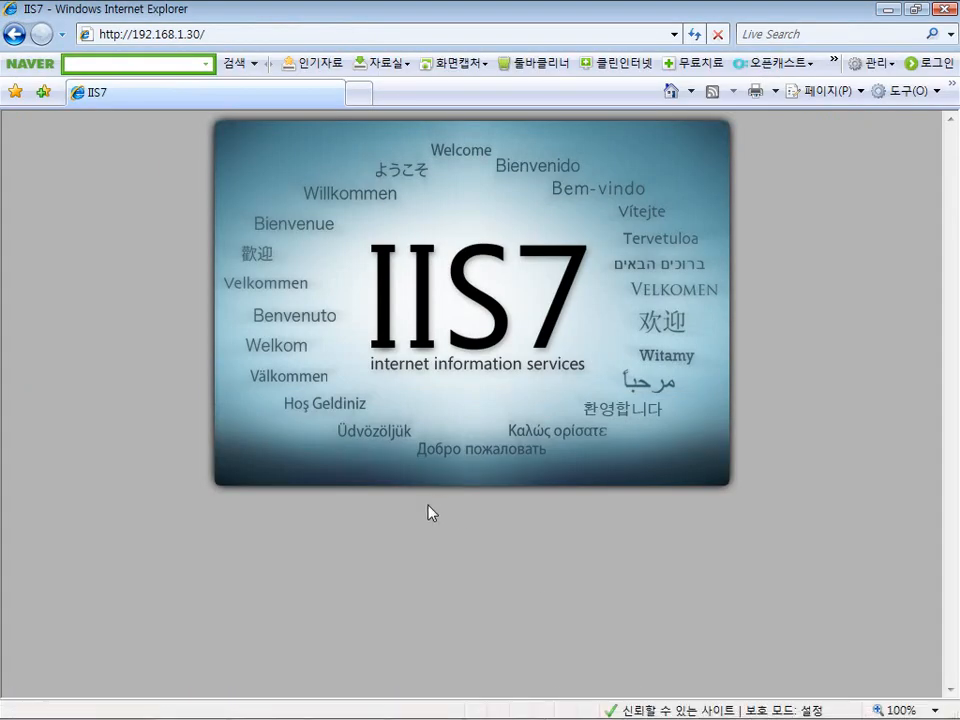
key(F5)
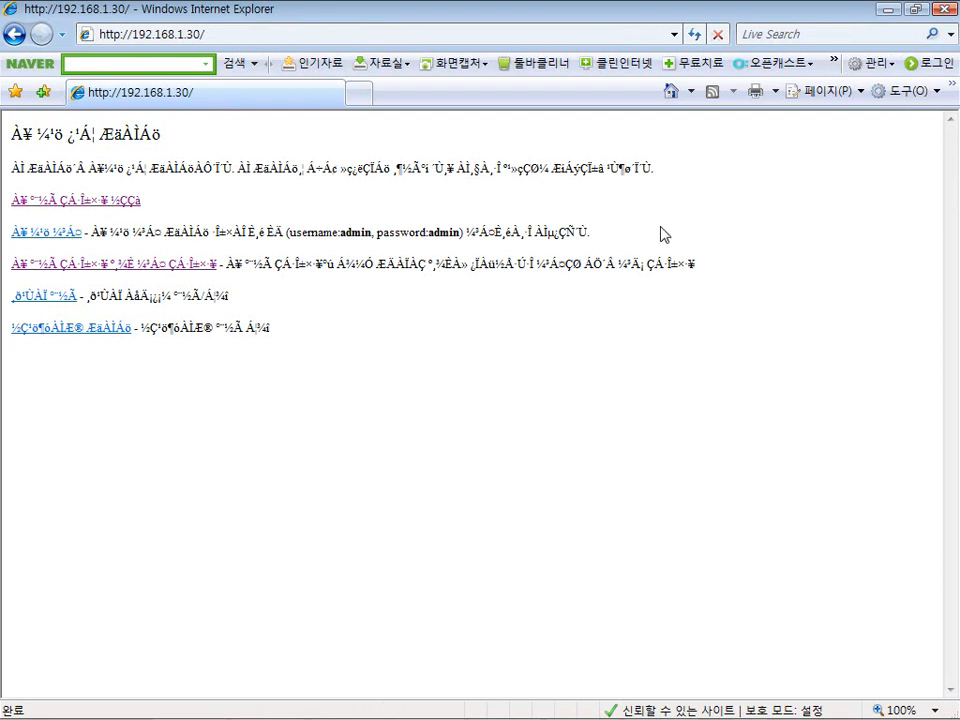
triple_click(572, 266)
click(469, 300)
key(alt+Tab)
click(632, 265)
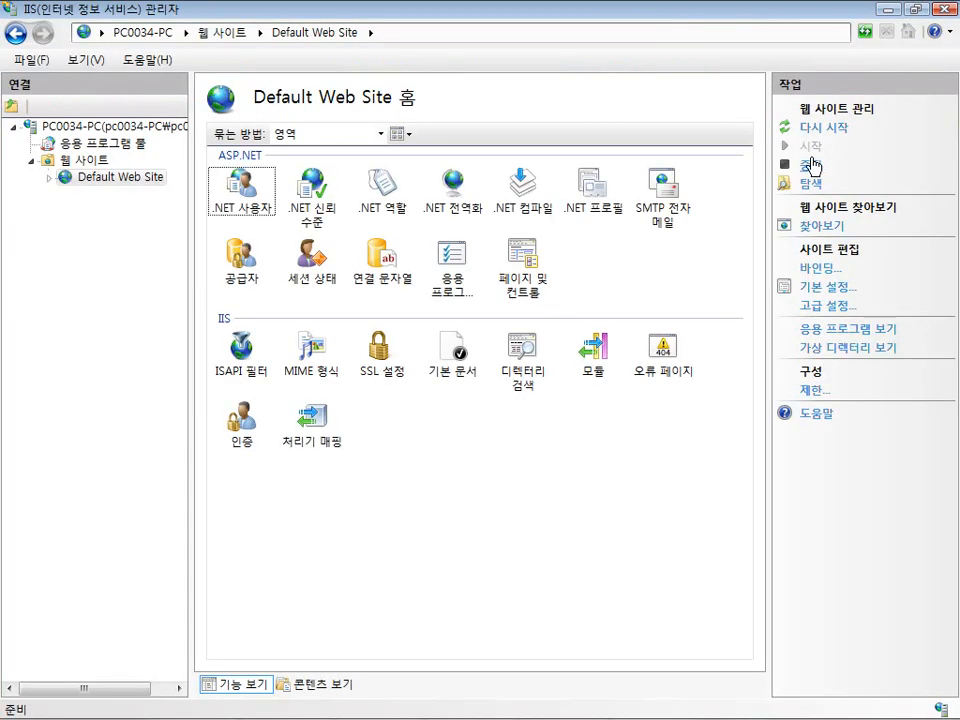
mouse_move(545, 718)
click(115, 711)
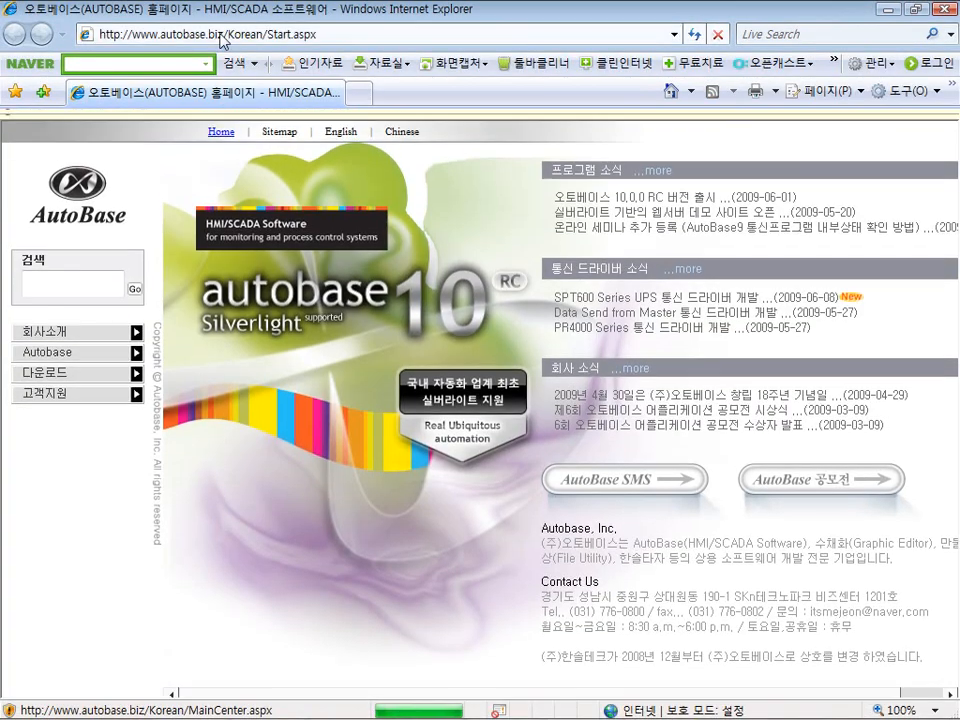
click(223, 37)
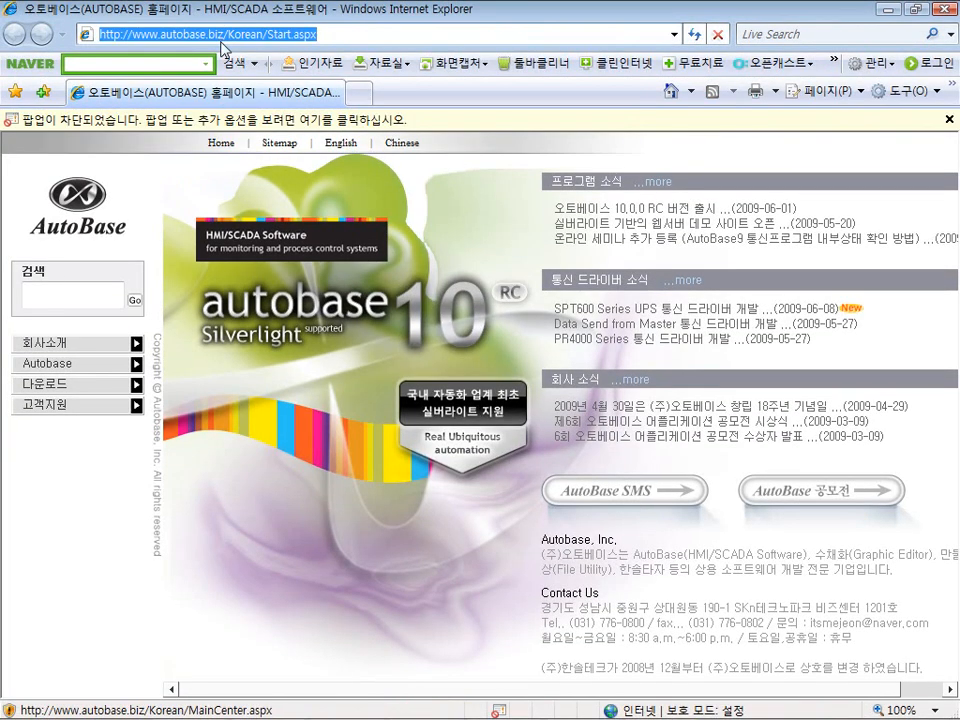
text(http://192)
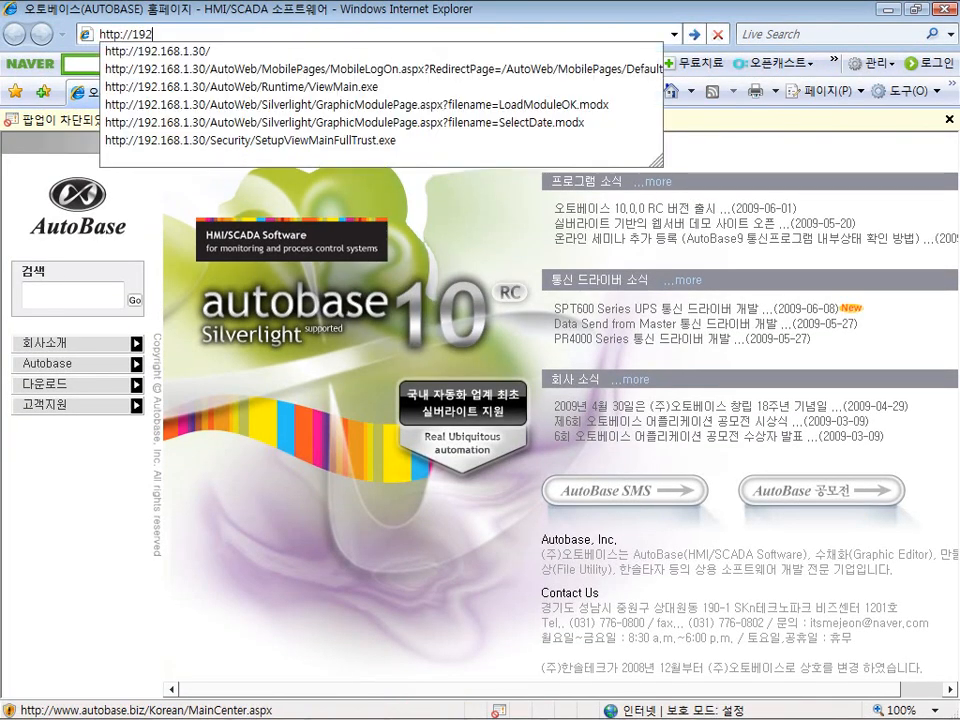
click(222, 50)
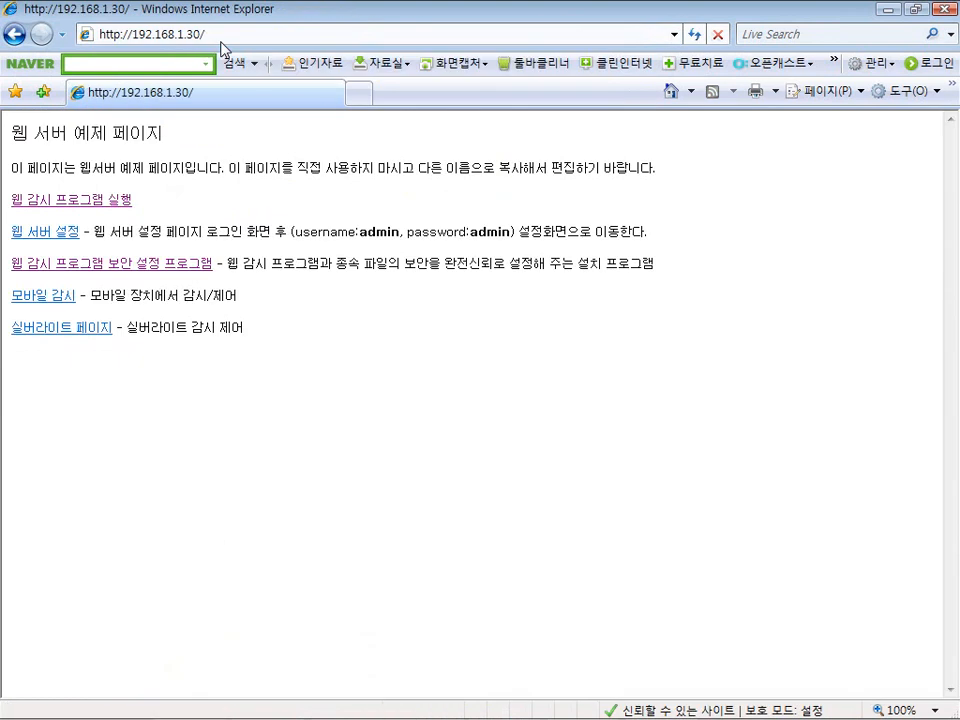
drag(306, 302, 28, 158)
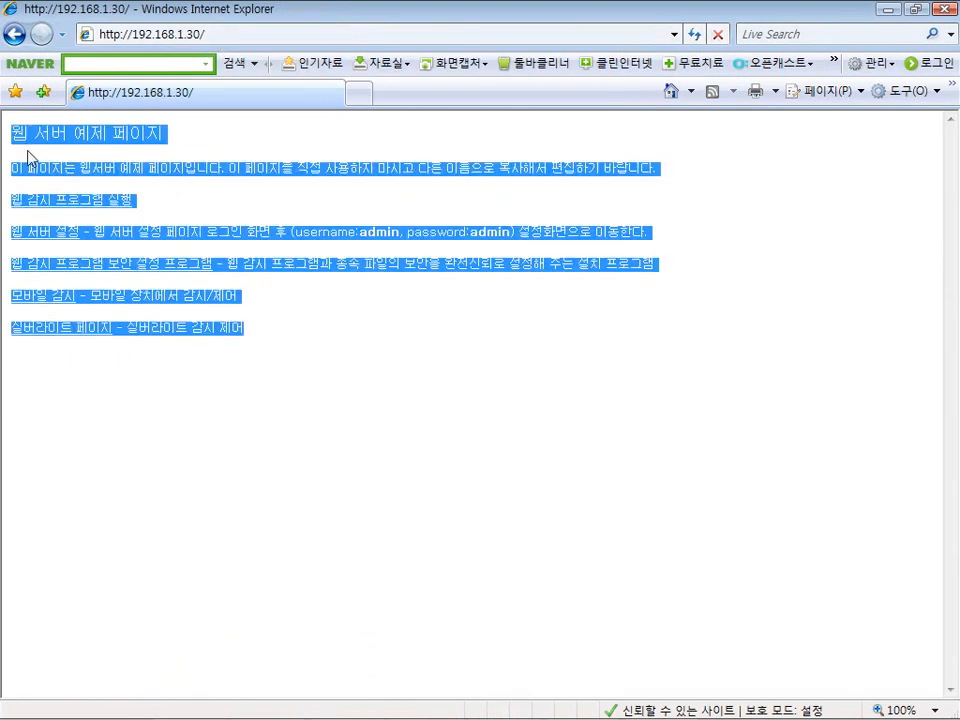
click(253, 317)
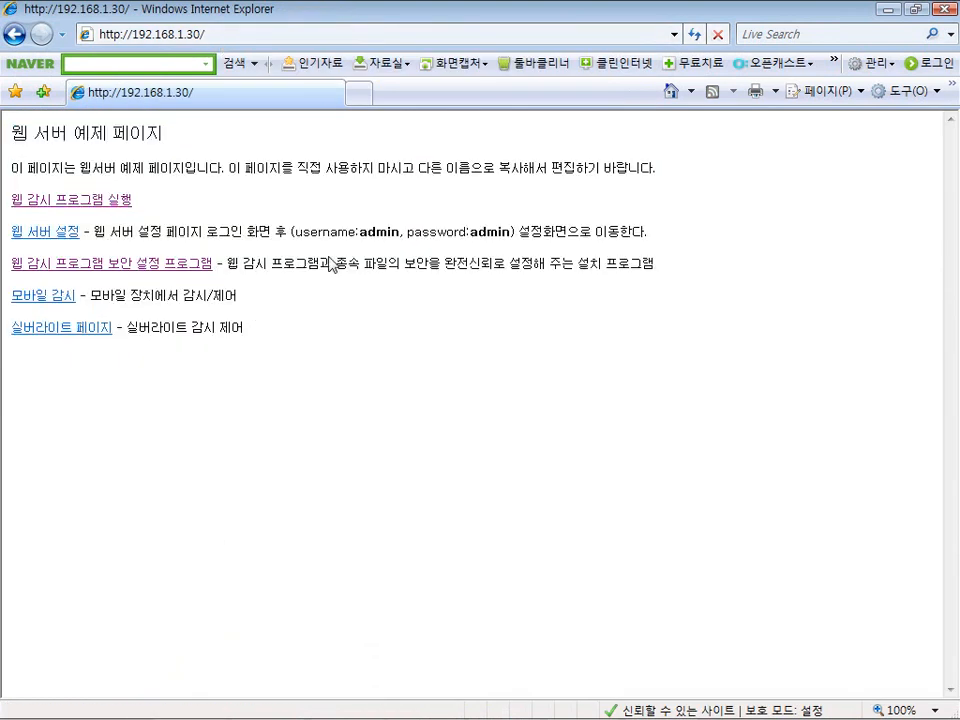
drag(274, 336, 30, 130)
click(30, 130)
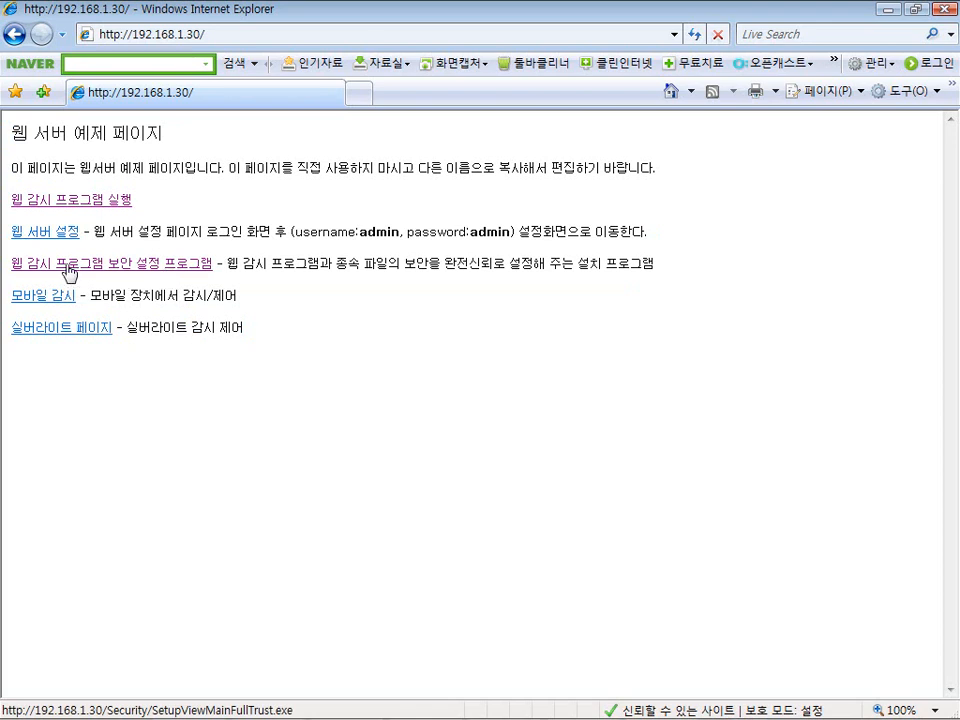
- Run SetupViewMainFullTrust.exe from the 웹 감시 프로그램 보안 설정 프로그램 link and confirm to Windows that the program installed correctly
click(206, 272)
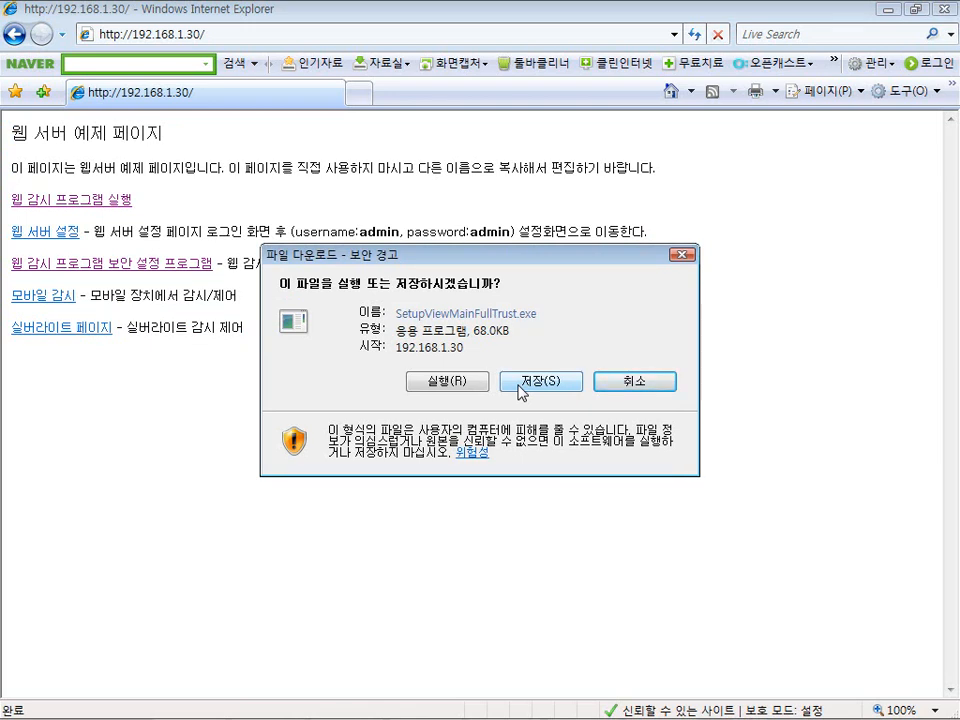
click(457, 384)
click(545, 366)
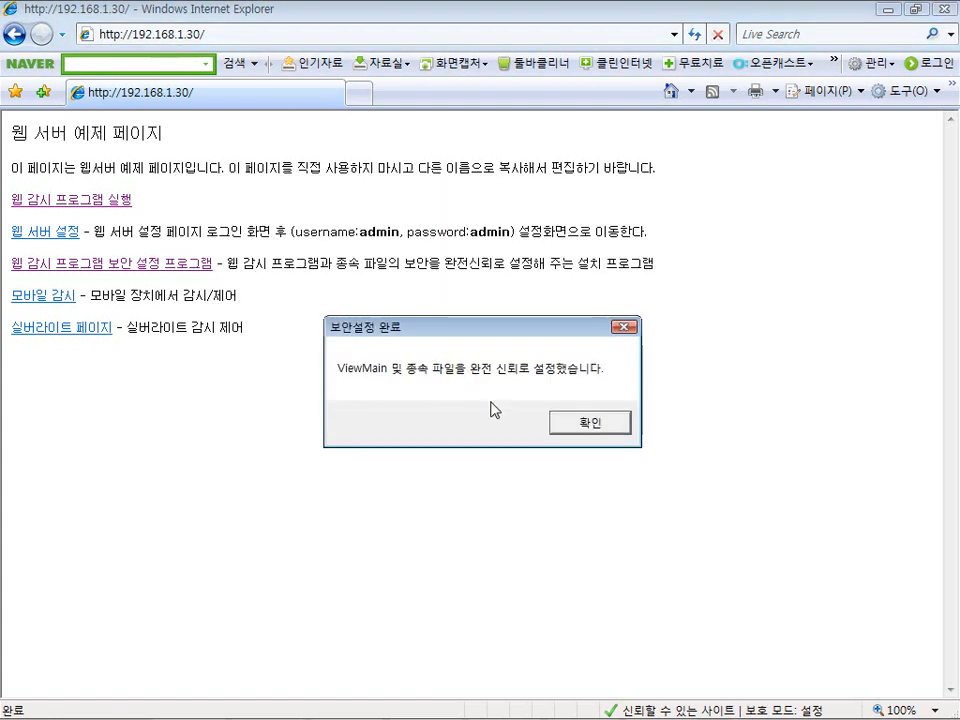
click(580, 423)
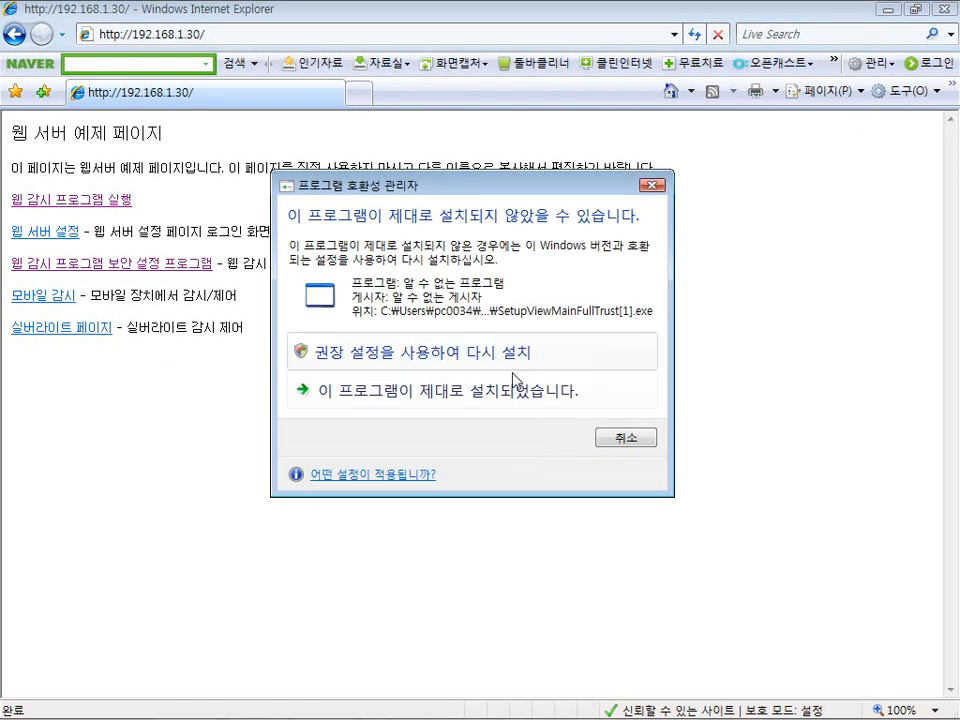
click(489, 392)
click(901, 91)
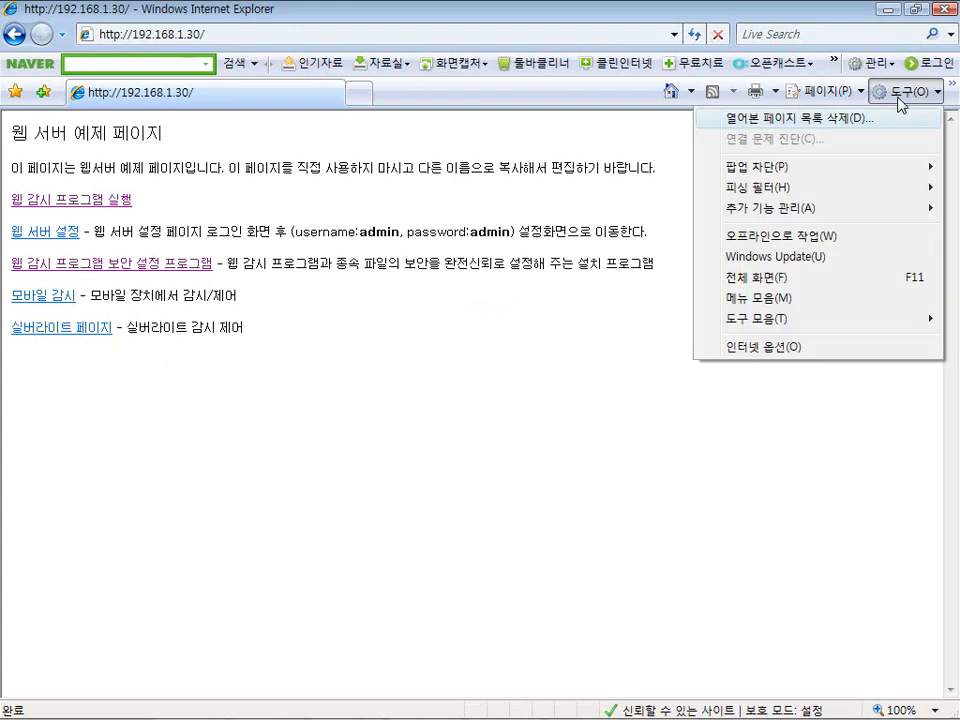
click(762, 348)
drag(93, 24, 255, 129)
click(257, 158)
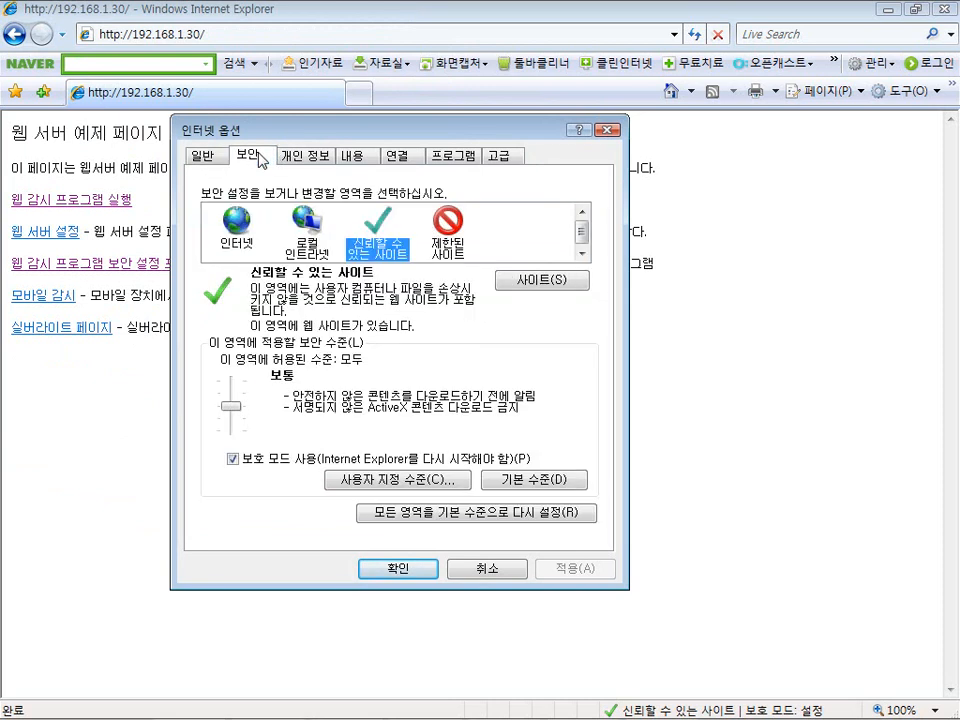
click(543, 282)
click(298, 302)
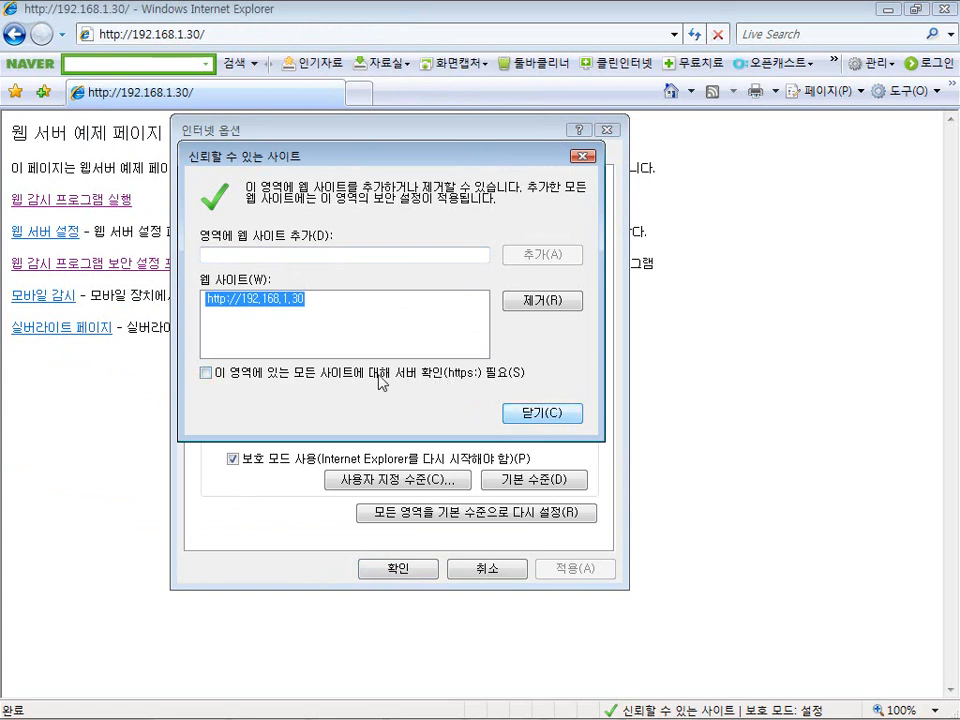
click(540, 413)
click(395, 568)
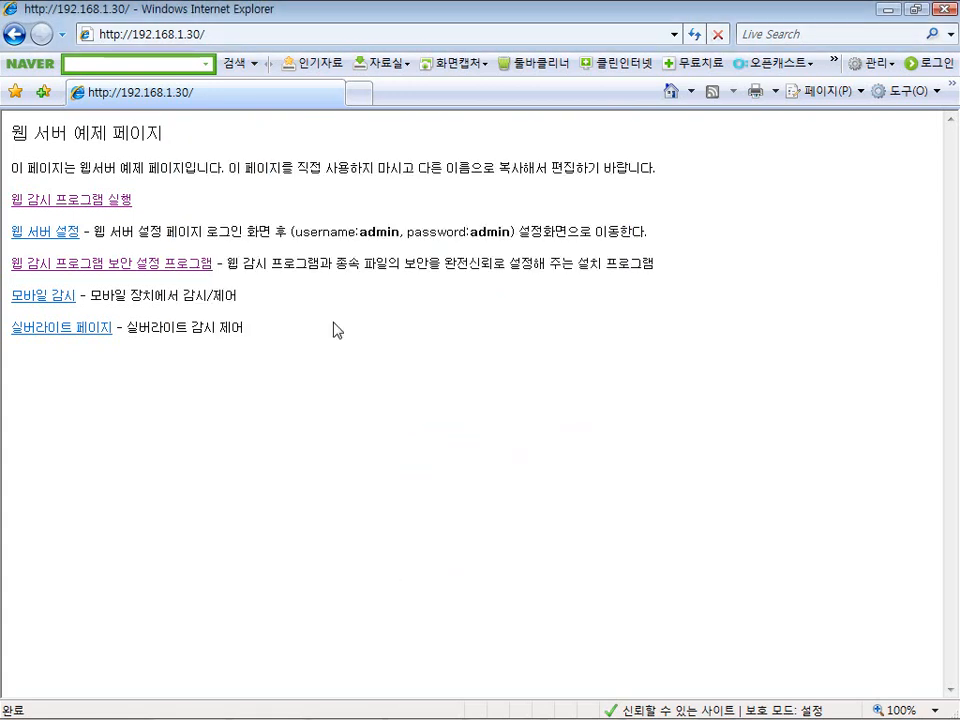
- Launch the web monitoring program from the start page and log in as user1 with the account password
click(117, 205)
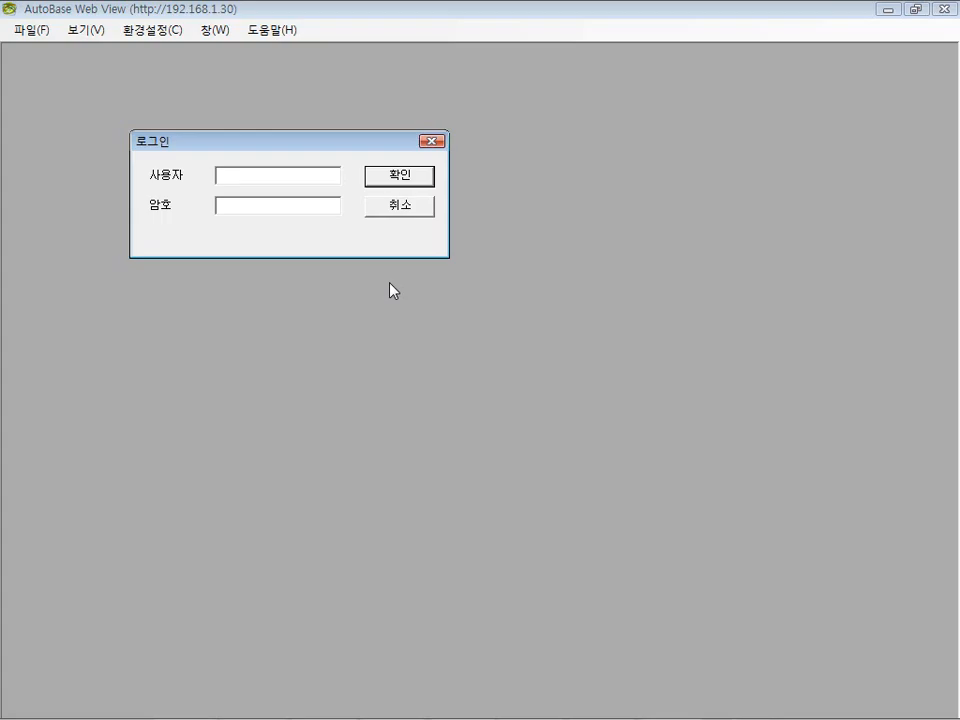
text(us)
text(er)
text(1)
text(****)
click(416, 179)
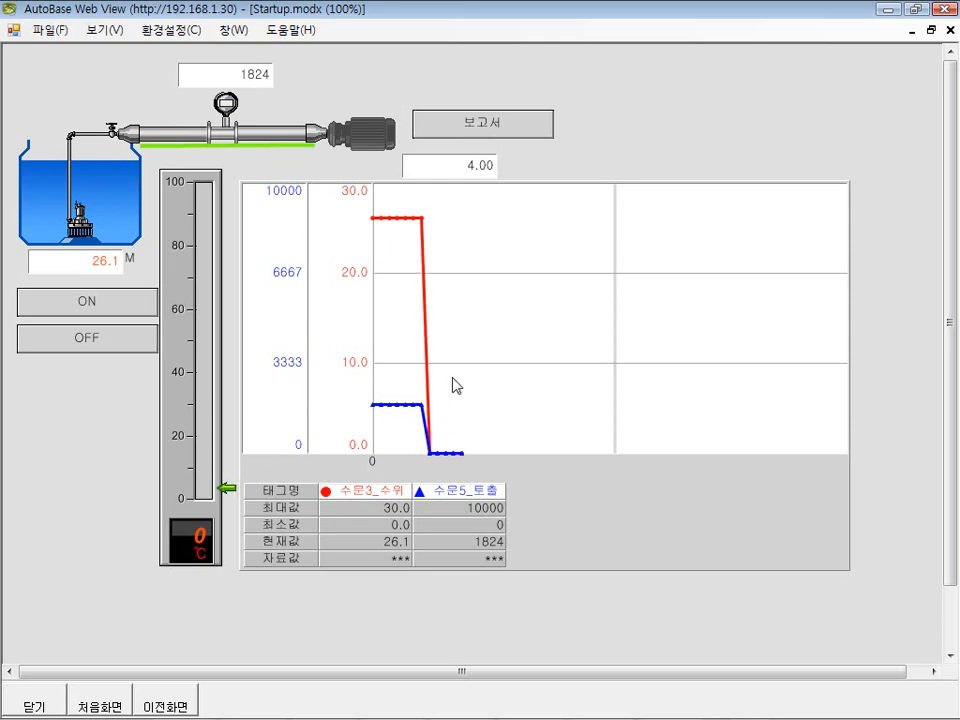
- Test the ON control of the Startup.modx screen and close the LoadModuleOK.modx screen it opens
click(107, 311)
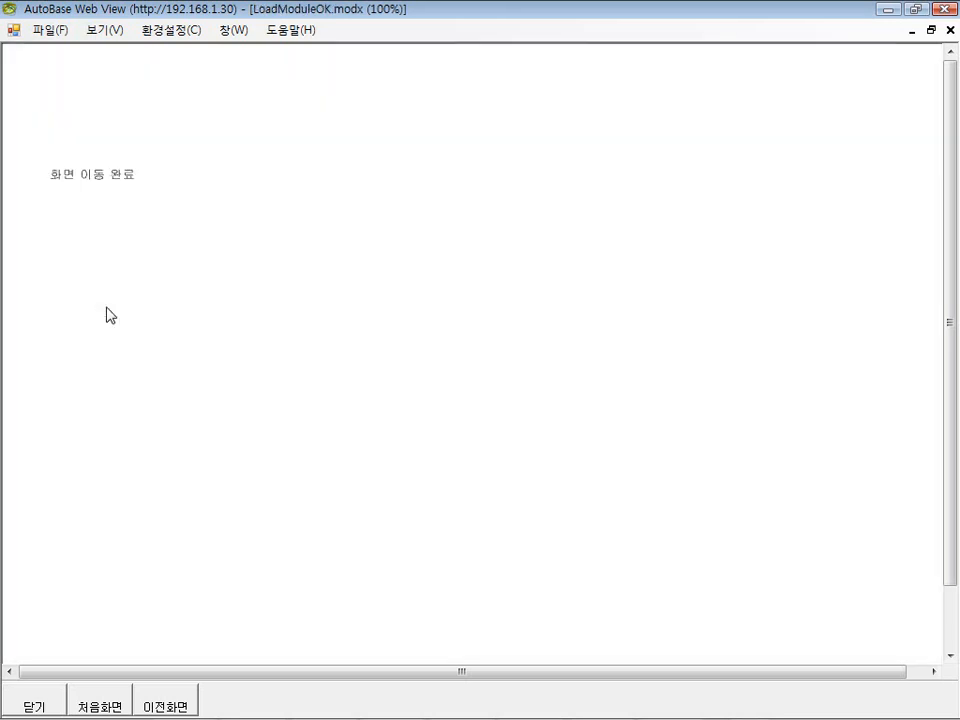
click(29, 699)
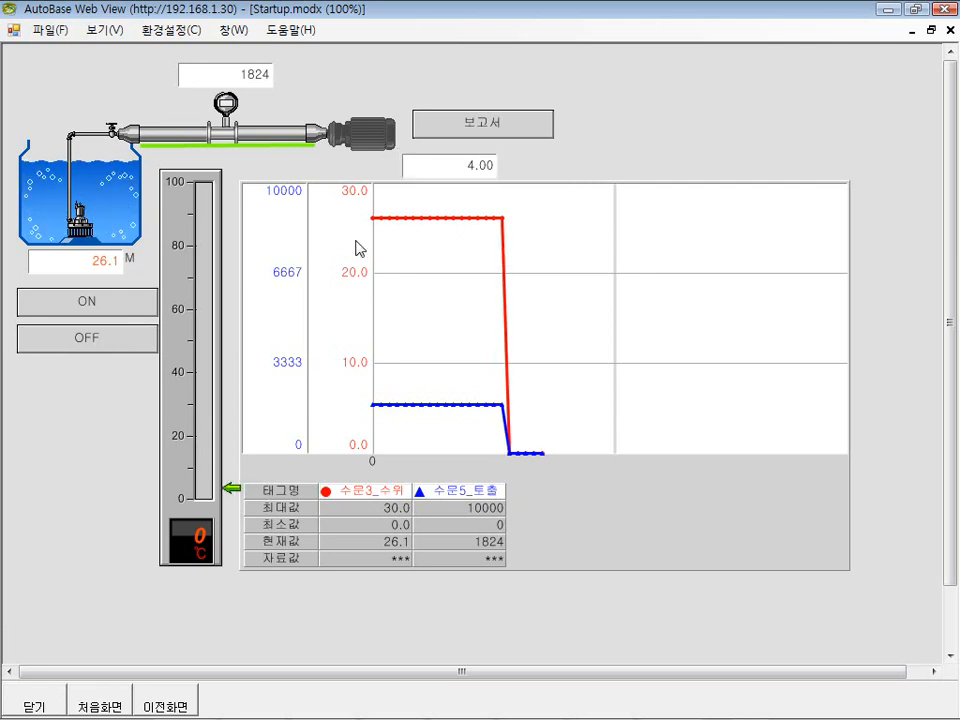
- Open DailyReport.rptx in the reporter, look through the daily pump report, and close the report and the AutoBase Web View window
click(100, 38)
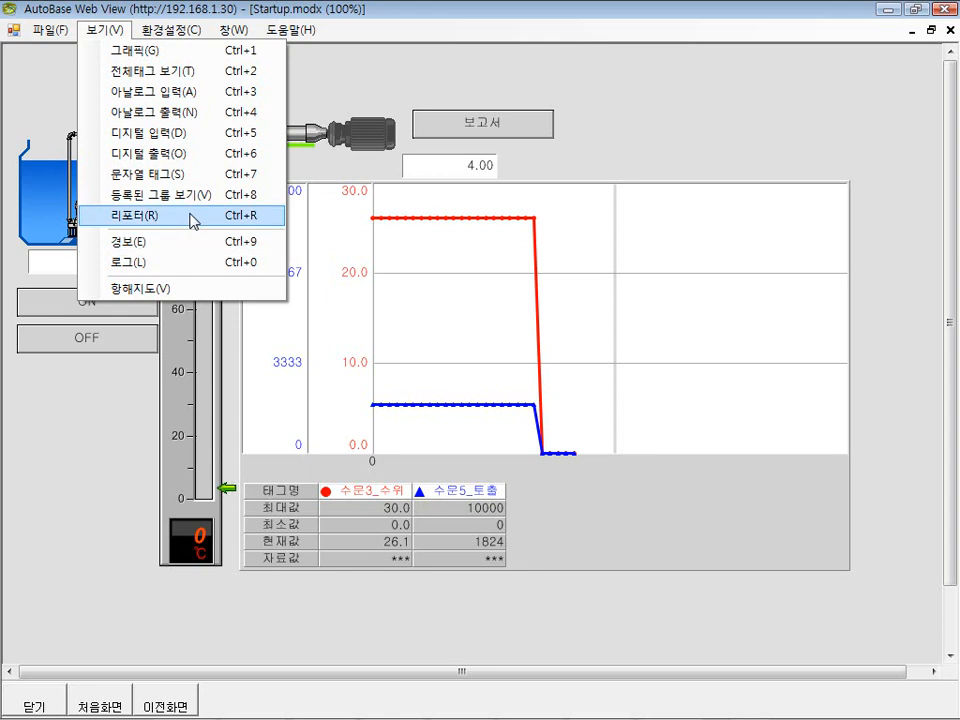
click(195, 215)
double_click(284, 236)
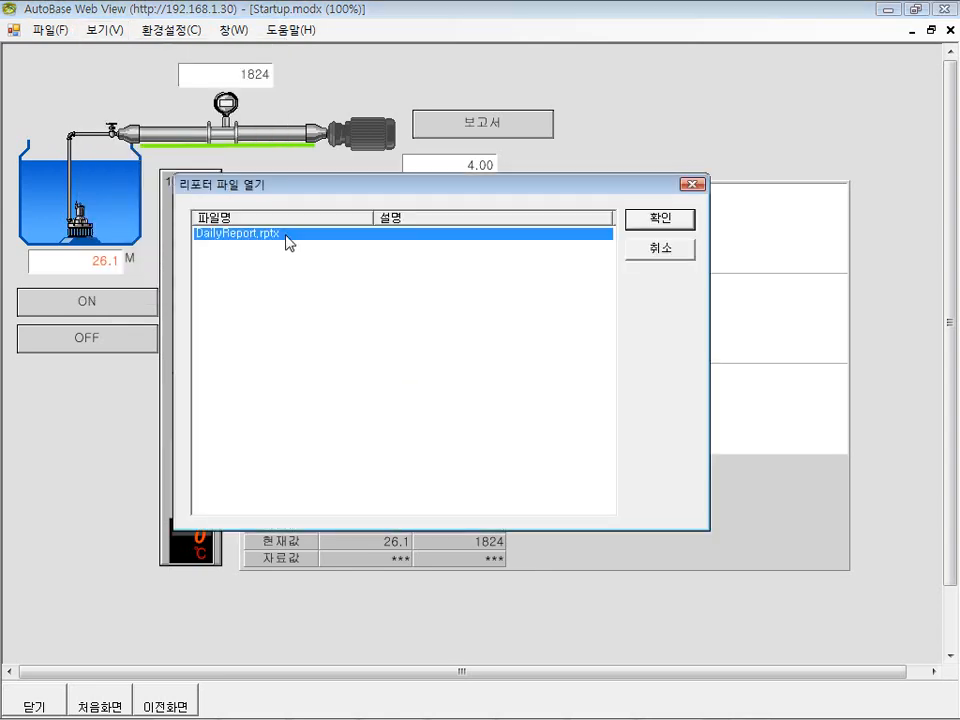
scroll(314, 372, down, 4)
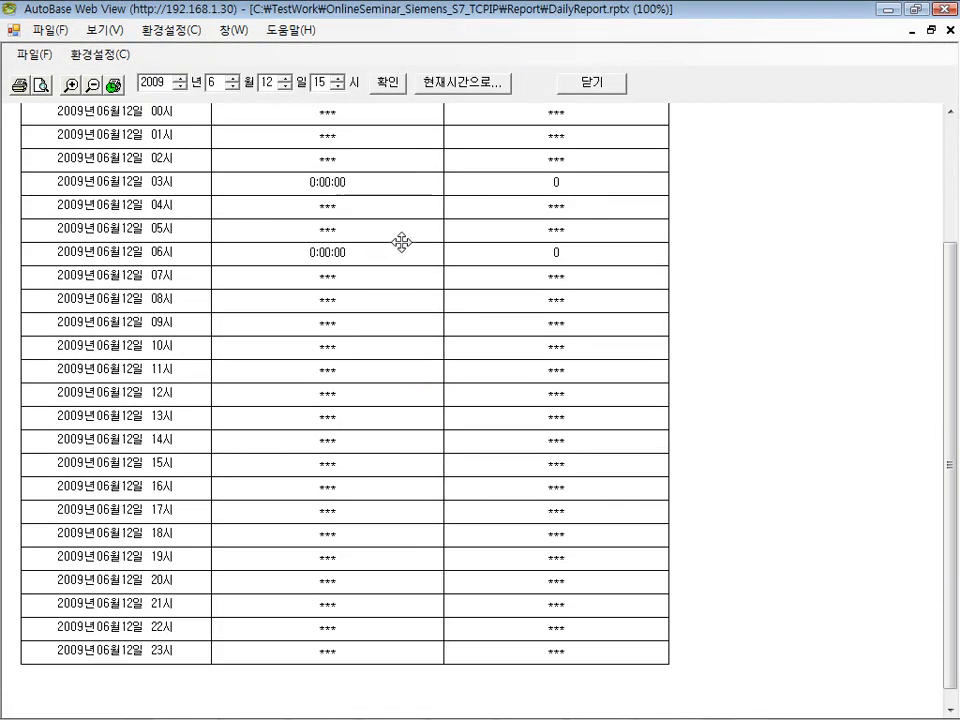
scroll(401, 242, up, 4)
scroll(375, 388, down, 4)
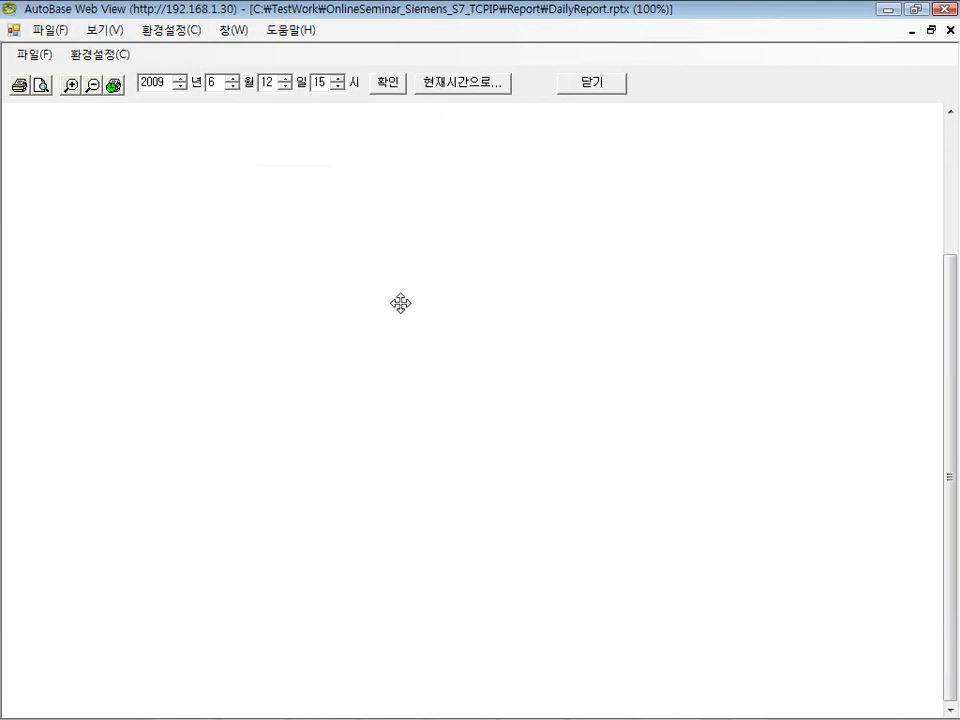
scroll(384, 208, up, 4)
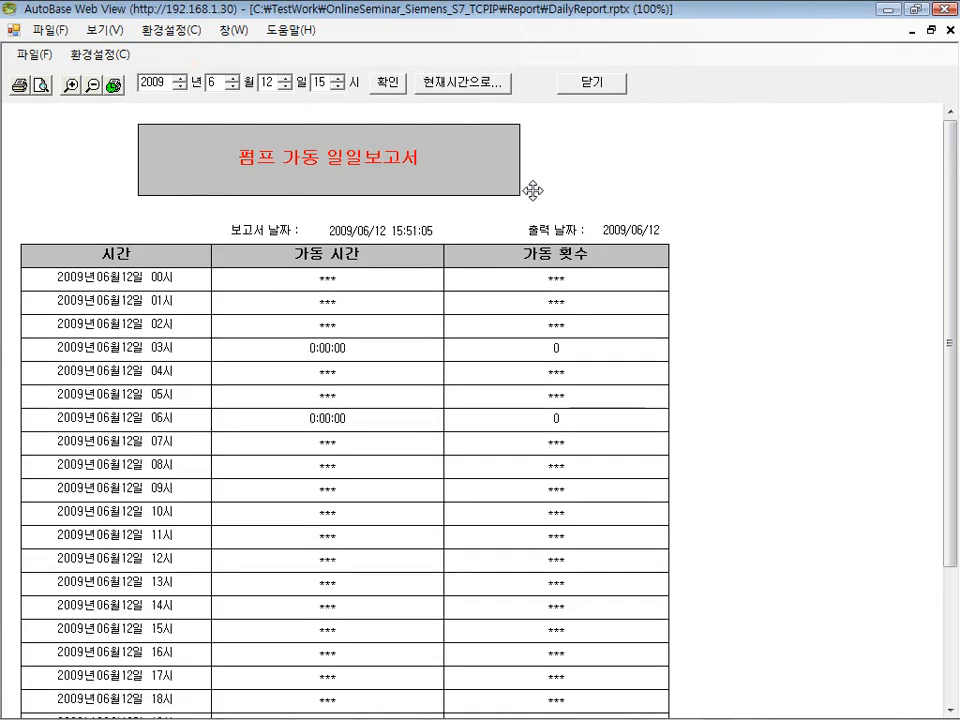
click(588, 88)
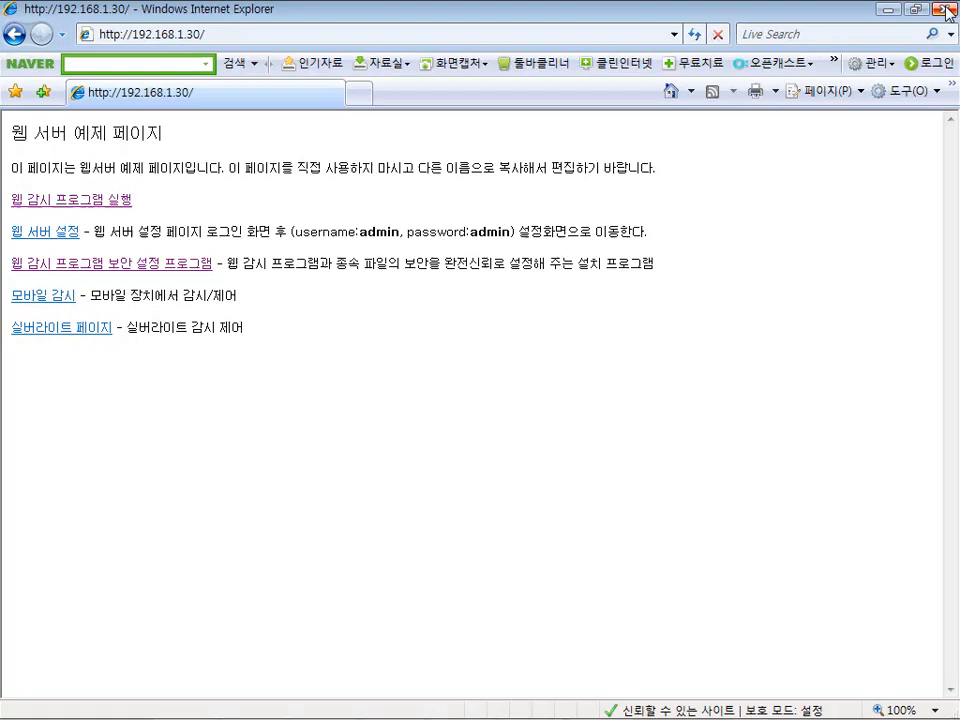
click(945, 10)
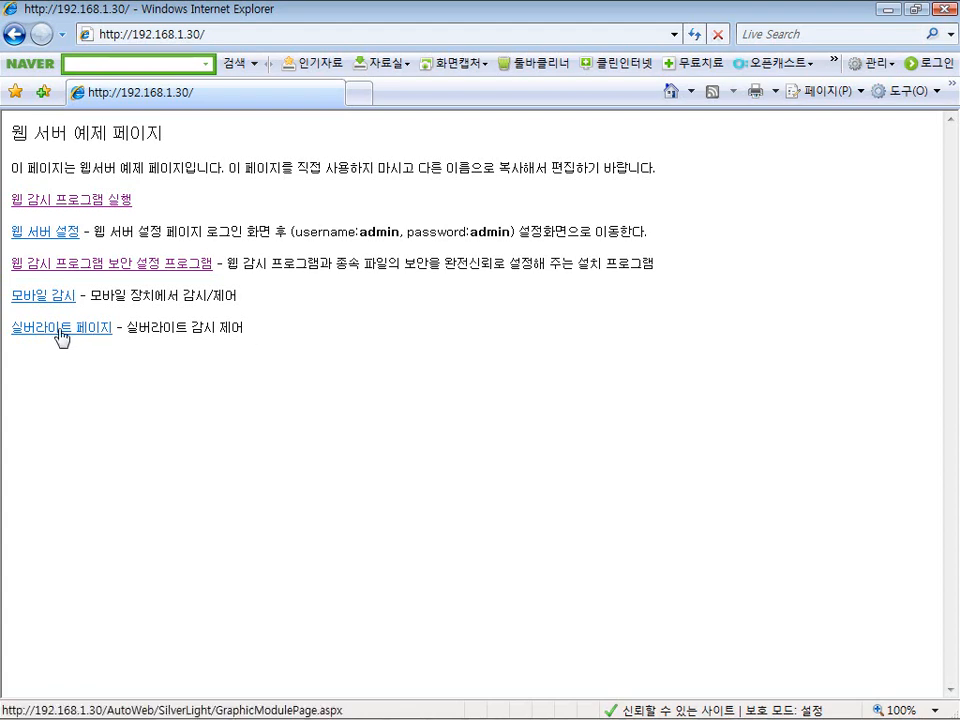
- Open the 실버라이트 페이지 from the start page, test its ON control and return to the graphic page
triple_click(208, 327)
click(209, 336)
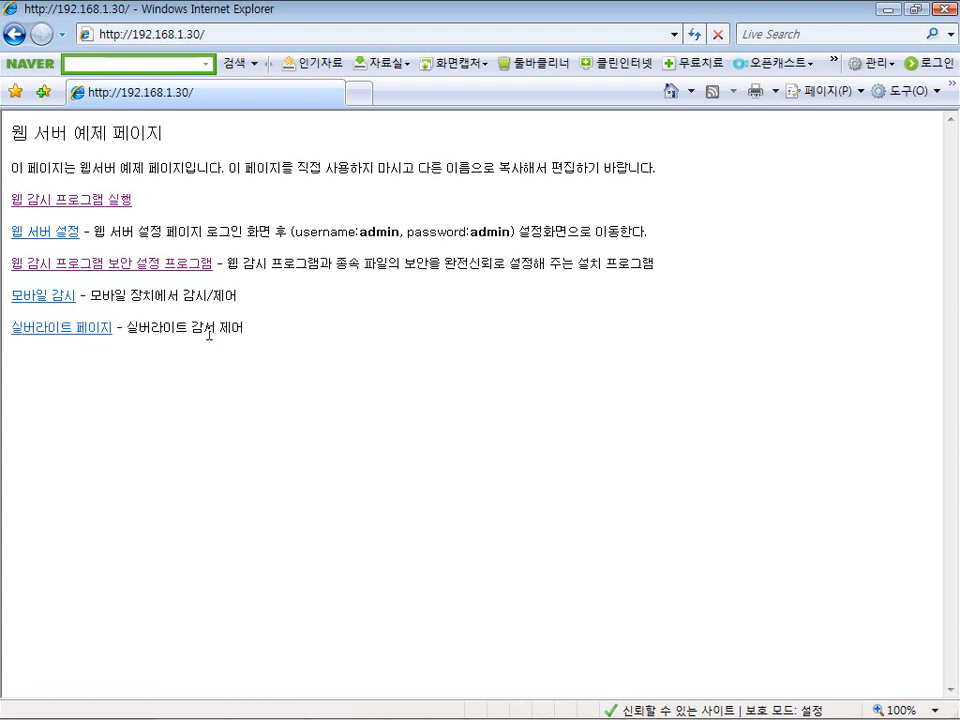
click(97, 335)
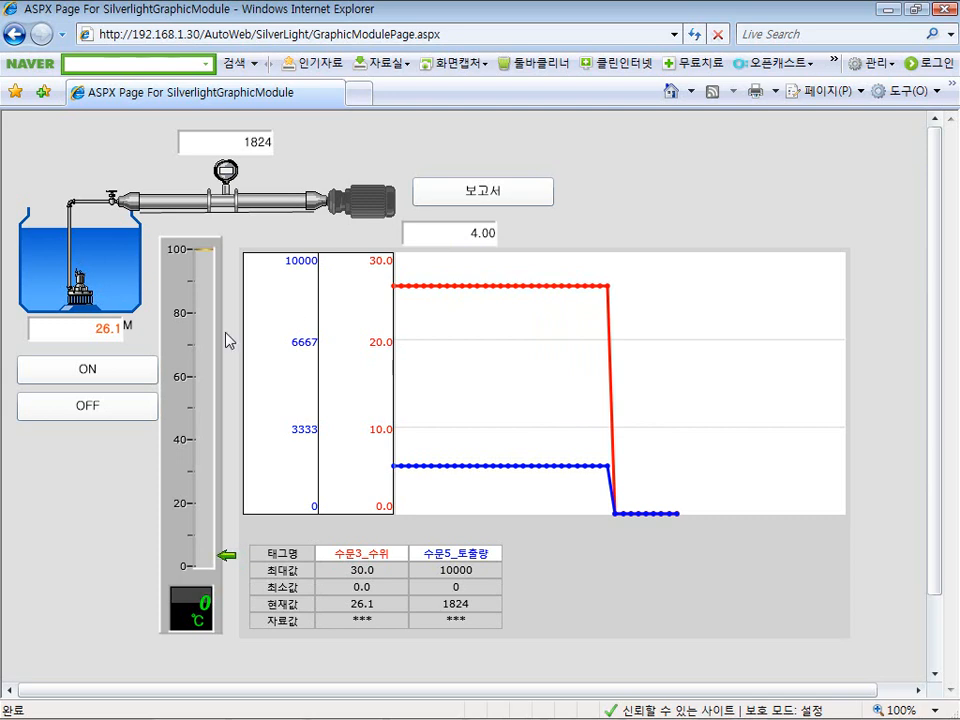
click(143, 385)
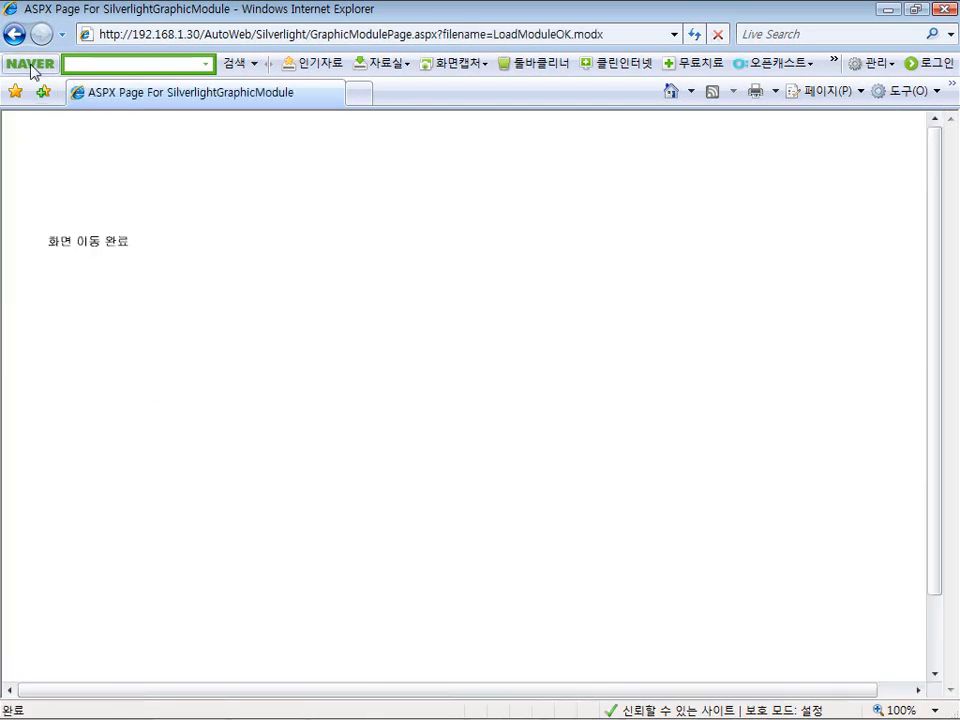
click(14, 34)
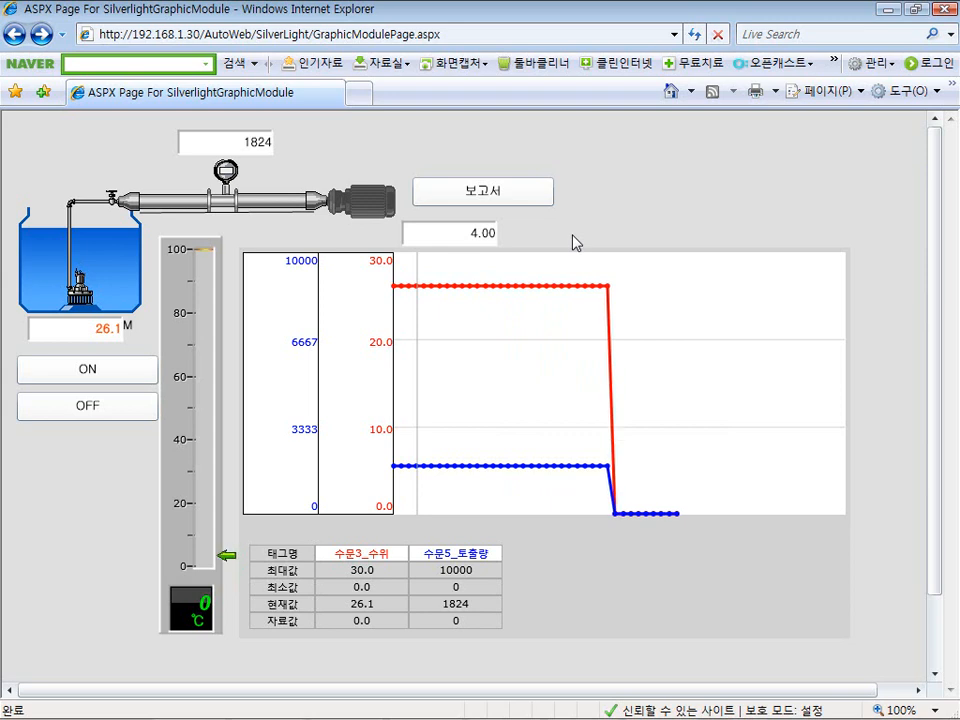
- Switch to the running PowerPoint slide show and advance through the 요약 slide to the 인사말 slide
mouse_move(420, 712)
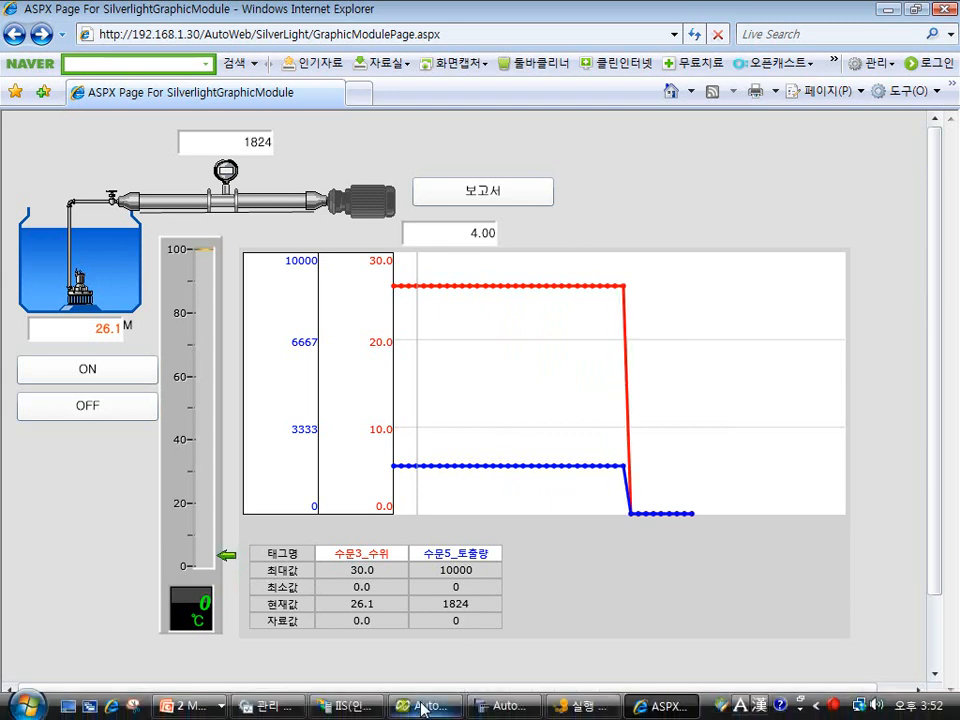
click(190, 706)
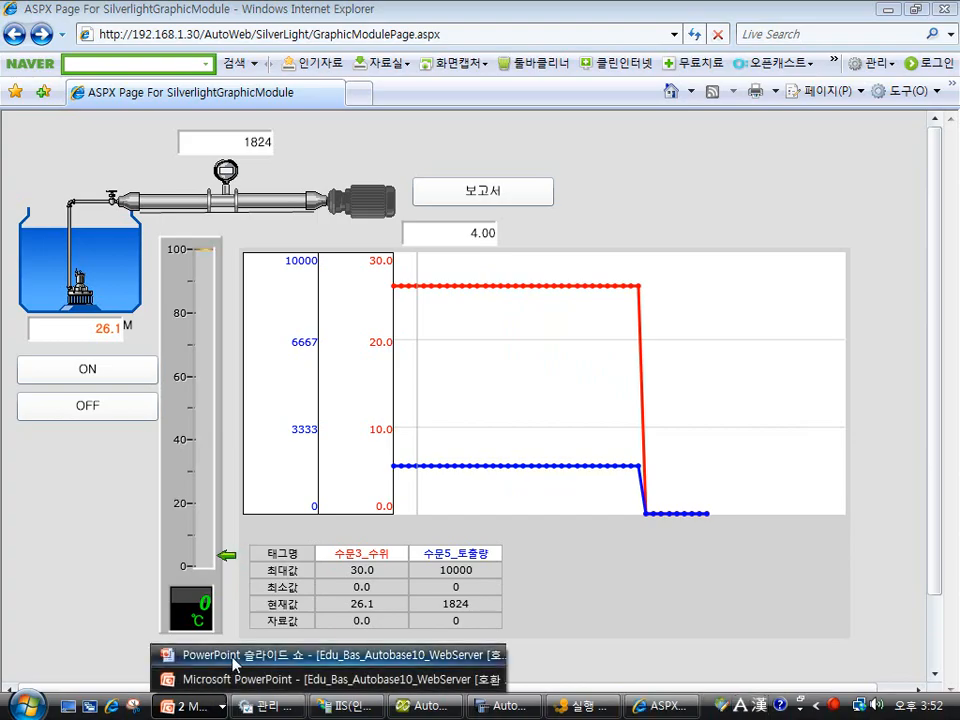
click(190, 651)
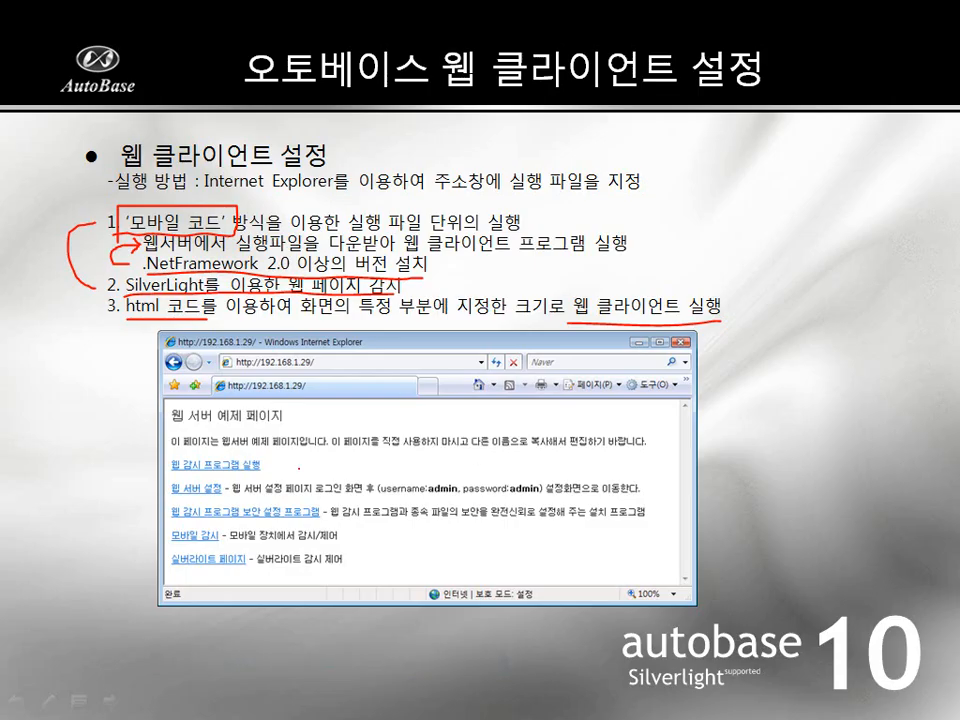
key(Right)
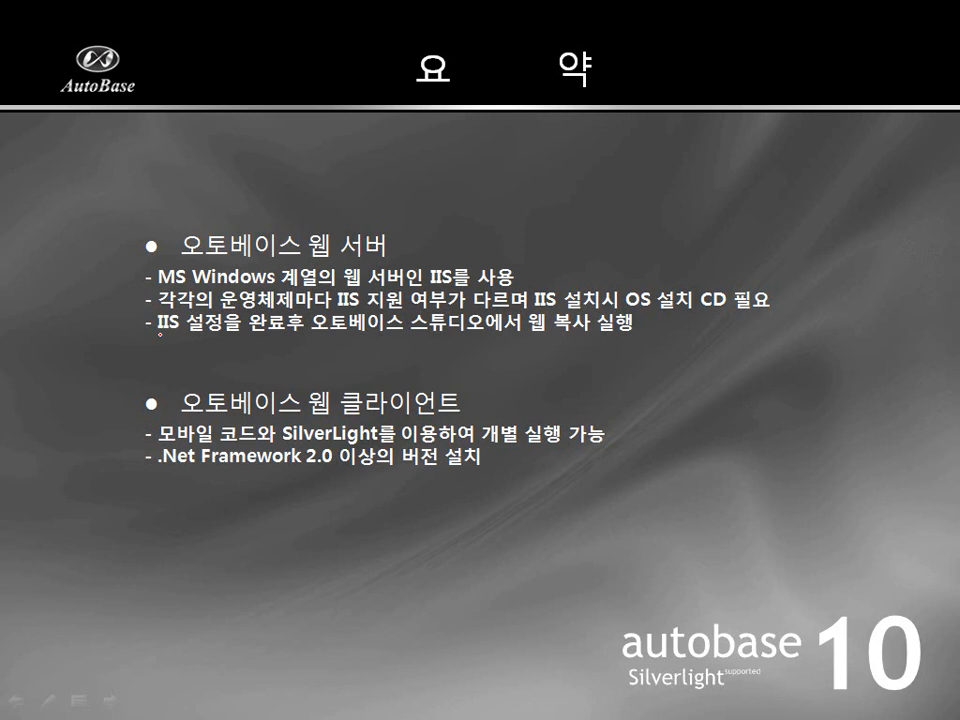
key(Right)
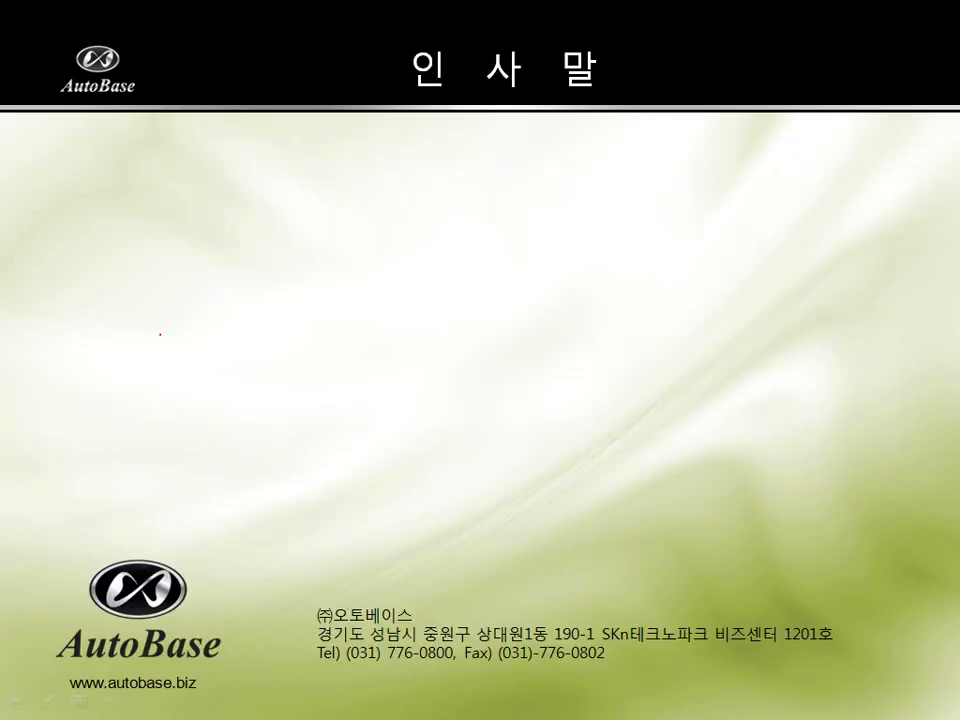